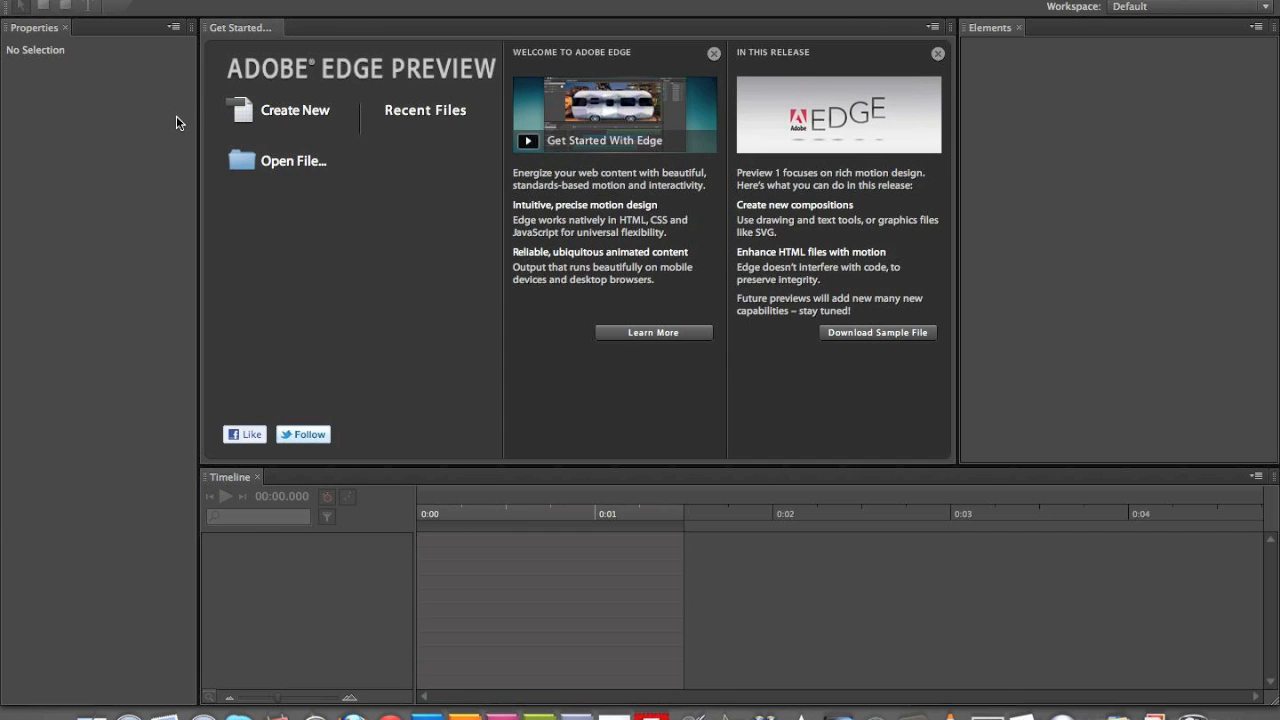
{"action": "left_click", "coordinate": [95, 142]}
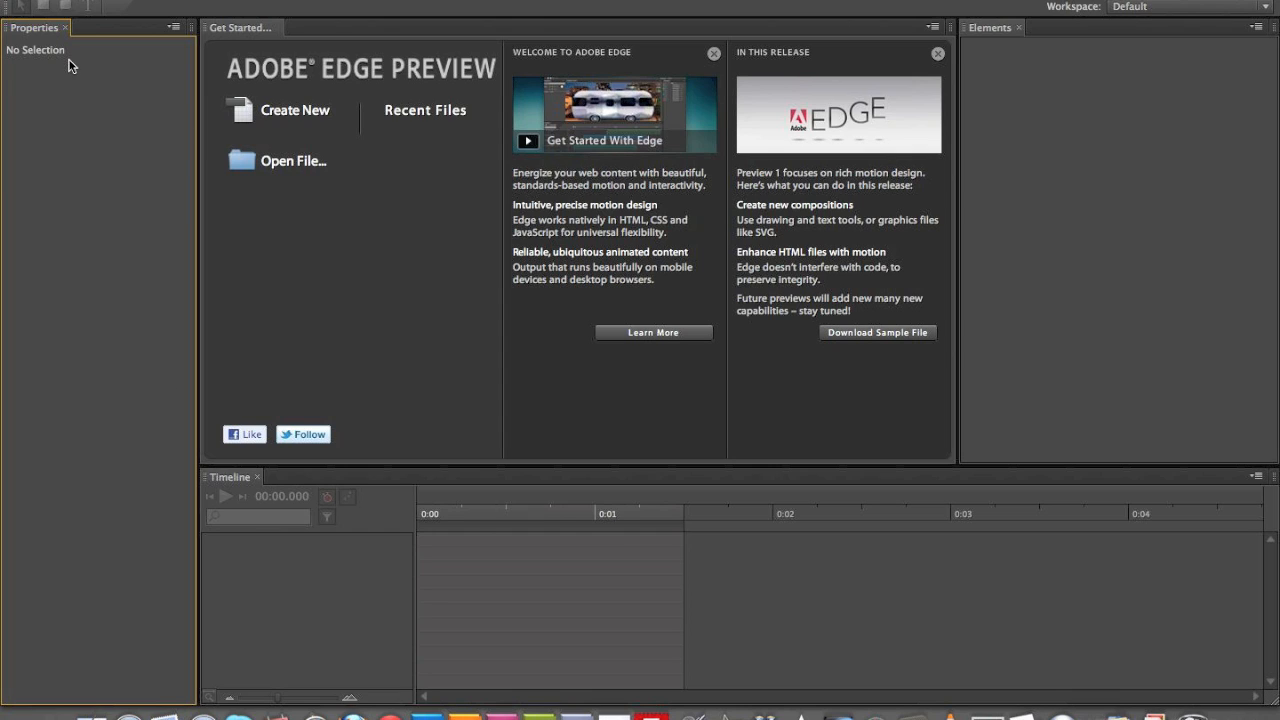
{"action": "left_click", "coordinate": [704, 525]}
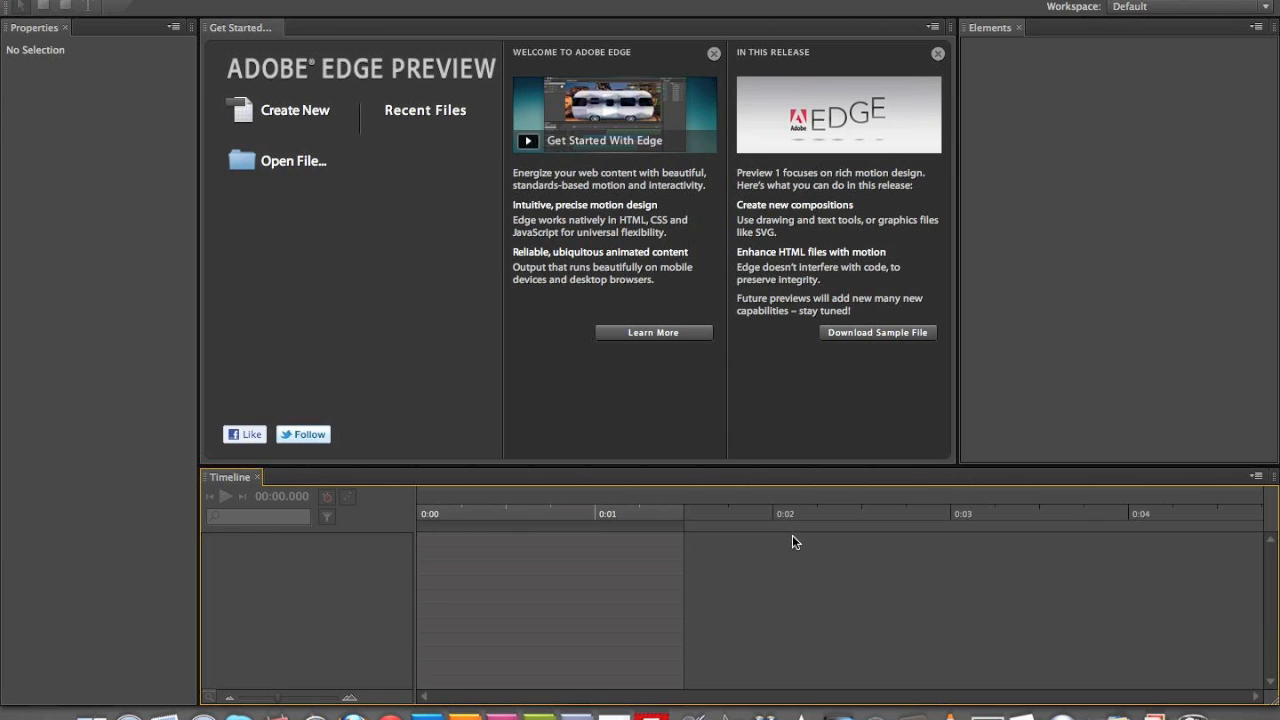
{"action": "left_click", "coordinate": [1100, 300]}
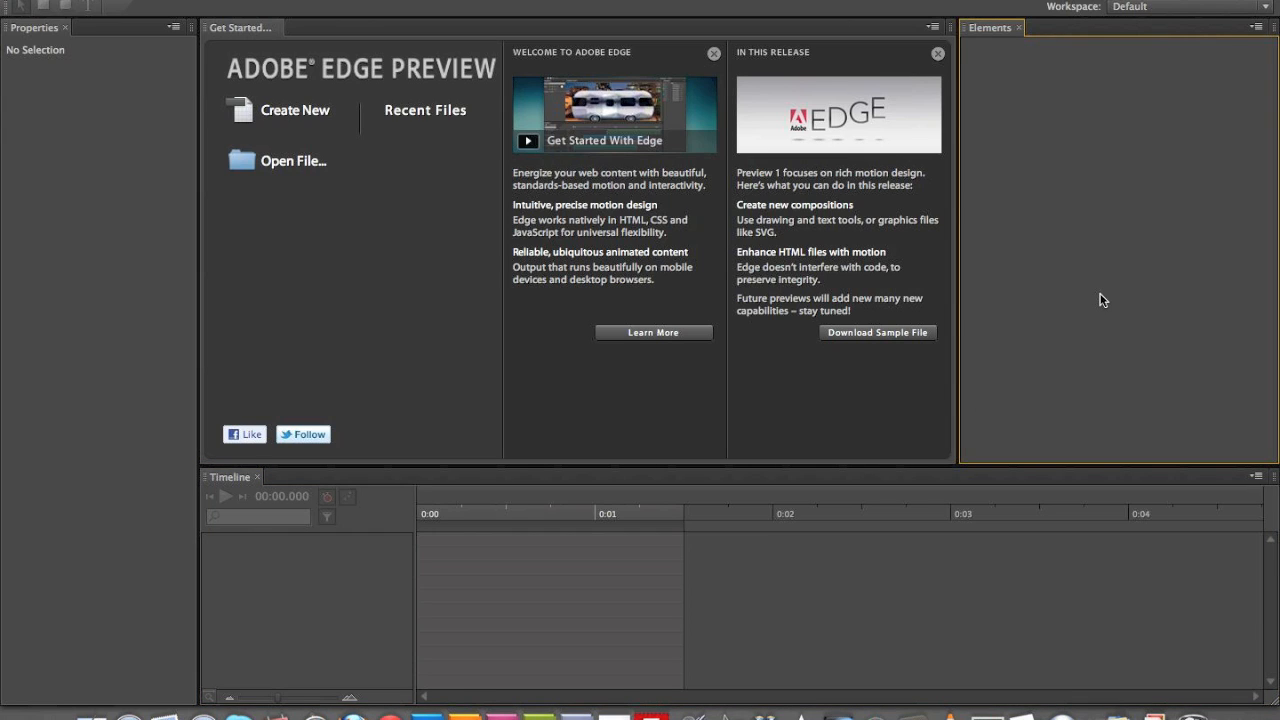
{"action": "left_click", "coordinate": [903, 537]}
{"action": "left_click", "coordinate": [1046, 420]}
{"action": "left_click", "coordinate": [988, 537]}
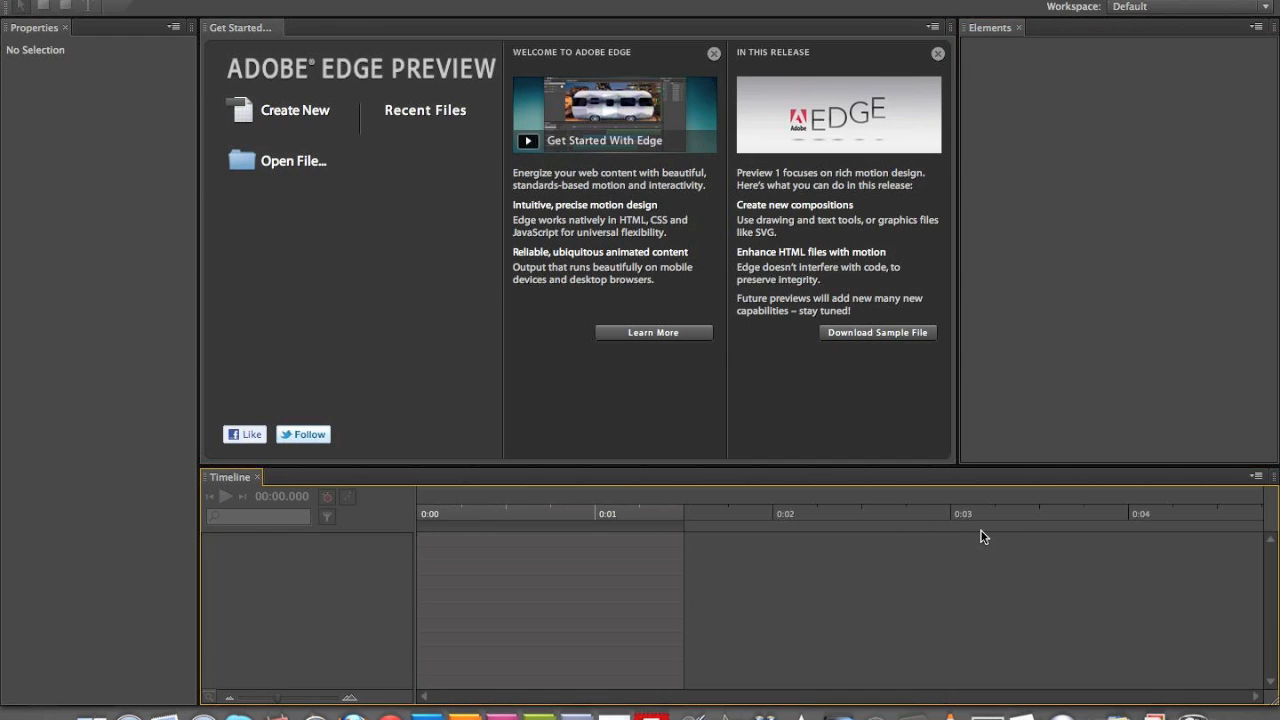
{"action": "left_click", "coordinate": [1064, 389]}
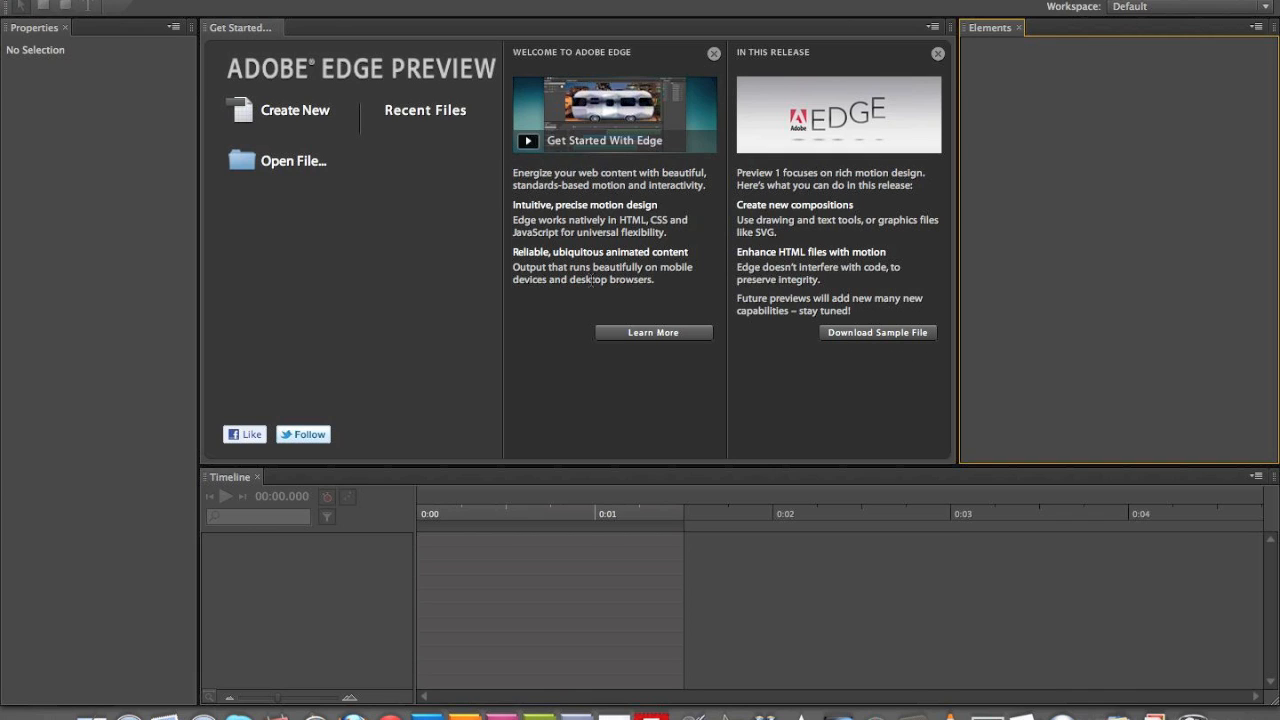
Step: Create a new composition and set its stage to 600 px wide and 150 px high
{"action": "left_click", "coordinate": [277, 117]}
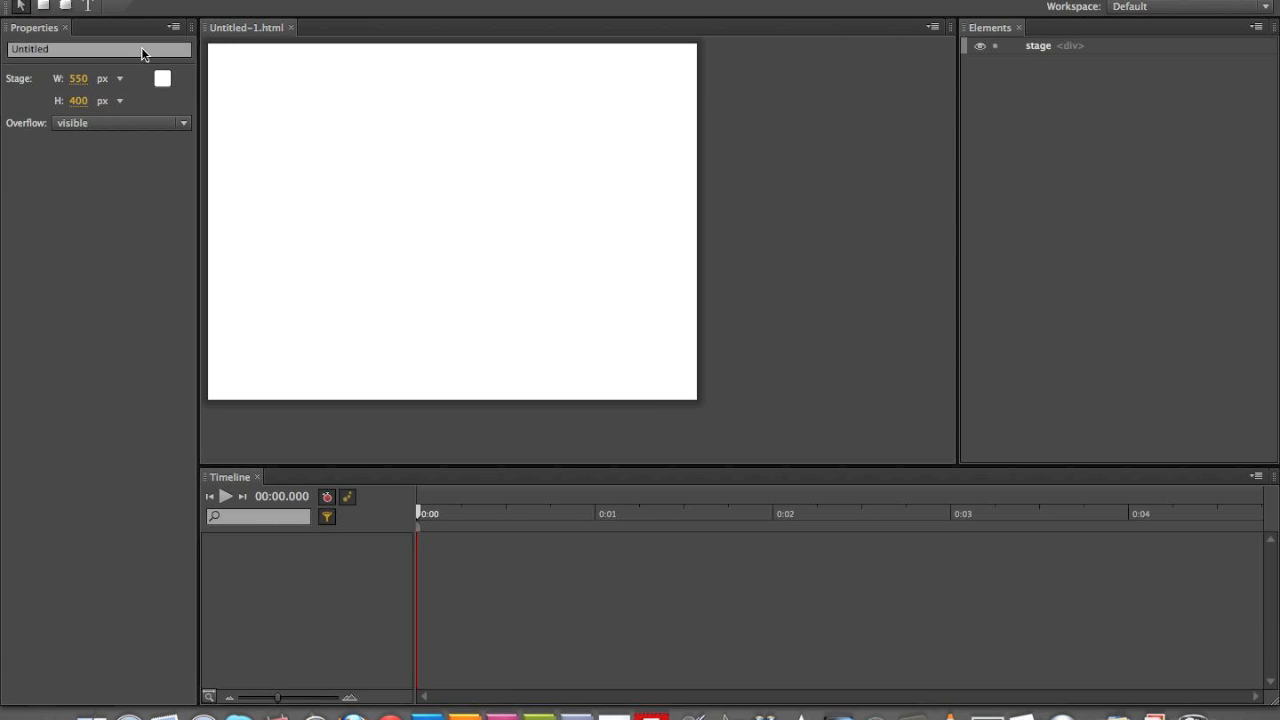
{"action": "left_click", "coordinate": [614, 223]}
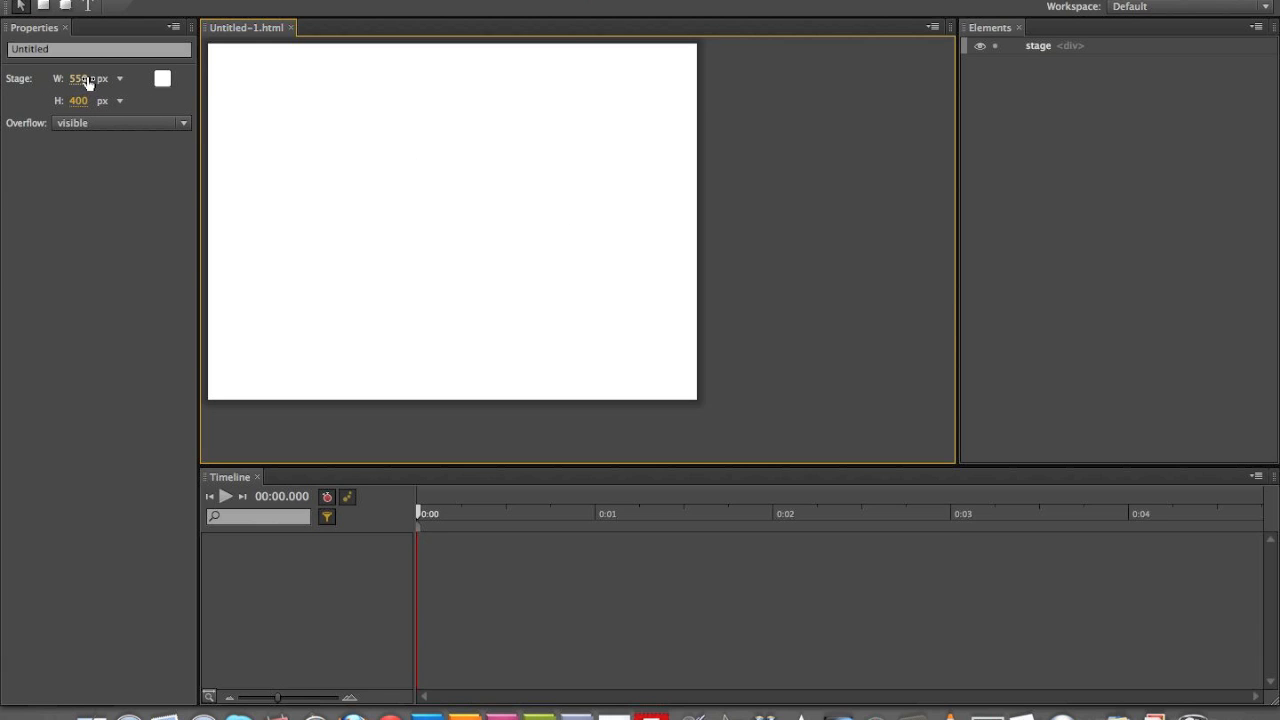
{"action": "left_click_drag", "start_coordinate": [86, 101], "coordinate": [81, 104]}
{"action": "left_click", "coordinate": [81, 104]}
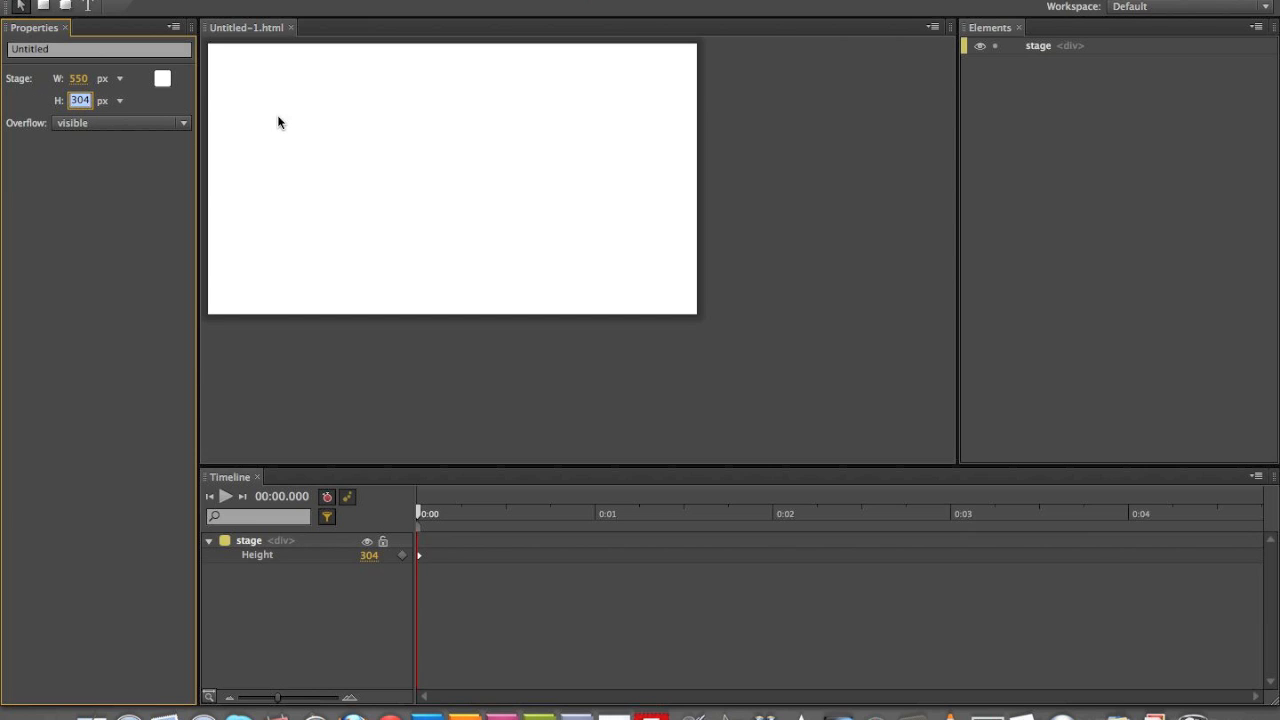
{"action": "type", "text": "150"}
{"action": "left_click_drag", "start_coordinate": [90, 76], "coordinate": [80, 78]}
{"action": "left_click", "coordinate": [79, 78]}
{"action": "type", "text": "600"}
{"action": "key", "text": "Tab"}
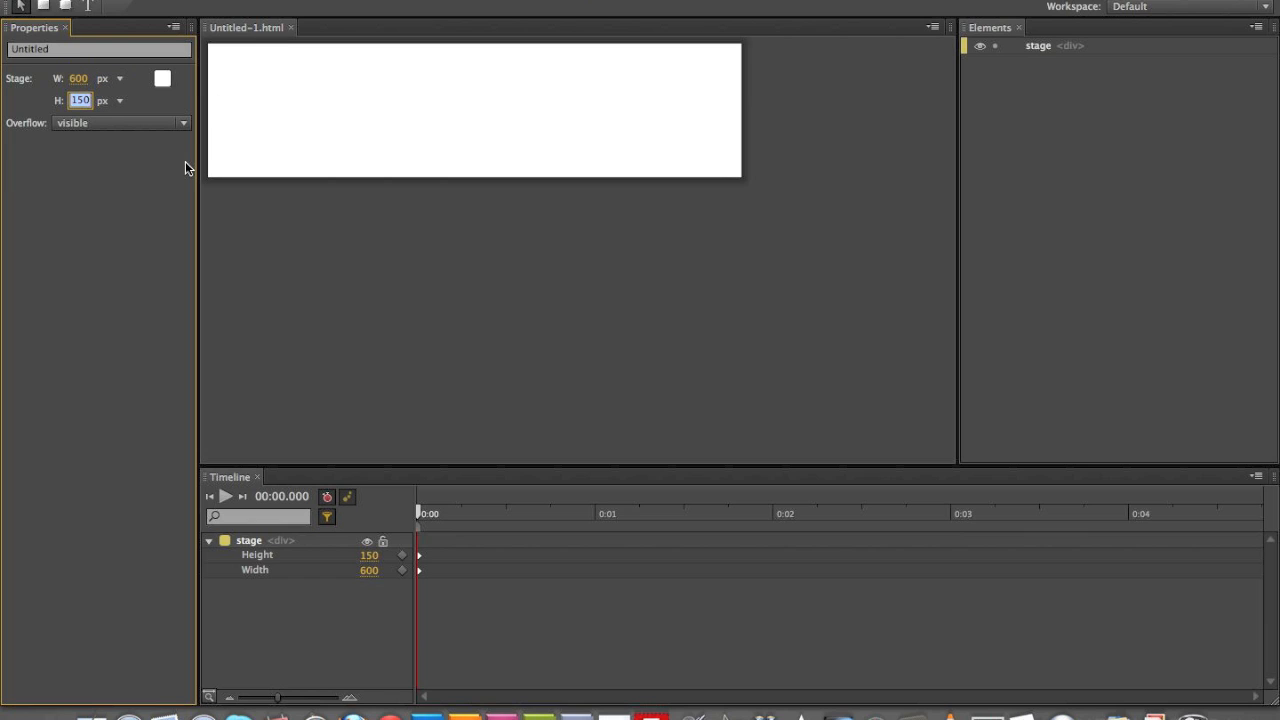
Step: Change the stage's background colour to black (#000000)
{"action": "left_click", "coordinate": [162, 78]}
{"action": "left_click_drag", "start_coordinate": [189, 96], "coordinate": [173, 237]}
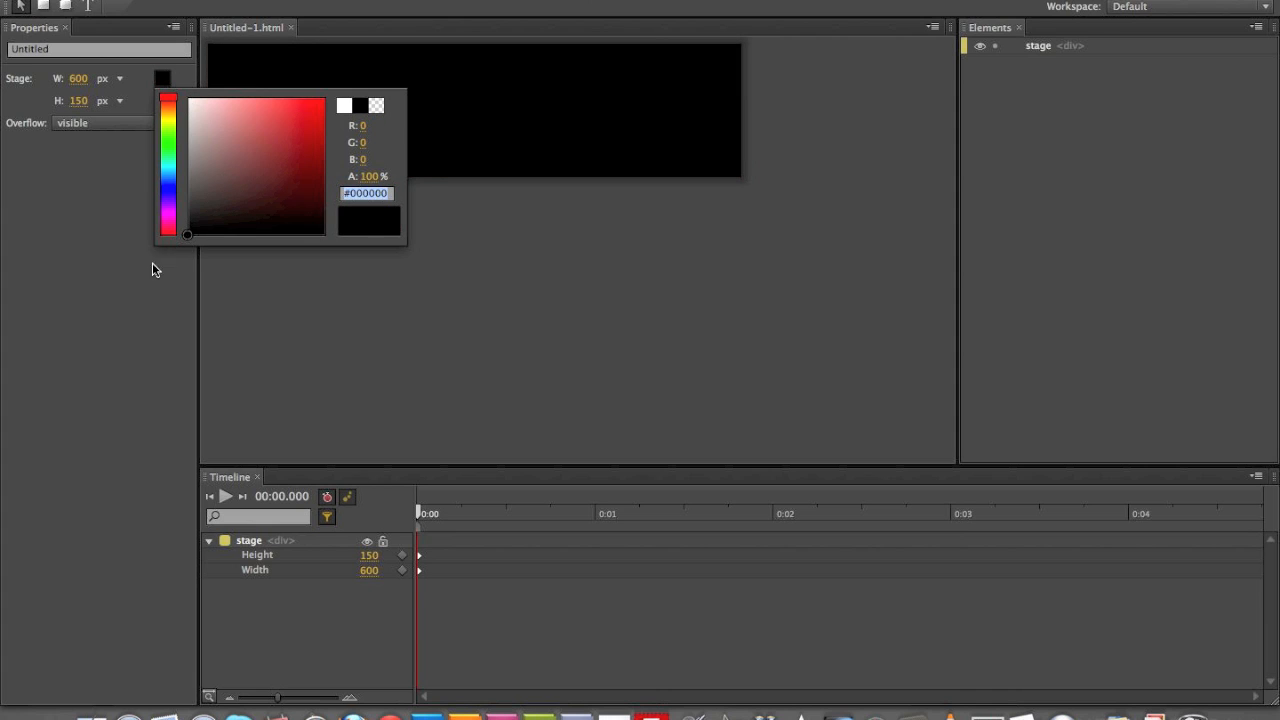
{"action": "left_click", "coordinate": [152, 262]}
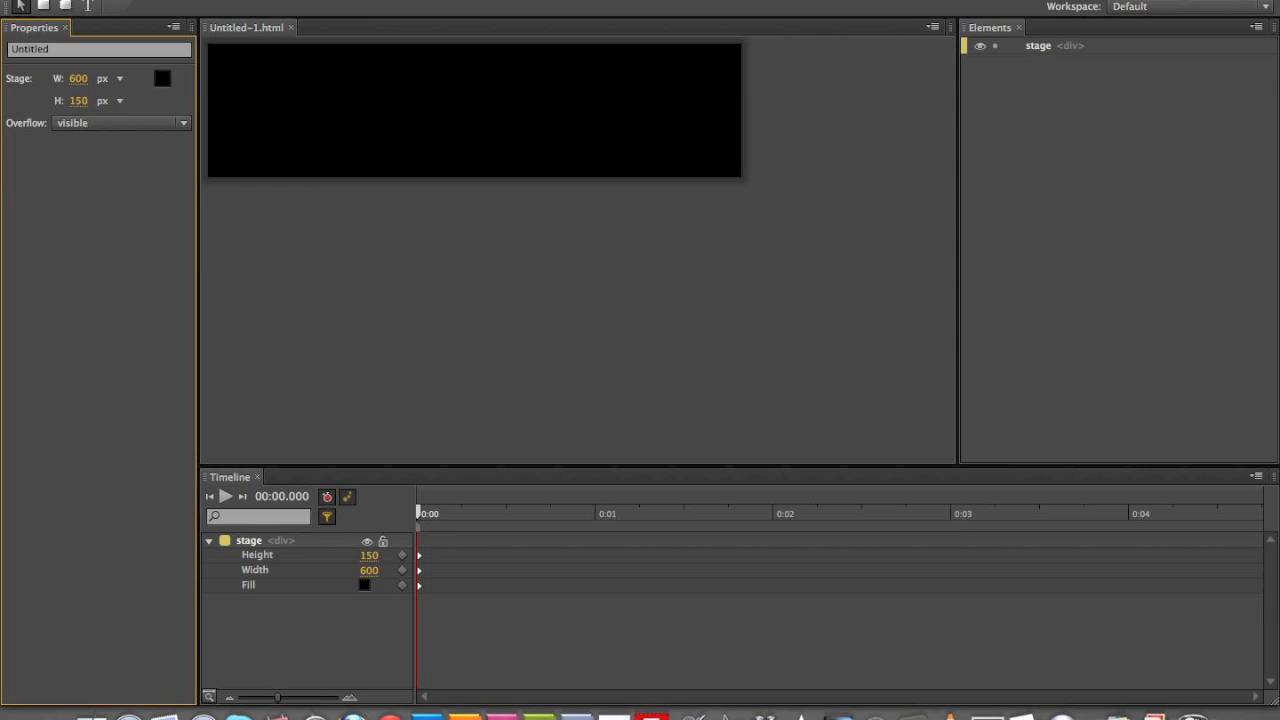
Step: Try to bring nebula.jpg from the Finder's assets folder directly into the composition
{"action": "left_click", "coordinate": [104, 0]}
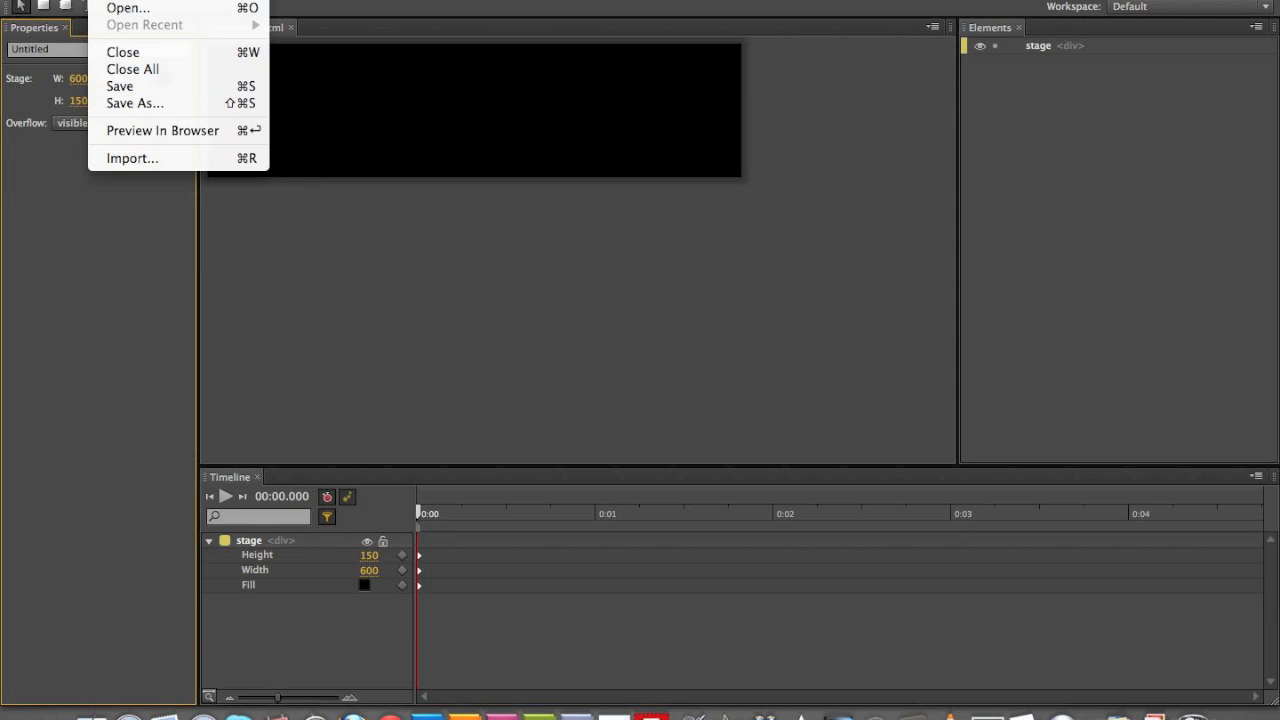
{"action": "left_click", "coordinate": [150, 157]}
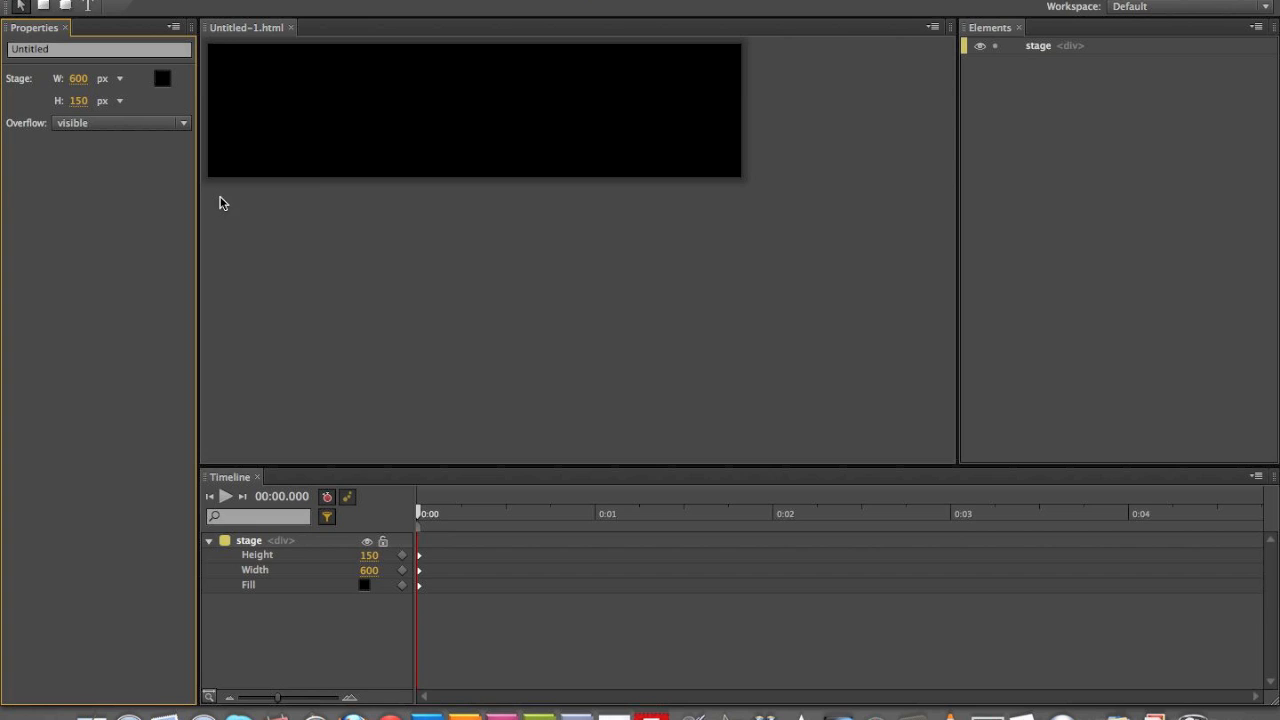
{"action": "key", "text": "F9"}
{"action": "left_click", "coordinate": [685, 440]}
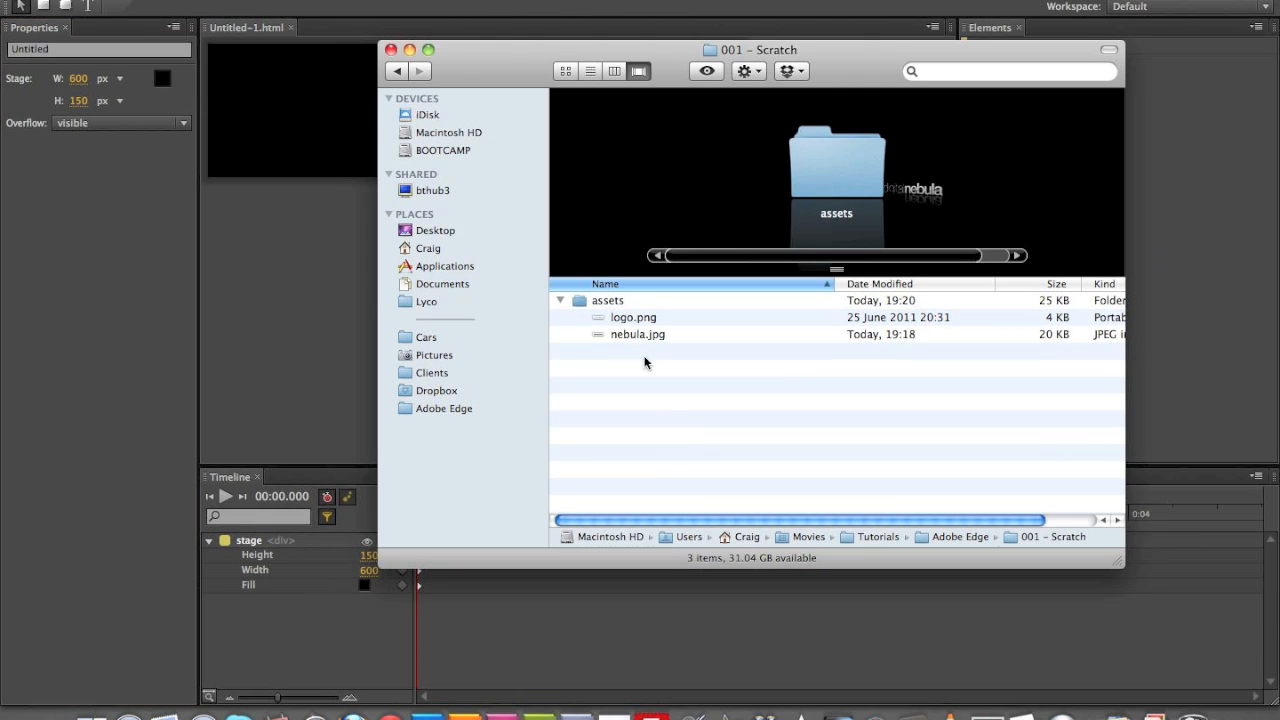
{"action": "left_click_drag", "start_coordinate": [457, 61], "coordinate": [652, 42]}
{"action": "left_click_drag", "start_coordinate": [794, 314], "coordinate": [398, 232]}
{"action": "left_click_drag", "start_coordinate": [786, 313], "coordinate": [383, 146]}
{"action": "left_click_drag", "start_coordinate": [819, 316], "coordinate": [366, 45]}
{"action": "left_click_drag", "start_coordinate": [1026, 51], "coordinate": [589, 143]}
{"action": "left_click_drag", "start_coordinate": [370, 400], "coordinate": [1097, 154]}
{"action": "left_click_drag", "start_coordinate": [369, 403], "coordinate": [1183, 193]}
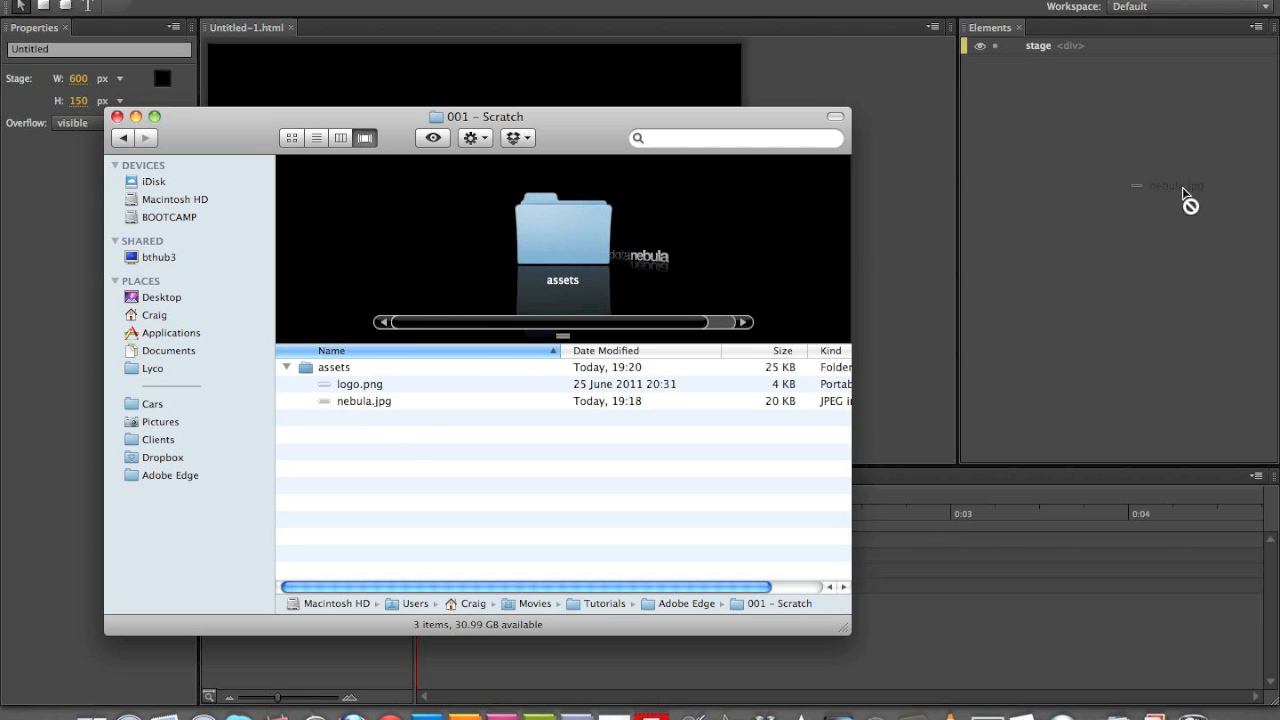
{"action": "left_click_drag", "start_coordinate": [219, 138], "coordinate": [506, 188]}
{"action": "left_click", "coordinate": [81, 180]}
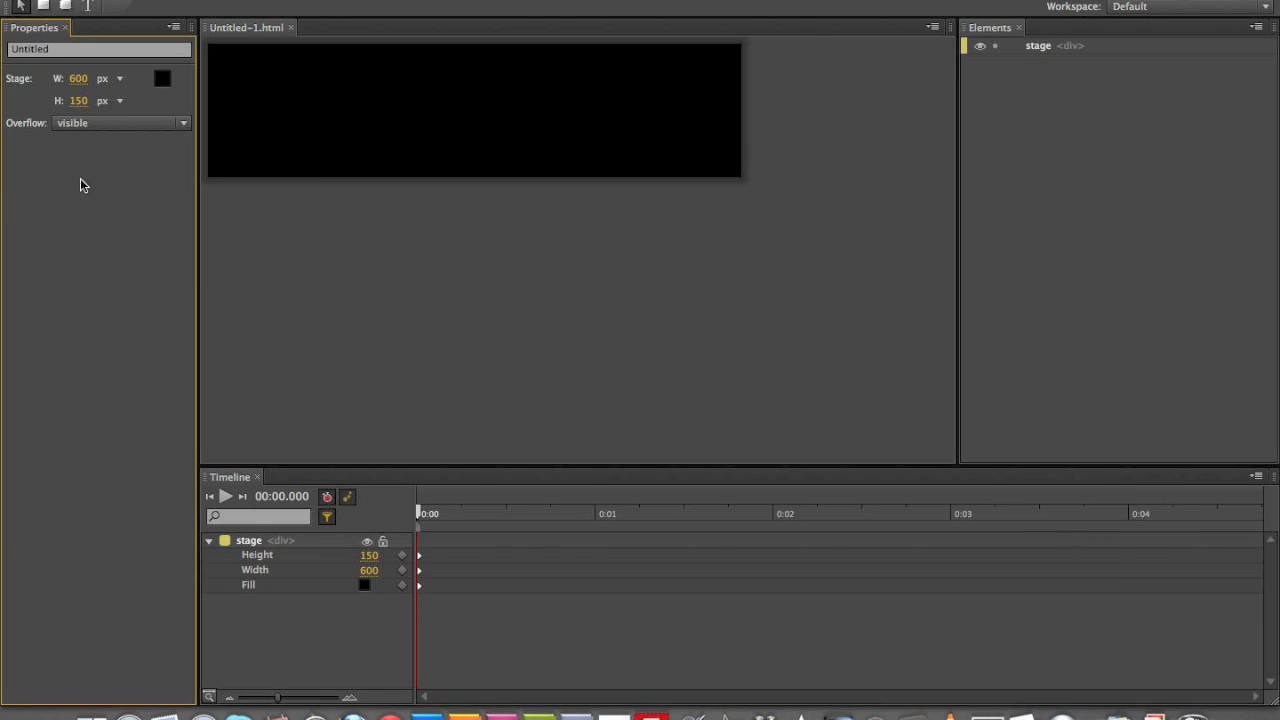
Step: Import nebula.jpg from the assets folder of 001 - Scratch in Adobe Edge, and look along its full width on the stage
{"action": "left_click", "coordinate": [106, 2]}
{"action": "left_click", "coordinate": [160, 160]}
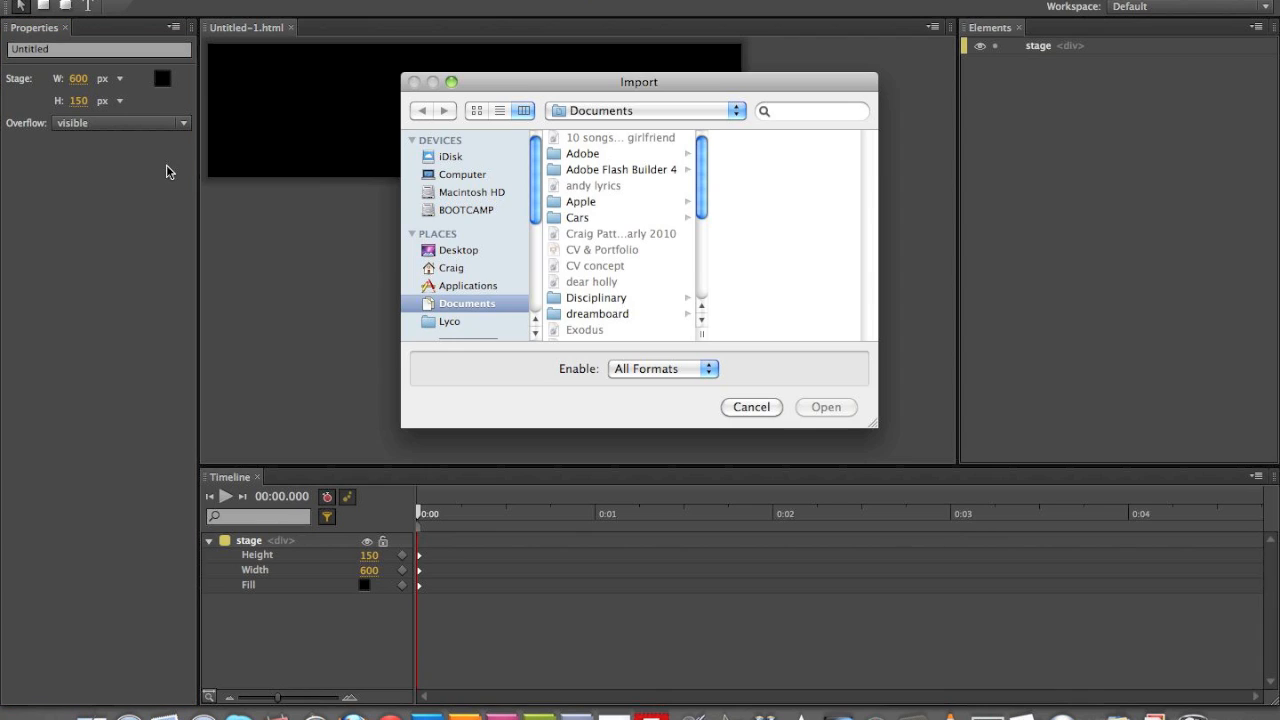
{"action": "scroll", "coordinate": [491, 271], "scroll_direction": "down", "scroll_amount": 5}
{"action": "scroll", "coordinate": [491, 271], "scroll_direction": "down", "scroll_amount": 3}
{"action": "left_click", "coordinate": [452, 232]}
{"action": "left_click", "coordinate": [634, 140]}
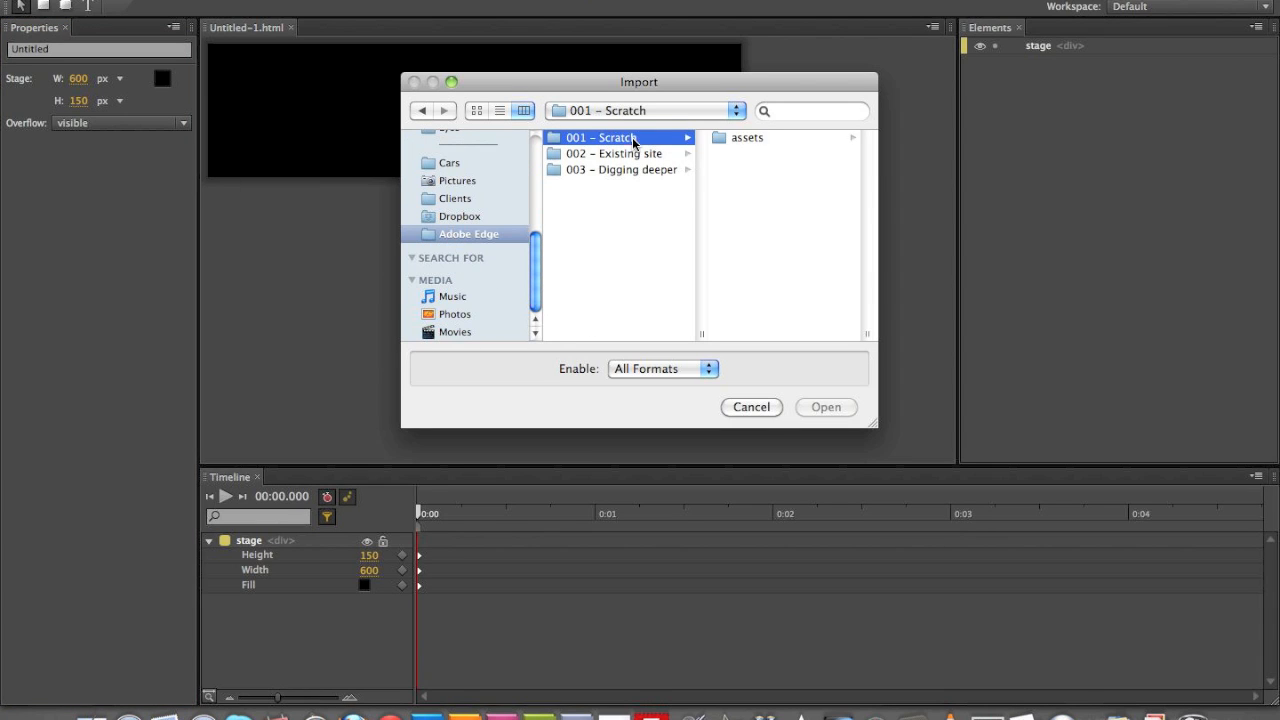
{"action": "left_click", "coordinate": [757, 140]}
{"action": "left_click", "coordinate": [752, 153]}
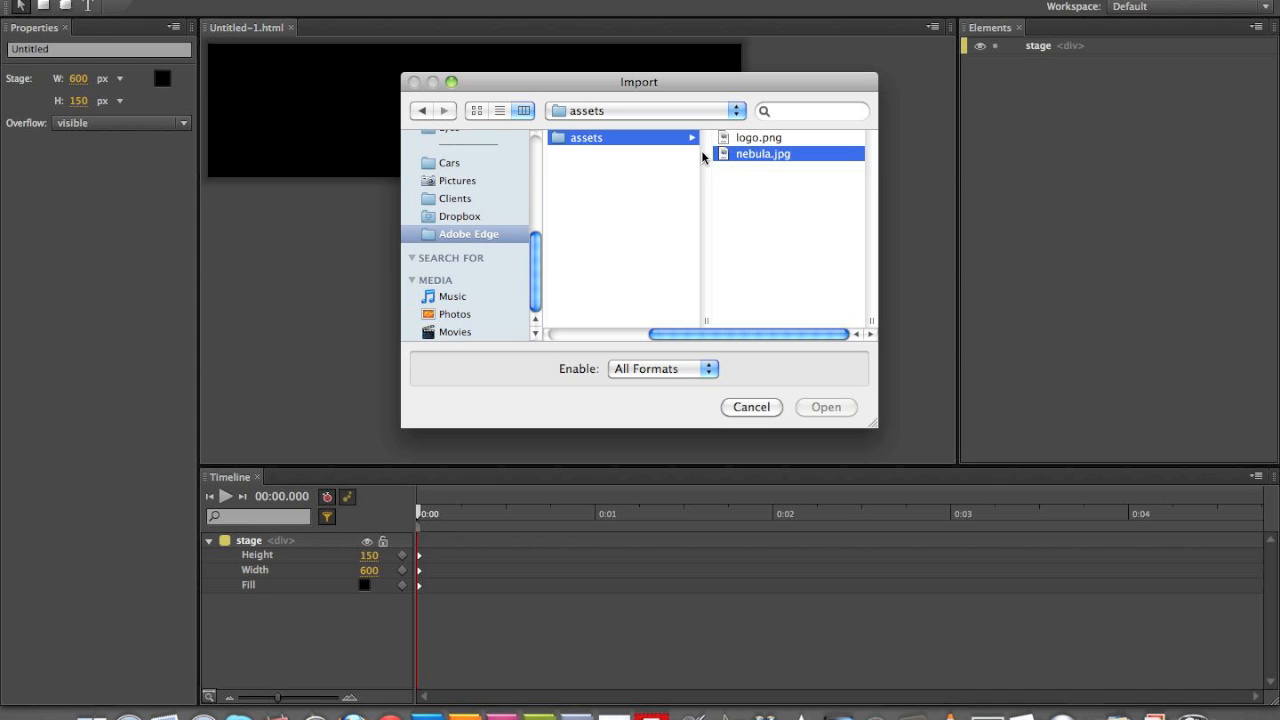
{"action": "left_click", "coordinate": [825, 407]}
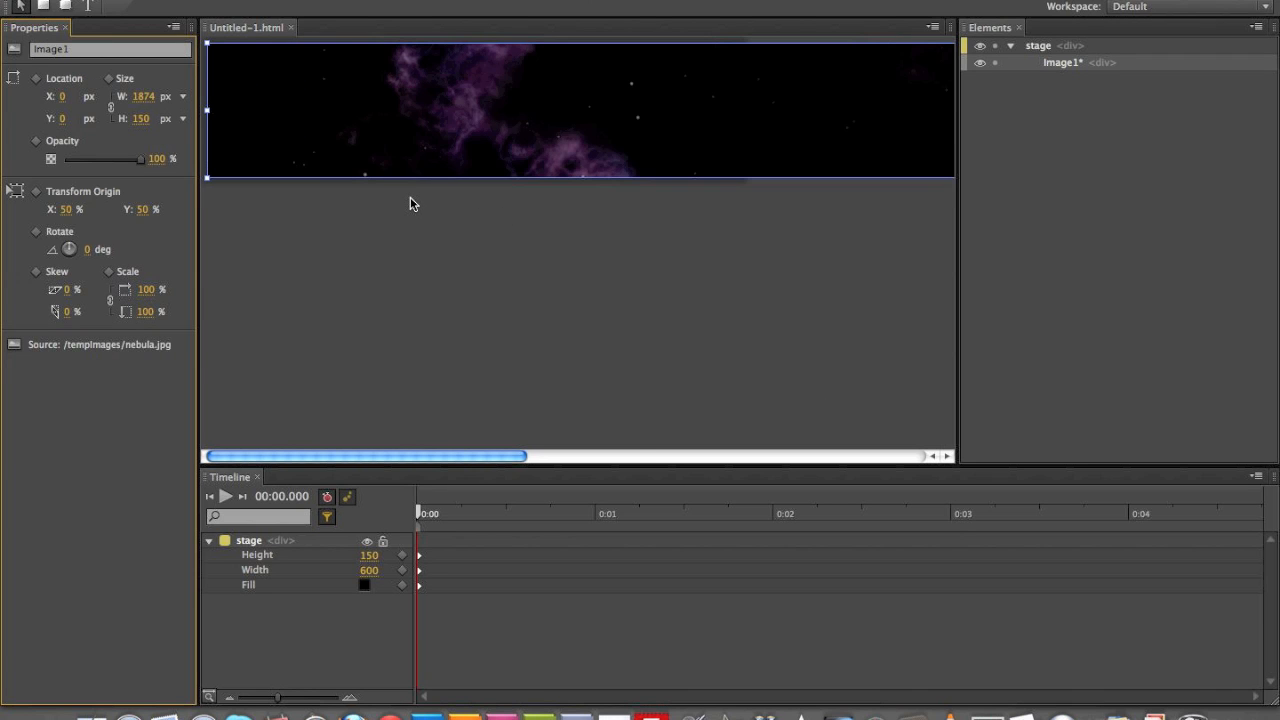
{"action": "scroll", "coordinate": [412, 202], "scroll_direction": "right", "scroll_amount": 10}
{"action": "scroll", "coordinate": [414, 200], "scroll_direction": "left", "scroll_amount": 10}
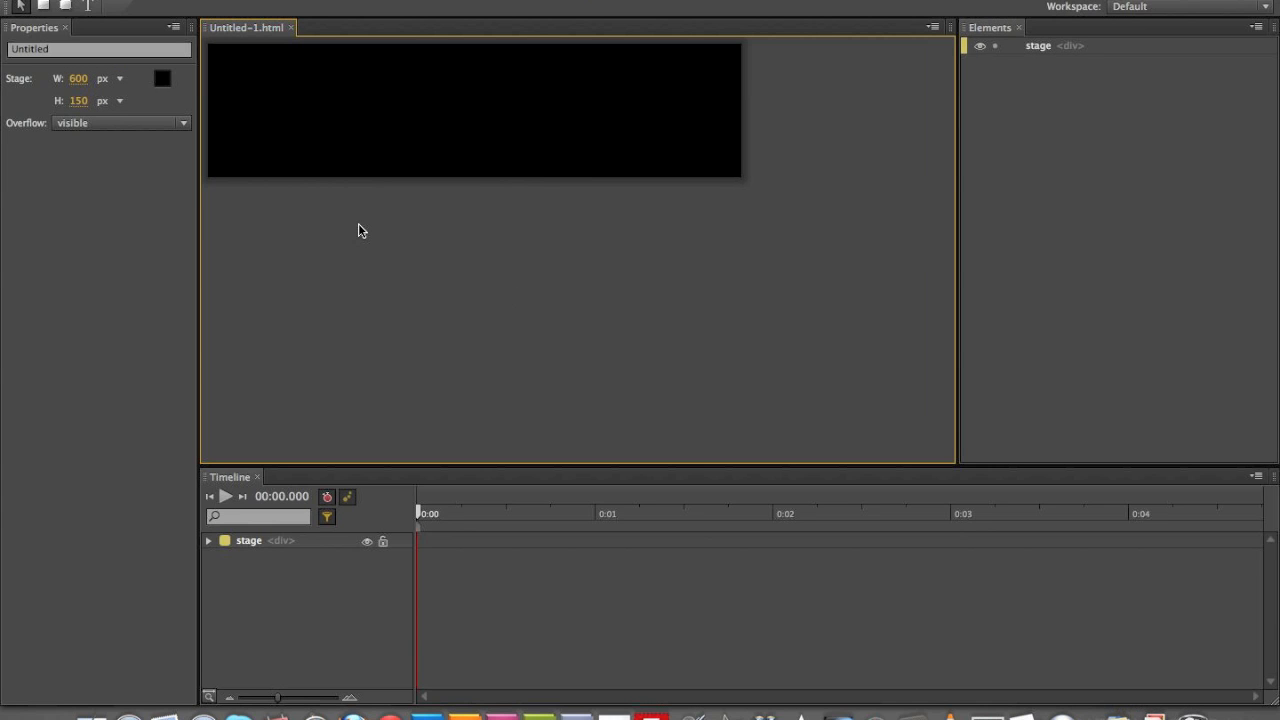
{"action": "key", "text": "F3"}
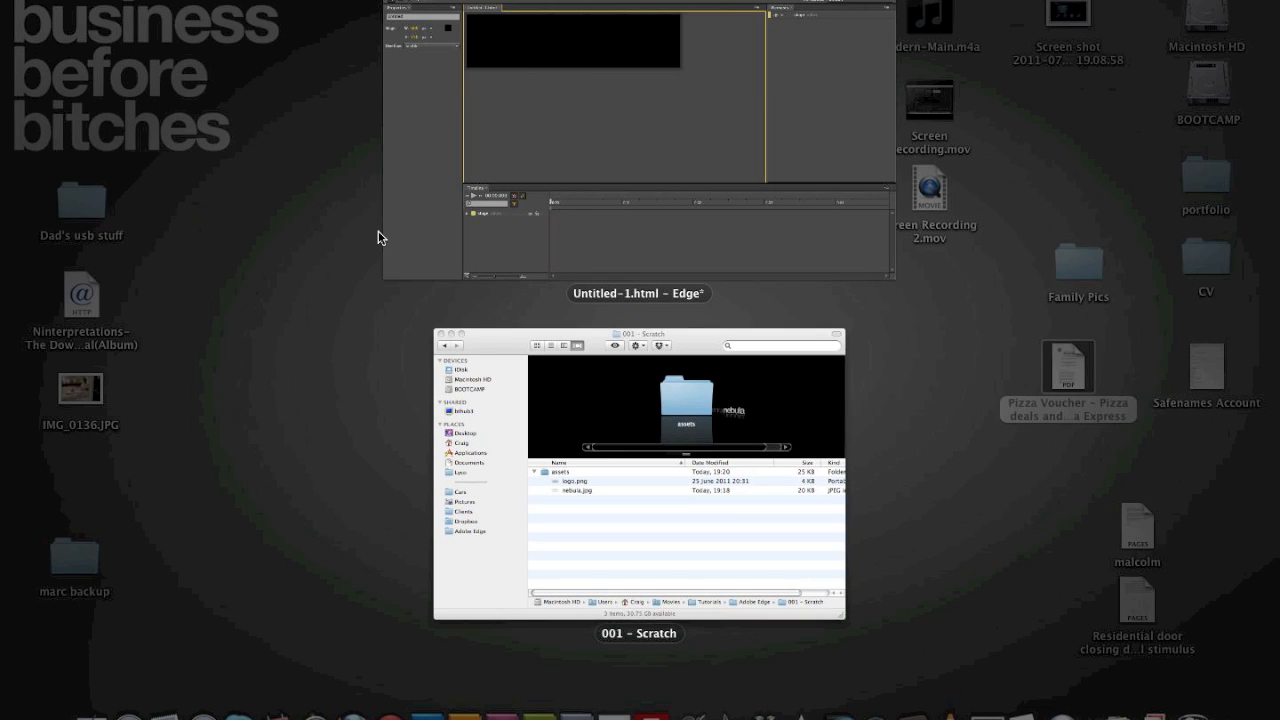
{"action": "left_click", "coordinate": [617, 210]}
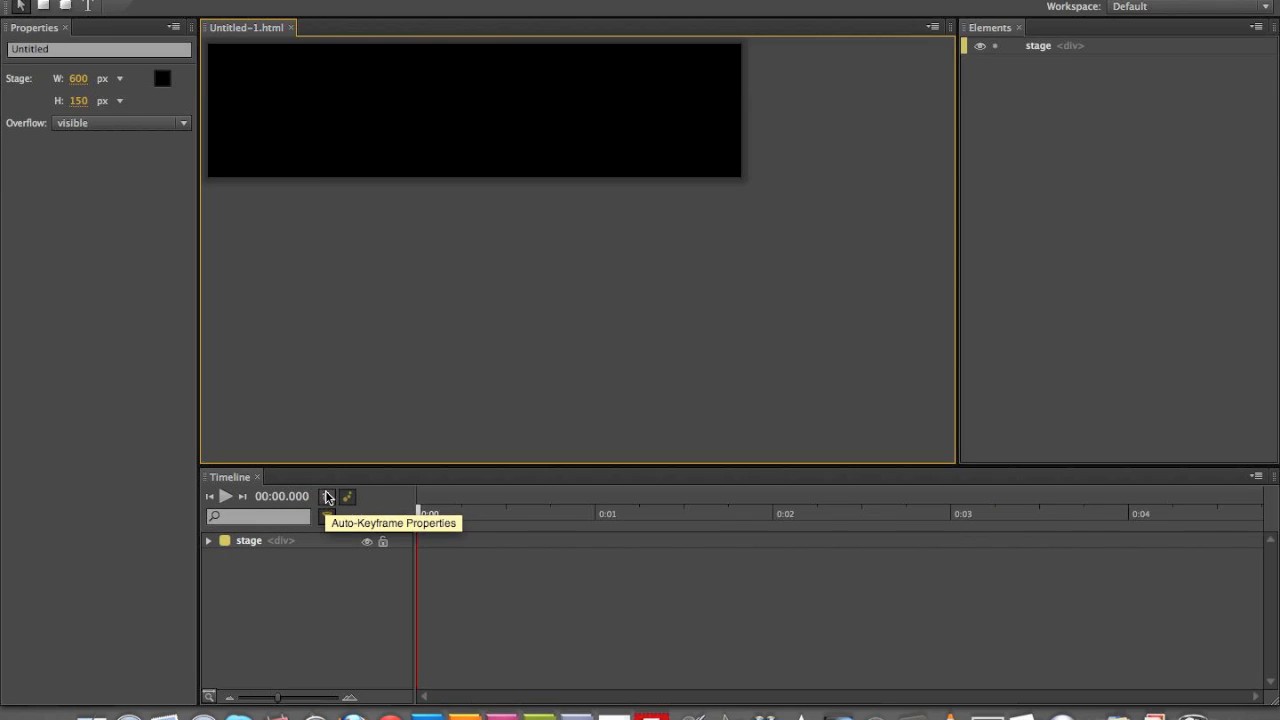
{"action": "left_click", "coordinate": [327, 496]}
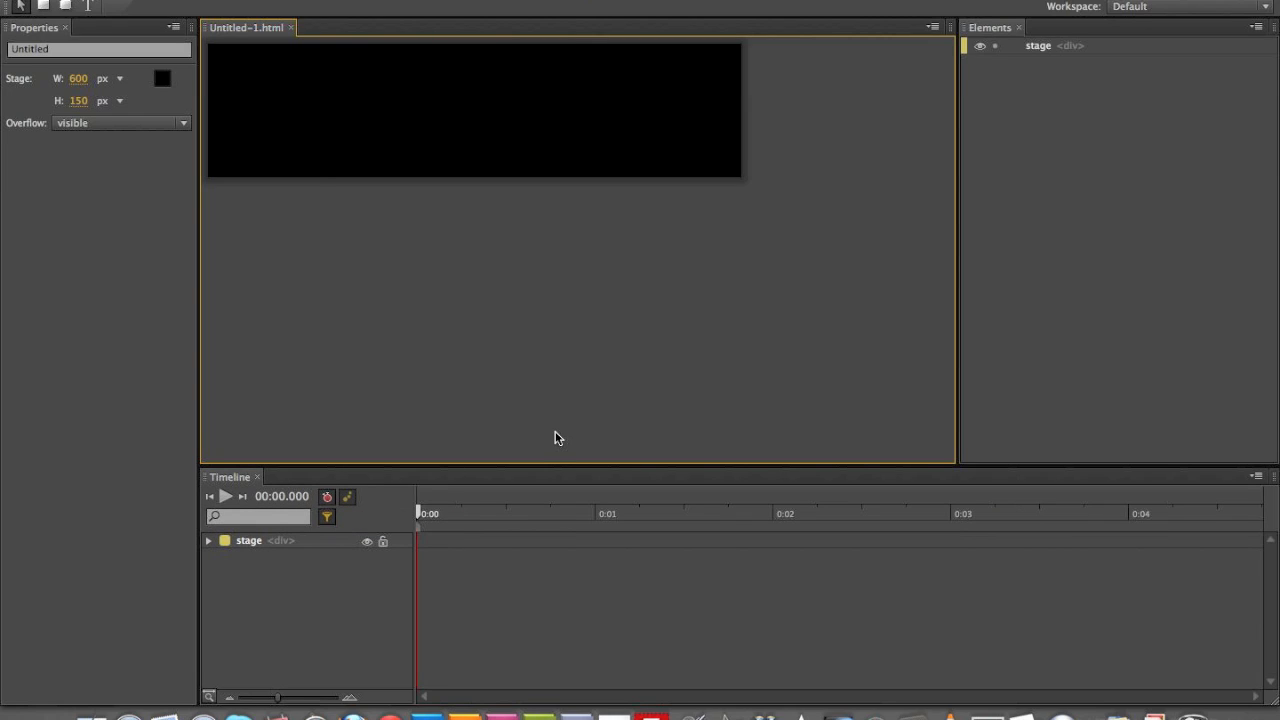
{"action": "key", "text": "F3"}
{"action": "left_click", "coordinate": [600, 478]}
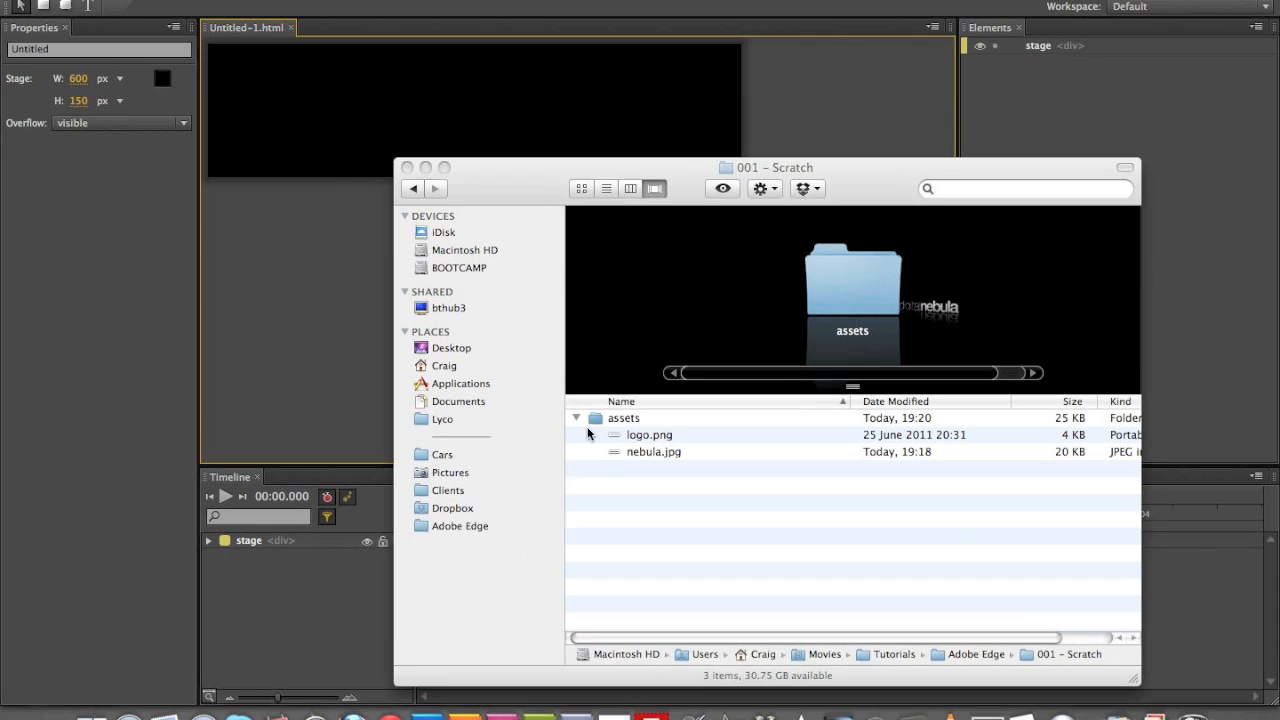
{"action": "left_click", "coordinate": [283, 246]}
Step: Import nebula.jpg from the assets folder onto the stage
{"action": "key", "text": "super+i"}
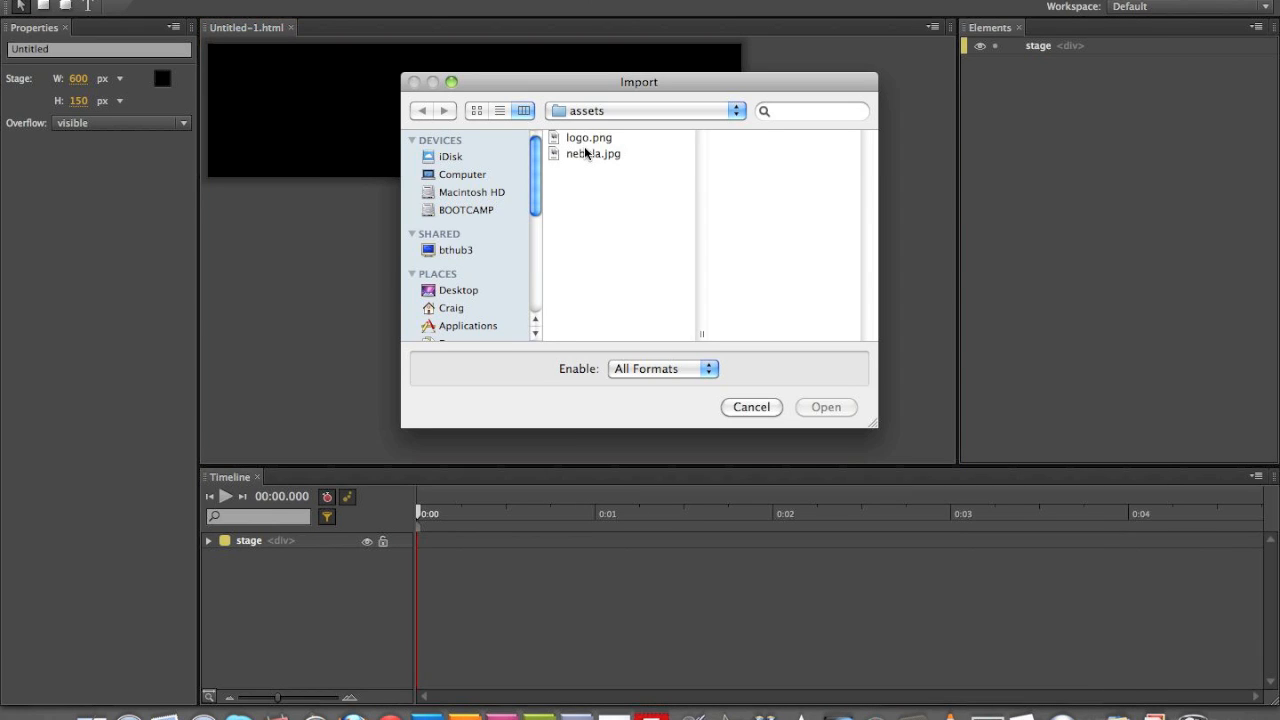
{"action": "left_click", "coordinate": [586, 155]}
{"action": "left_click", "coordinate": [826, 407]}
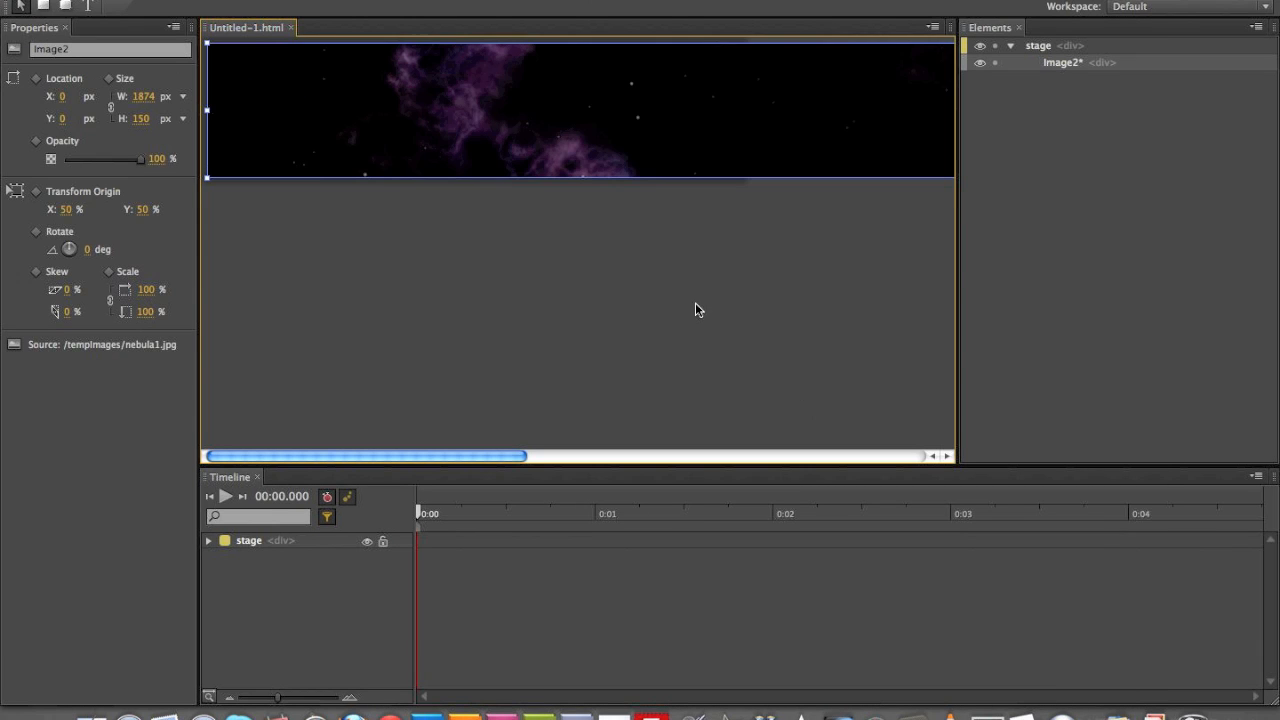
Step: Rename the imported image's ID to Nebula
{"action": "left_click", "coordinate": [428, 290]}
{"action": "left_click", "coordinate": [264, 105]}
{"action": "left_click", "coordinate": [80, 49]}
{"action": "type", "text": "e"}
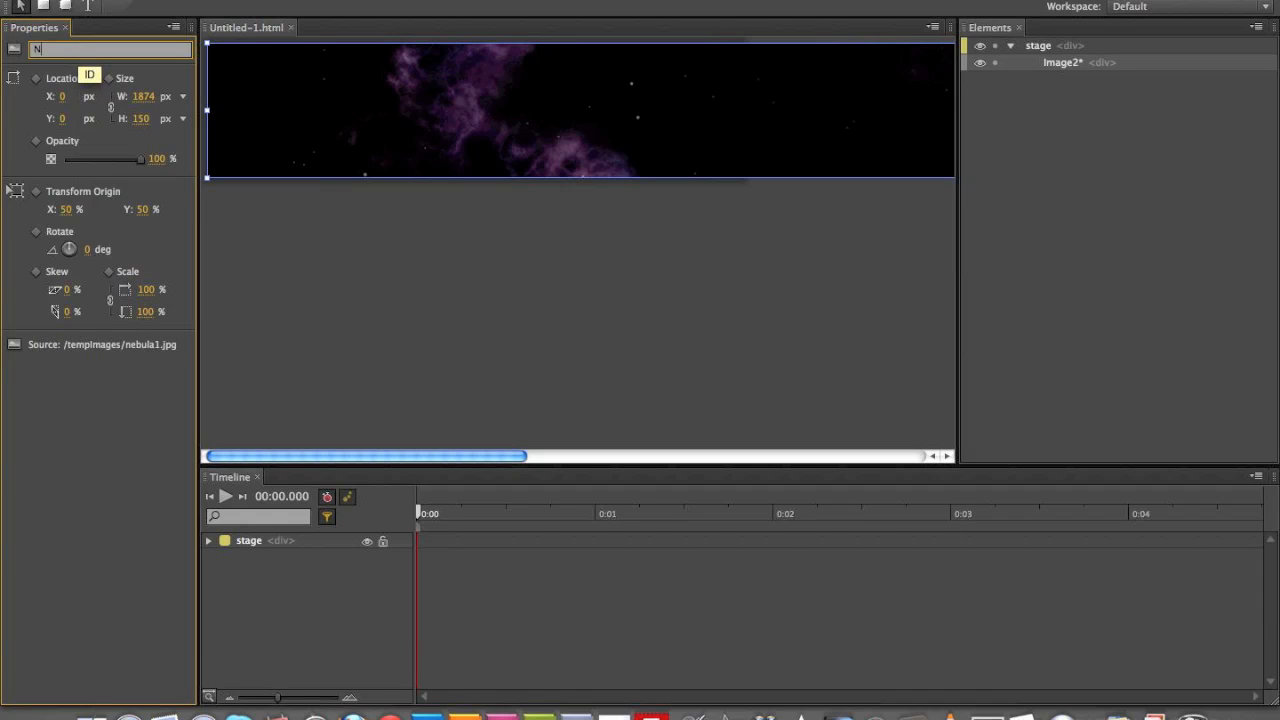
{"action": "type", "text": "ebula"}
{"action": "key", "text": "Return"}
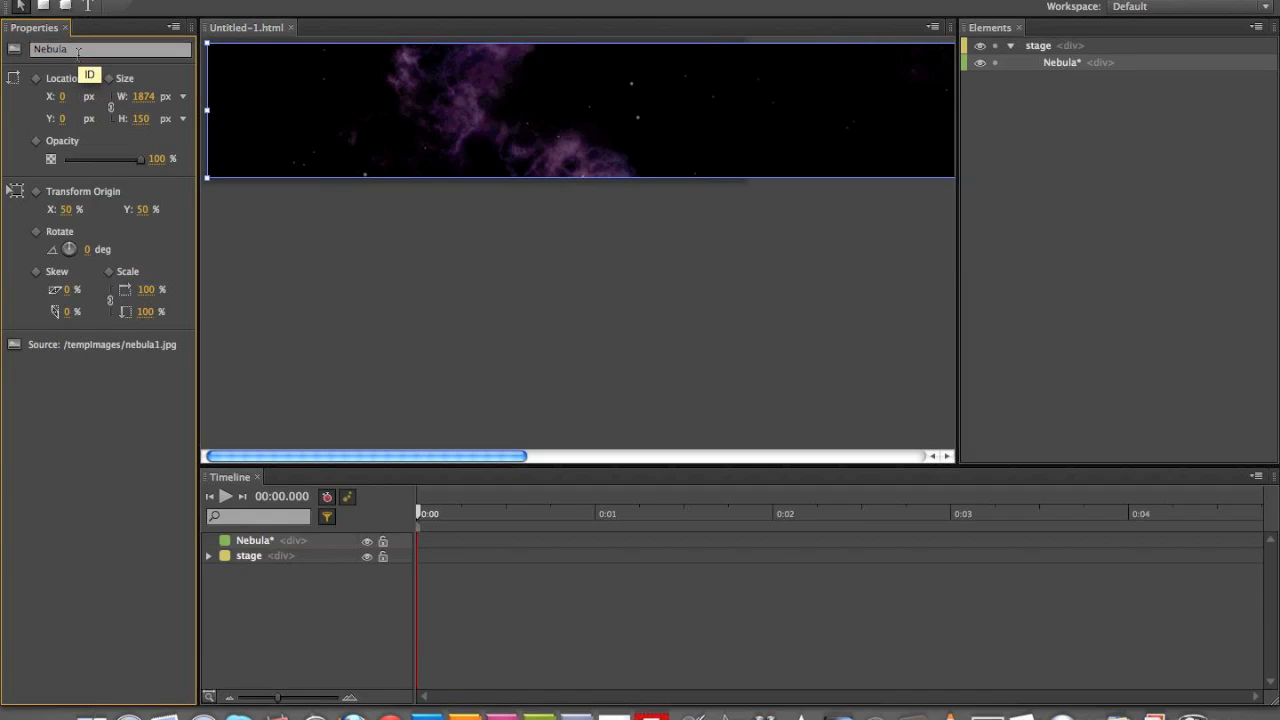
Step: Animate the Nebula image's location from a keyframe at 0:00 to an X position of -500 px at 0:02
{"action": "left_click", "coordinate": [35, 79]}
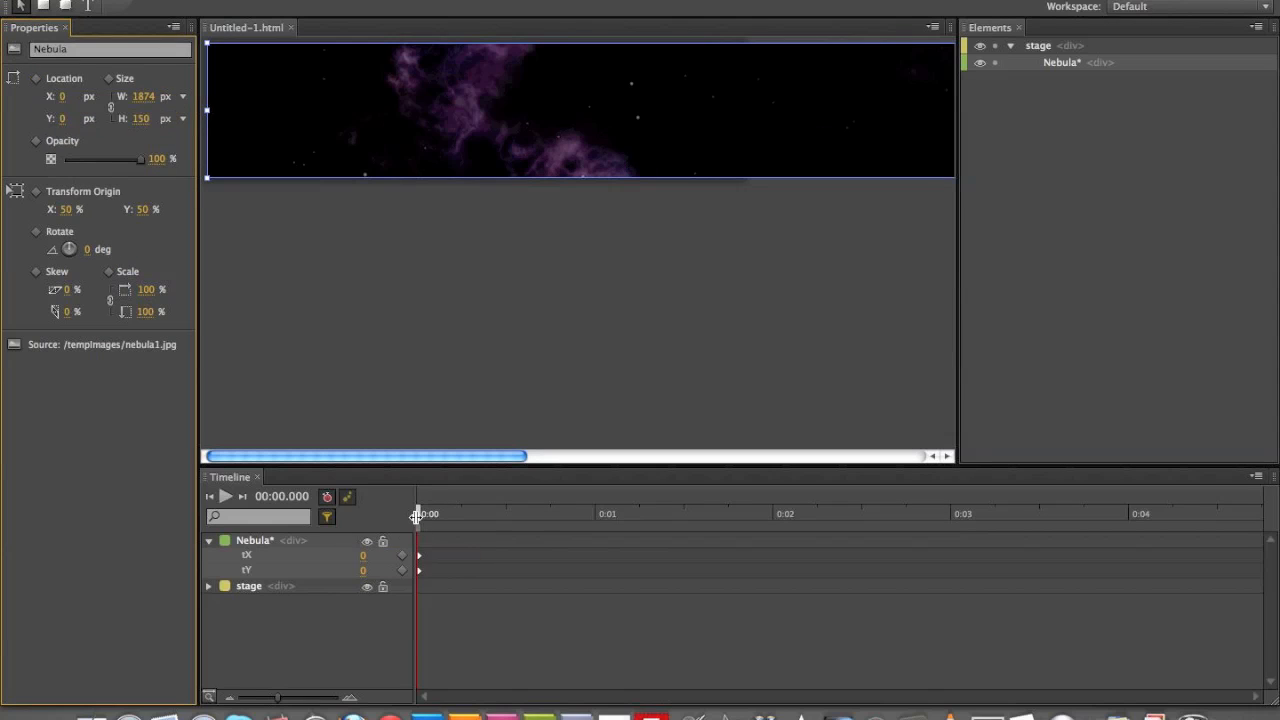
{"action": "left_click_drag", "start_coordinate": [416, 514], "coordinate": [612, 514]}
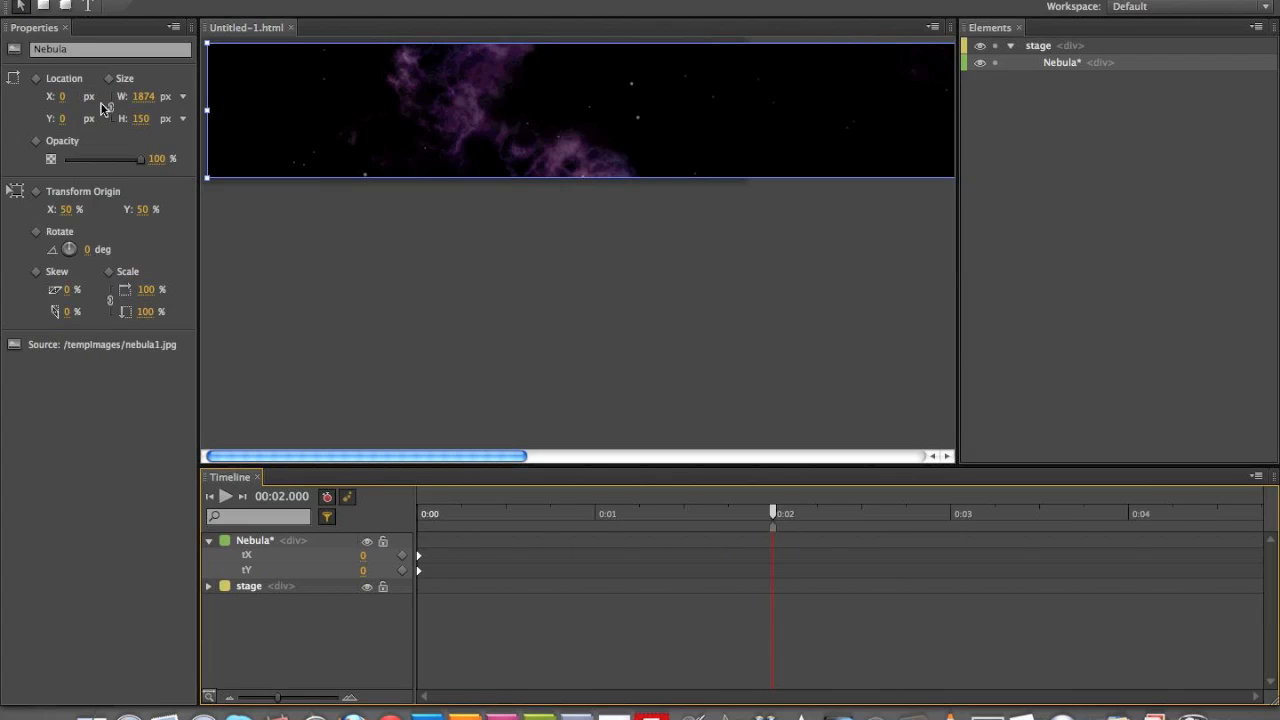
{"action": "left_click", "coordinate": [64, 96]}
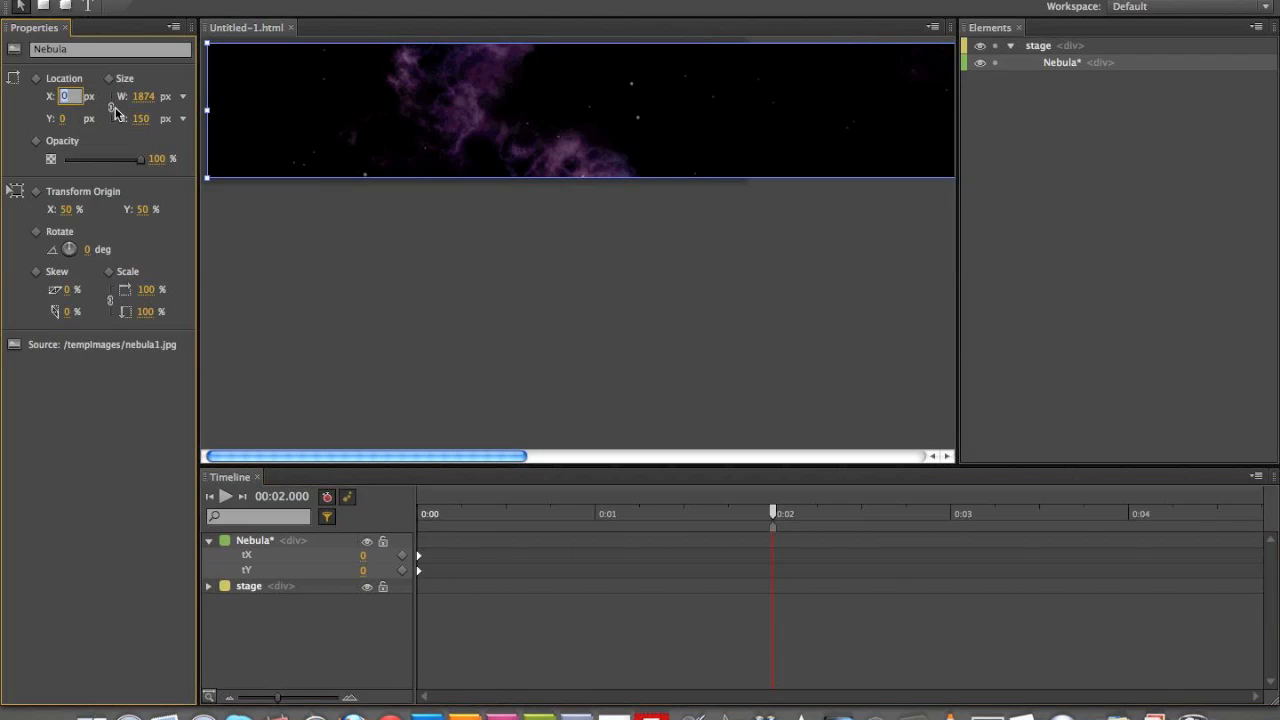
{"action": "type", "text": "-500"}
{"action": "key", "text": "Tab"}
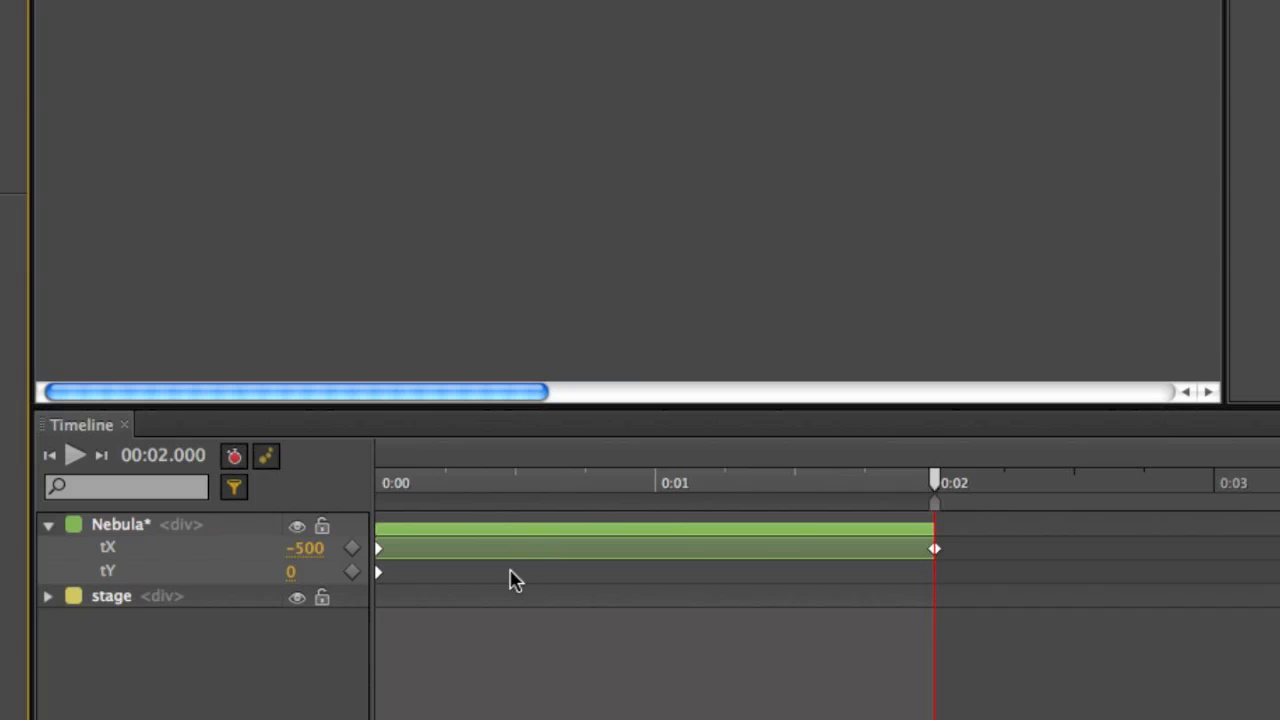
Step: Select the Nebula image's animation bar in the timeline to examine its transition properties
{"action": "left_click", "coordinate": [514, 572]}
{"action": "left_click", "coordinate": [493, 531]}
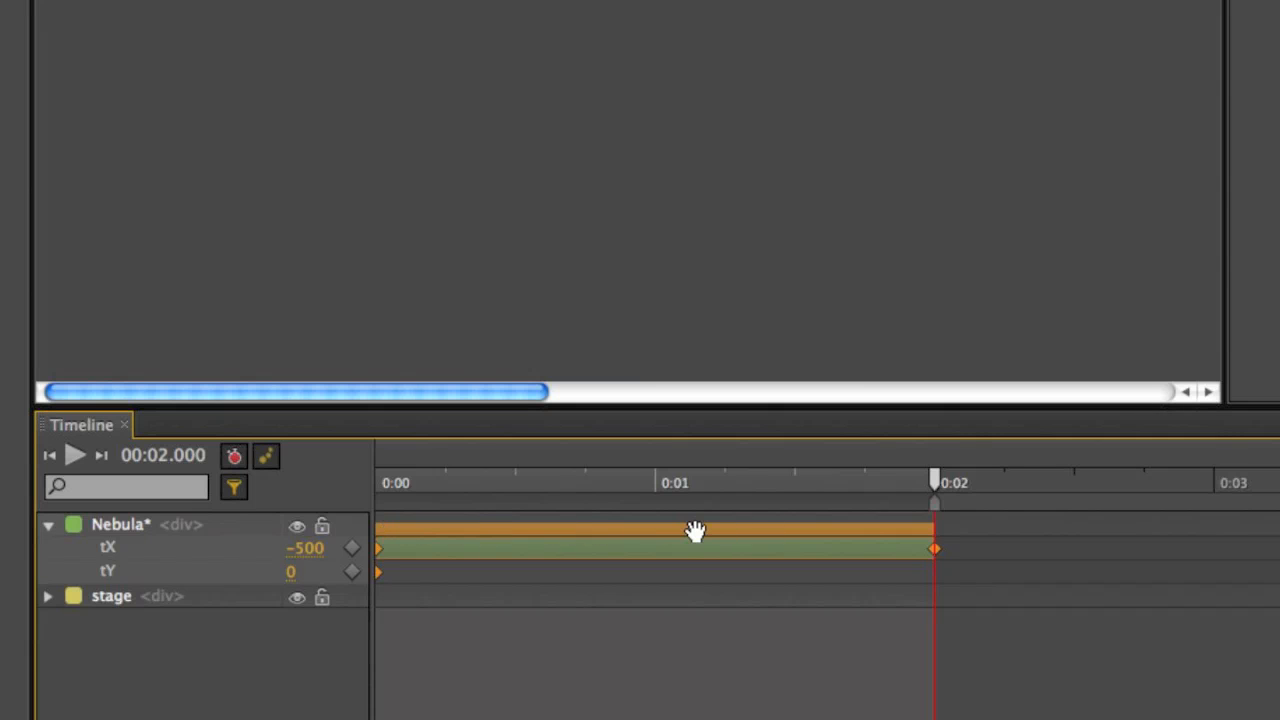
{"action": "mouse_move", "coordinate": [676, 531]}
{"action": "left_mouse_down"}
{"action": "mouse_move", "coordinate": [714, 531]}
{"action": "mouse_move", "coordinate": [652, 531]}
{"action": "left_mouse_up"}
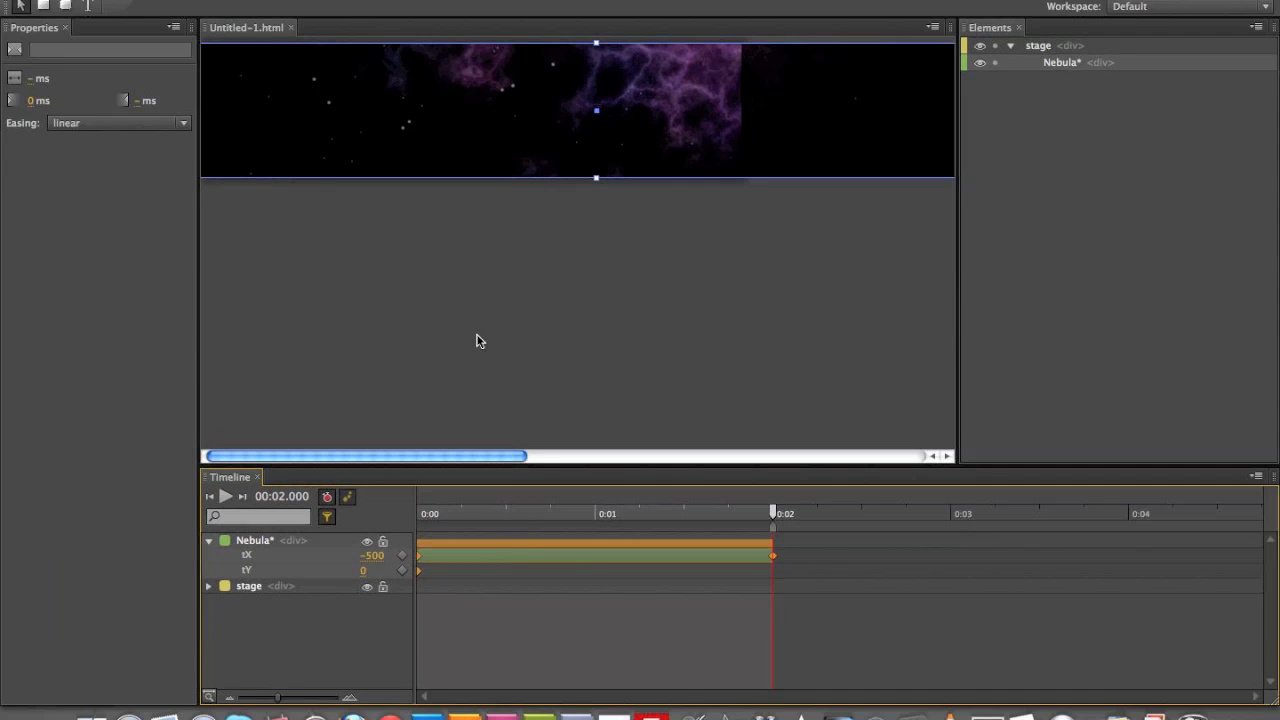
Step: Play the two-second Nebula animation from the start of the timeline
{"action": "left_click_drag", "start_coordinate": [760, 518], "coordinate": [397, 516]}
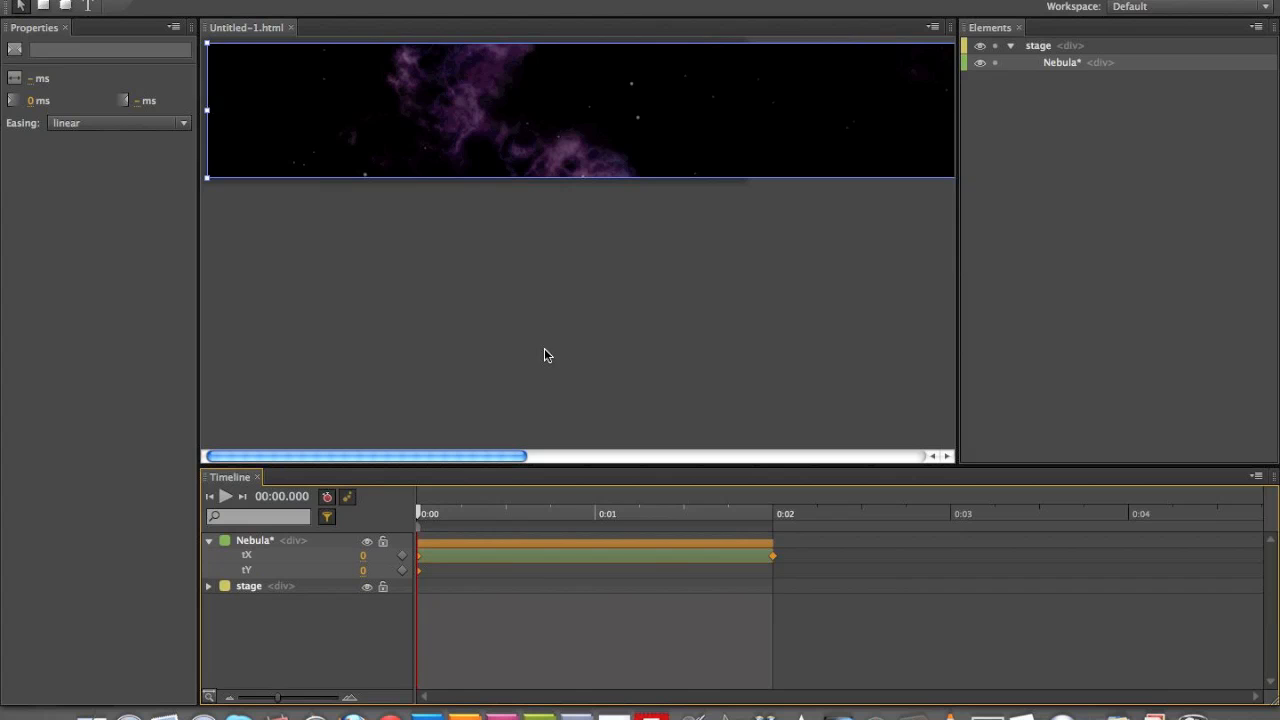
{"action": "key", "text": "space"}
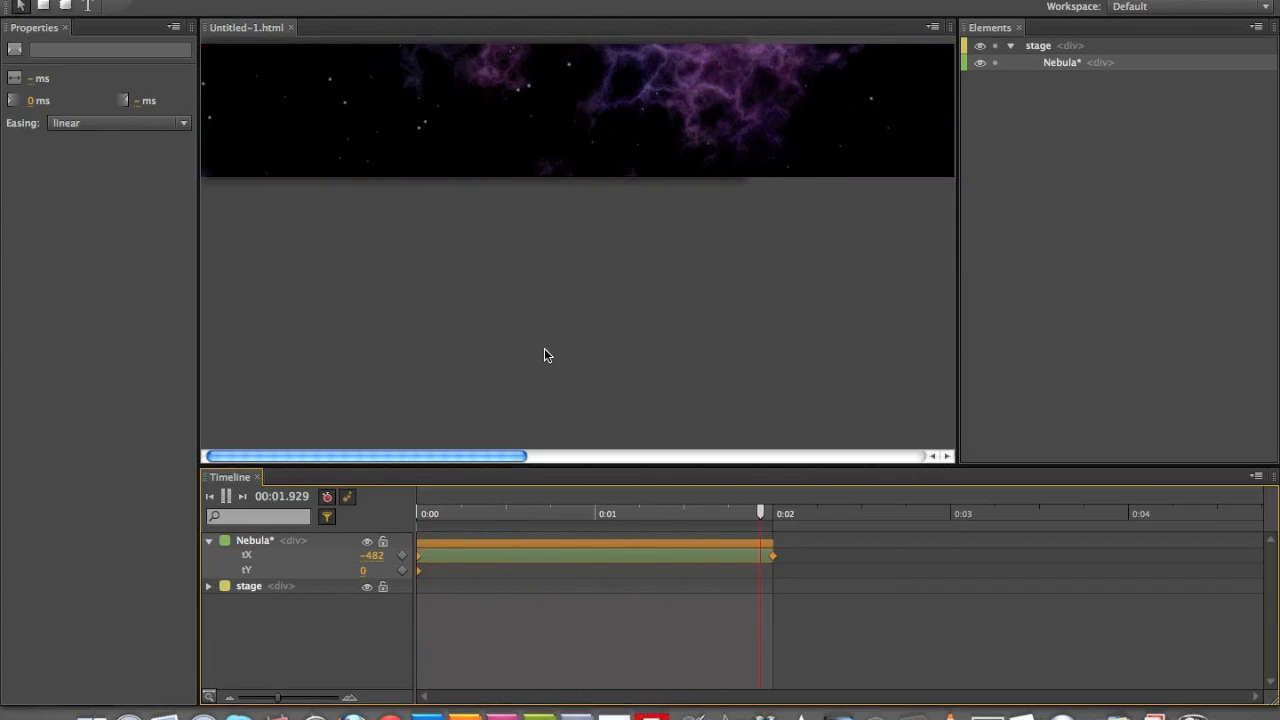
{"action": "key", "text": "space"}
{"action": "key", "text": "space"}
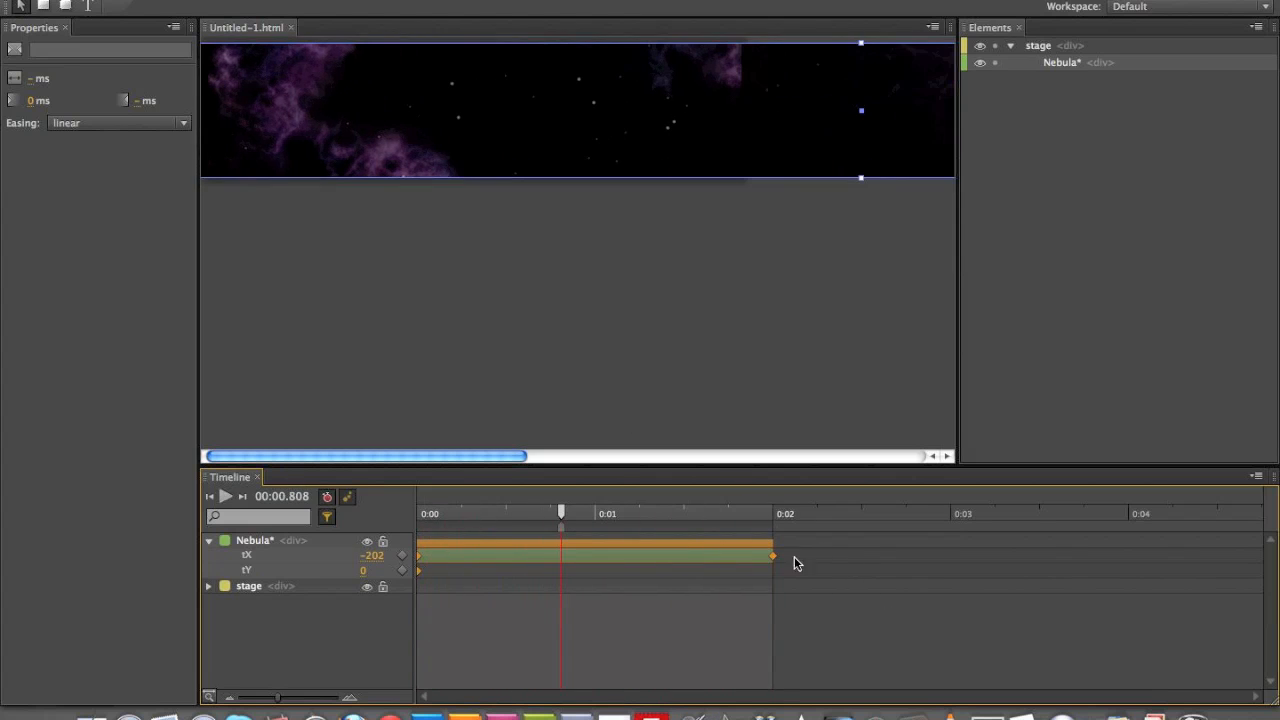
Step: Extend the Nebula image's animation so it ends at 0:04, and play it back
{"action": "left_click_drag", "start_coordinate": [772, 545], "coordinate": [1129, 537]}
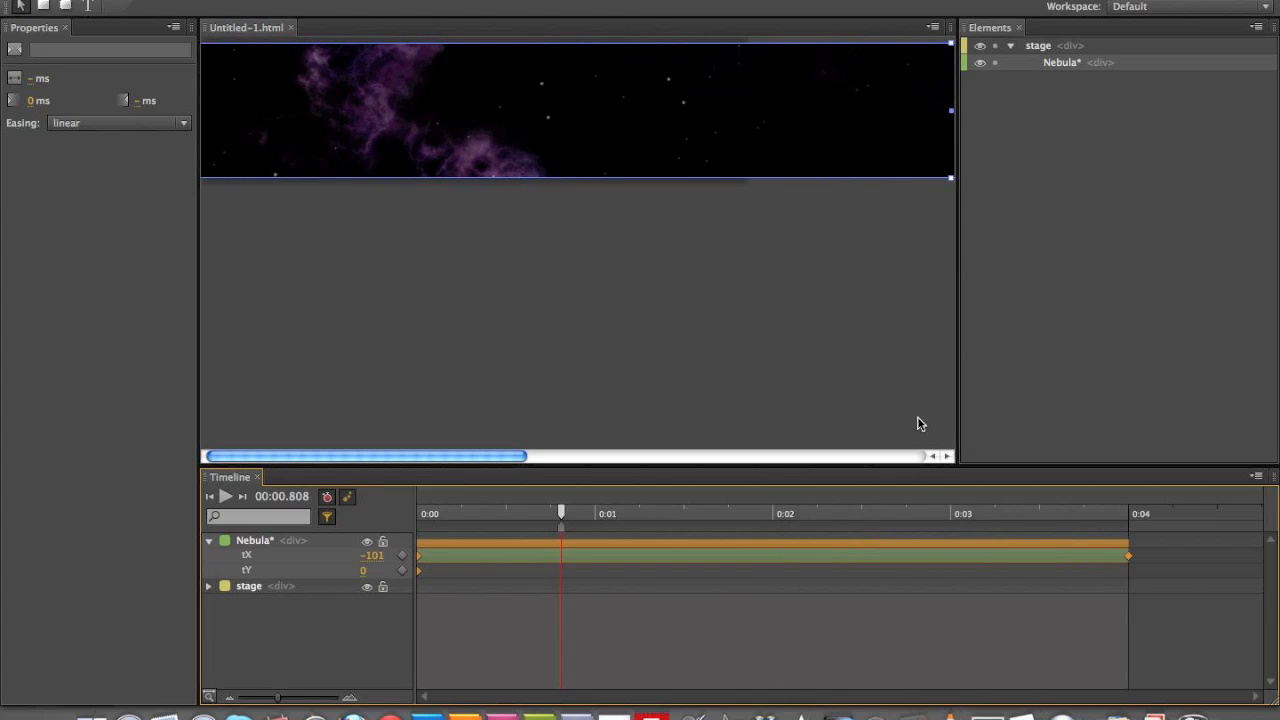
{"action": "key", "text": "space"}
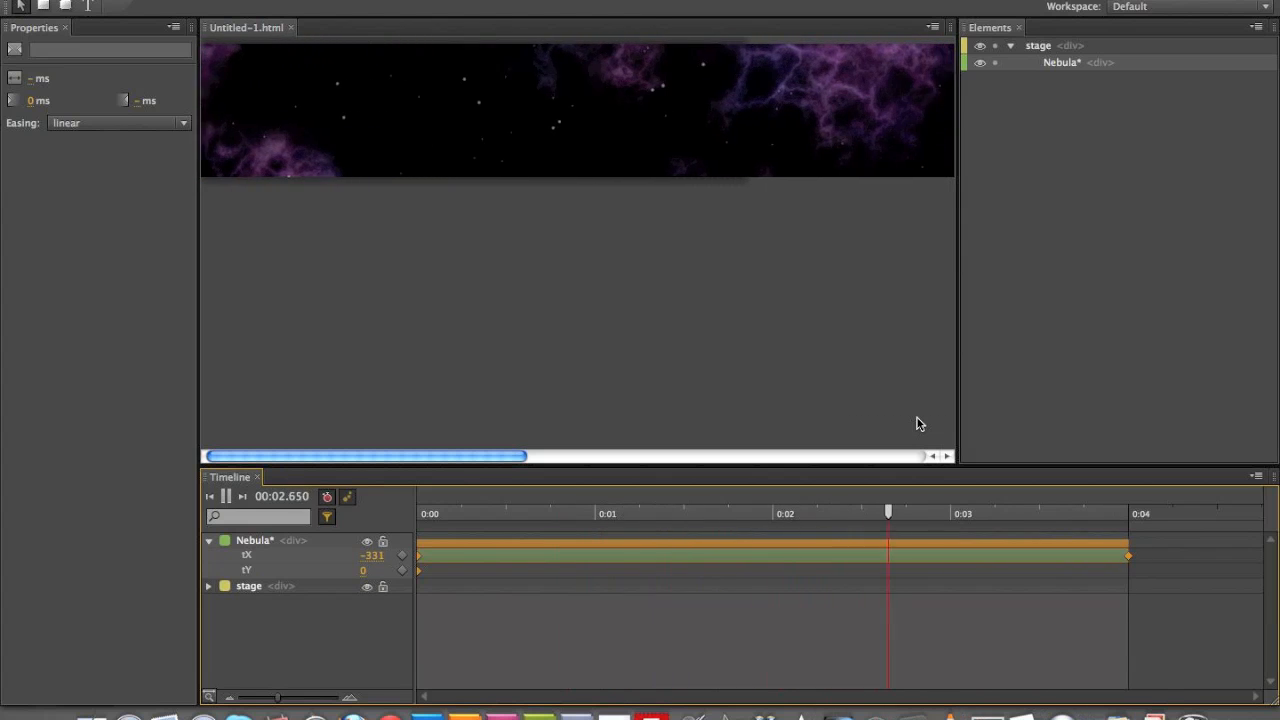
{"action": "key", "text": "space"}
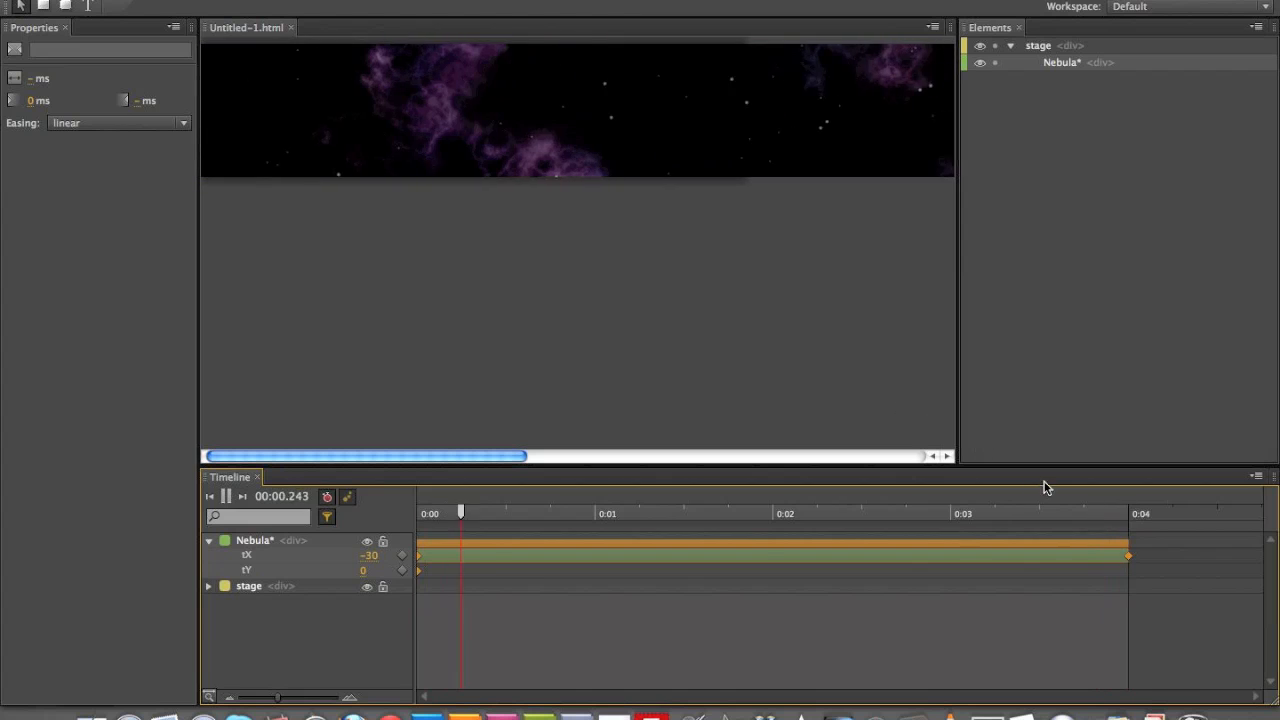
{"action": "key", "text": "space"}
Step: Set the Nebula image's X position to -250 px at the 0:04 keyframe
{"action": "left_click", "coordinate": [1130, 558]}
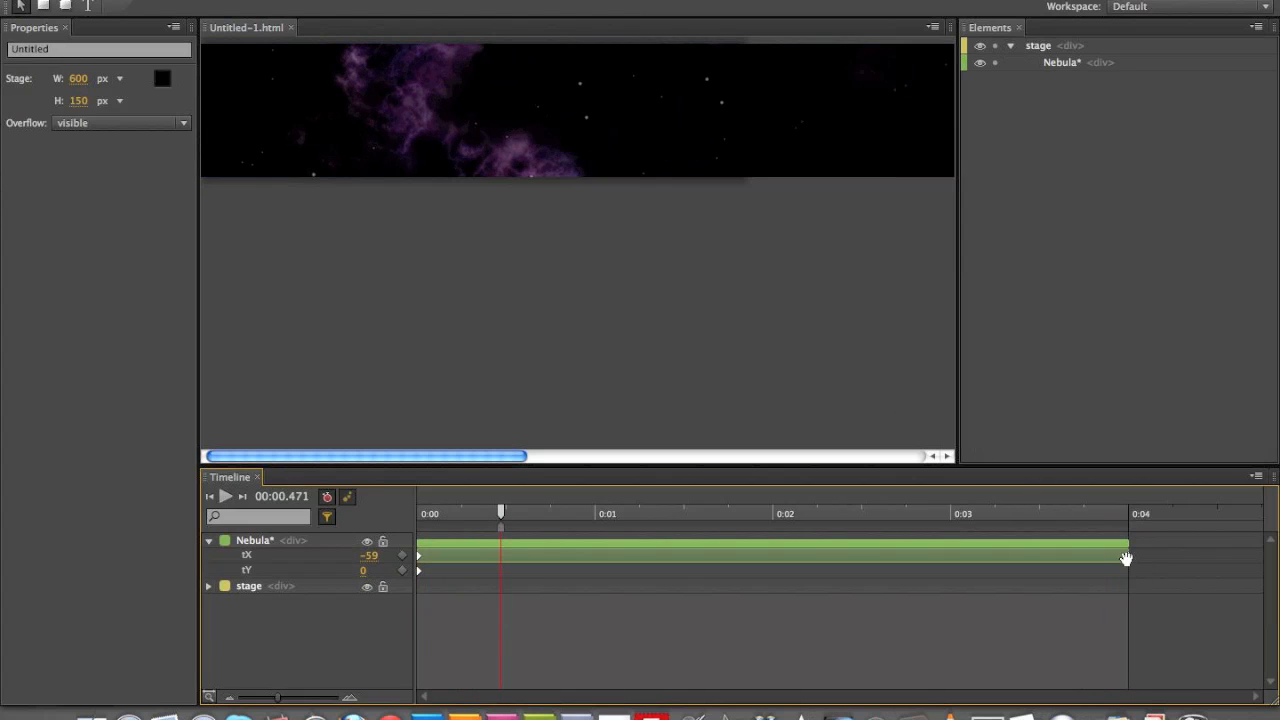
{"action": "left_click", "coordinate": [473, 141]}
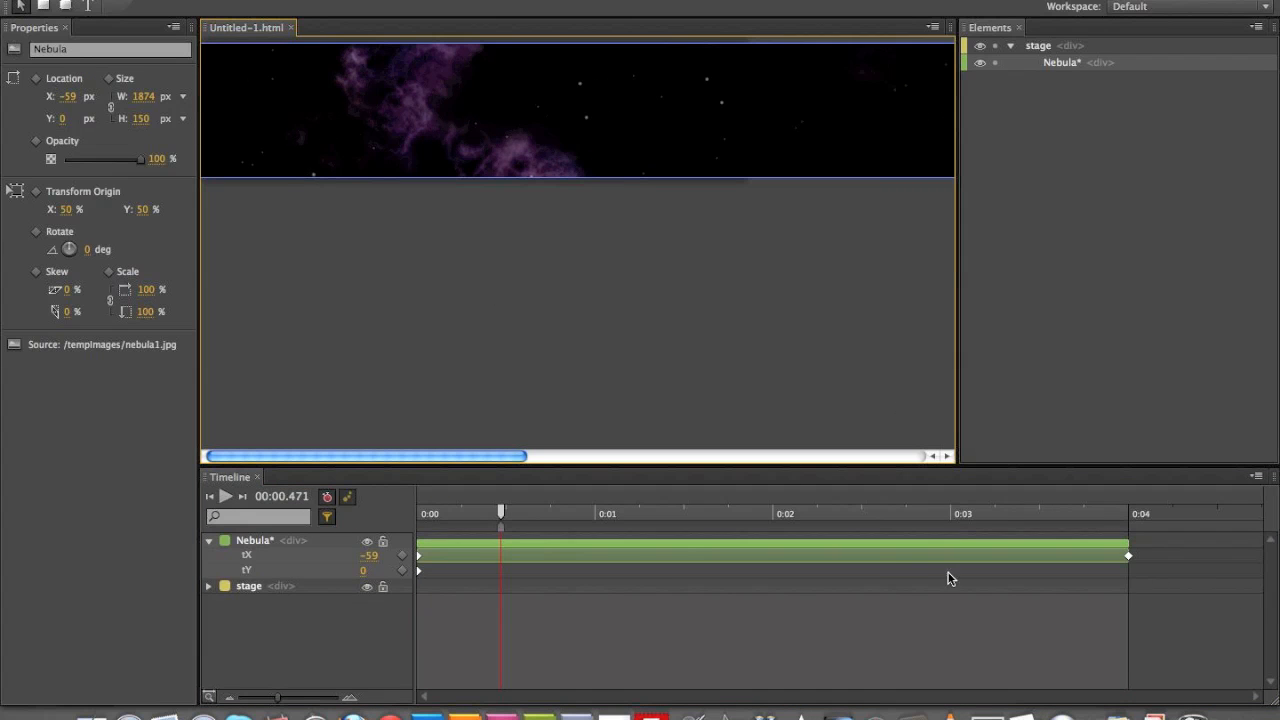
{"action": "left_click_drag", "start_coordinate": [500, 513], "coordinate": [1136, 544]}
{"action": "left_click", "coordinate": [1128, 551]}
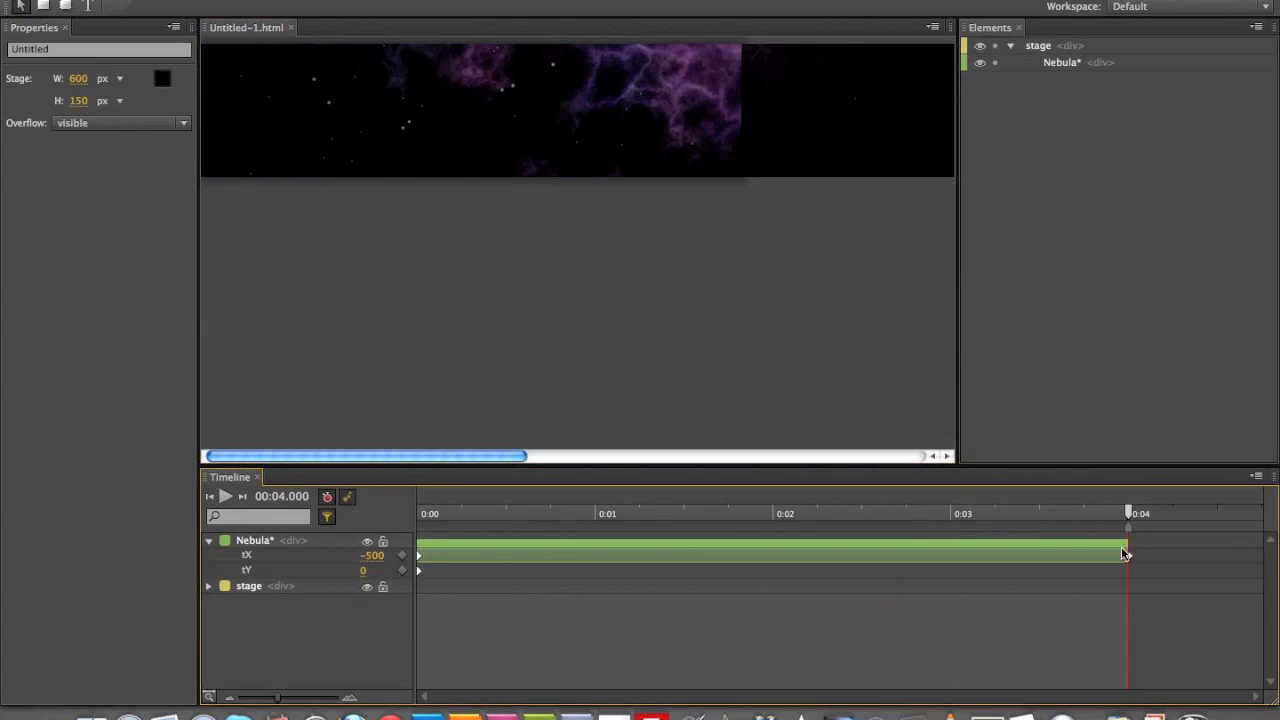
{"action": "left_click", "coordinate": [580, 85]}
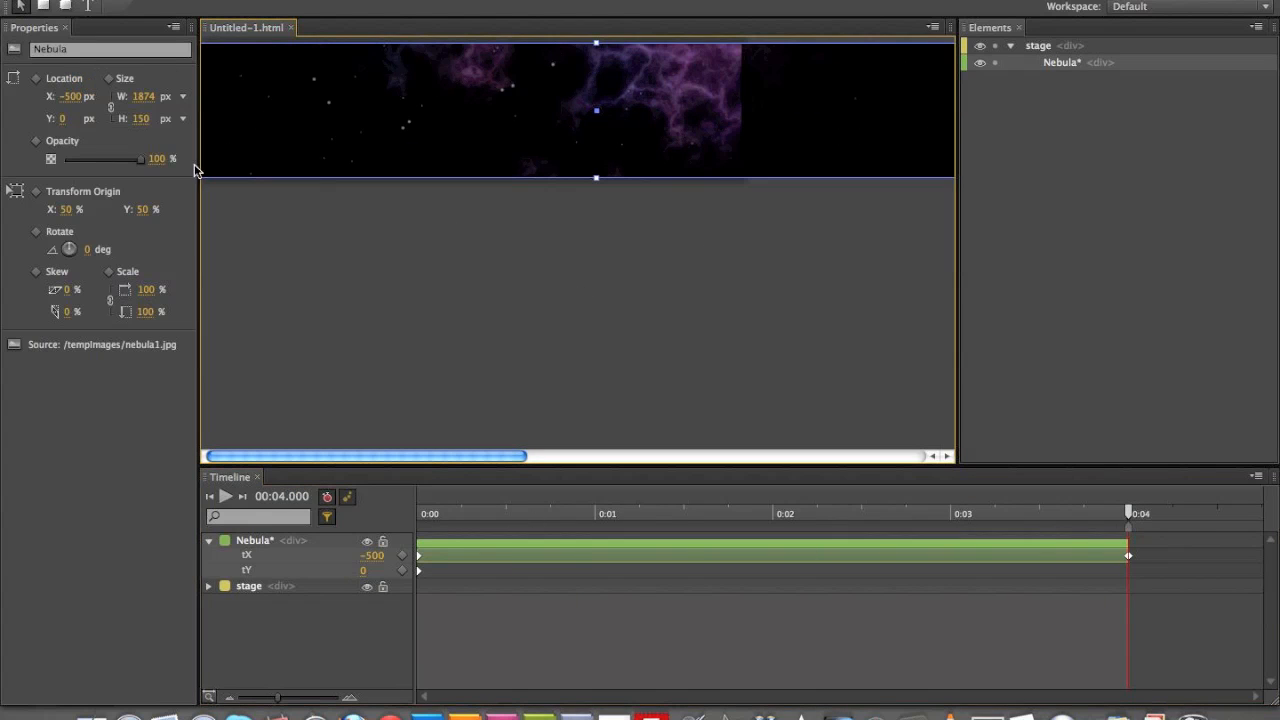
{"action": "left_click_drag", "start_coordinate": [72, 103], "coordinate": [71, 103]}
{"action": "left_click", "coordinate": [71, 103]}
{"action": "type", "text": "-250"}
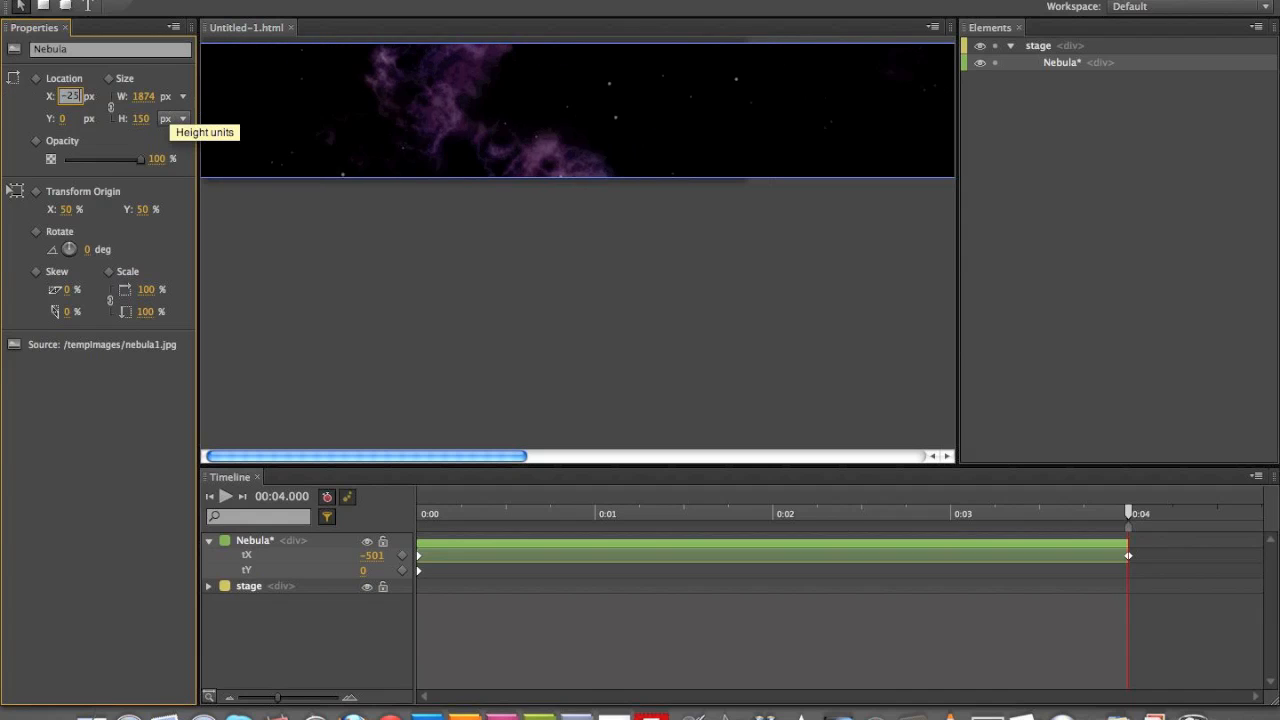
{"action": "key", "text": "Return"}
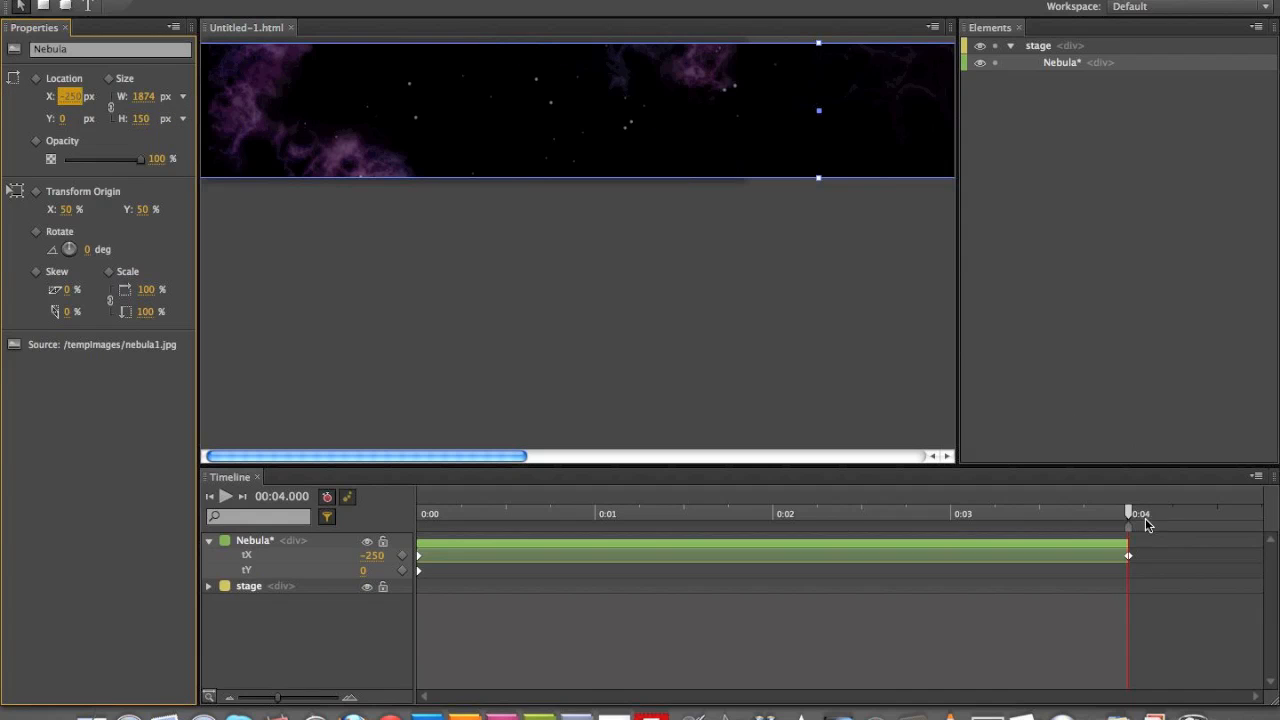
Step: Play the Nebula slide from 0:00 to check its speed
{"action": "left_click_drag", "start_coordinate": [1127, 511], "coordinate": [379, 511]}
{"action": "key", "text": "space"}
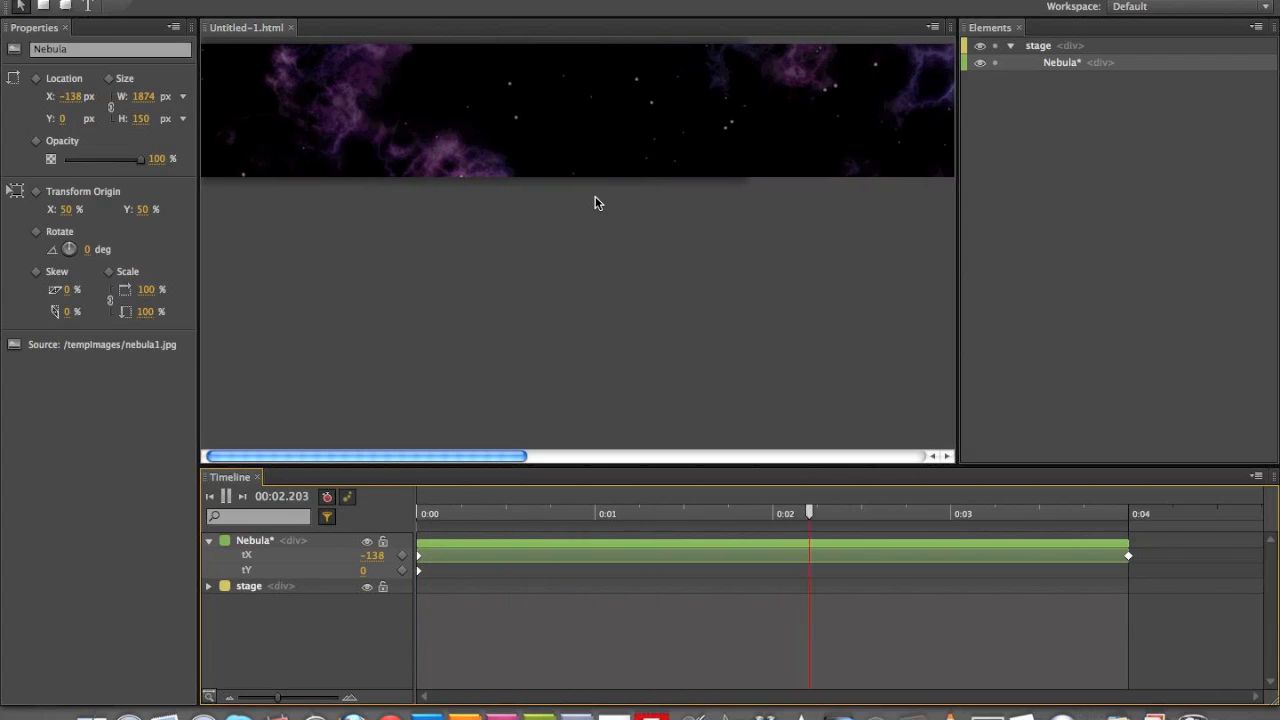
{"action": "left_click", "coordinate": [595, 203]}
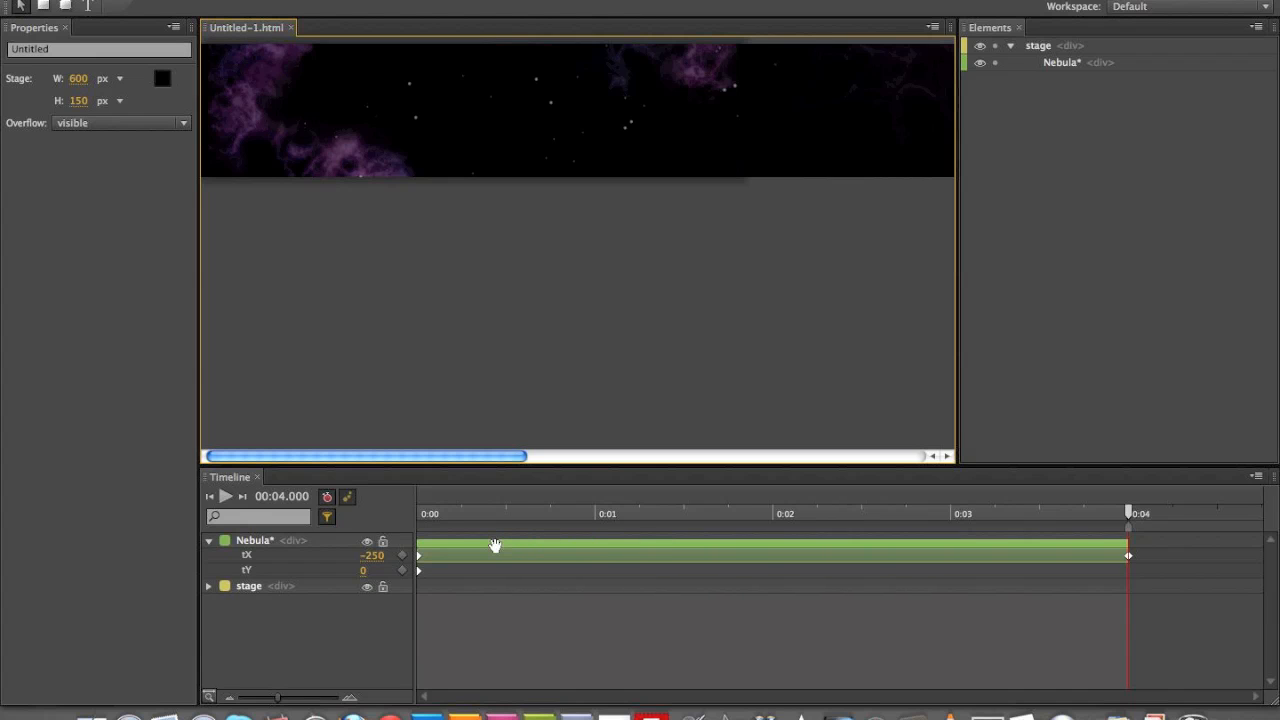
Step: Shift the whole Nebula animation to start at 0:02 and end at 0:06
{"action": "left_click_drag", "start_coordinate": [495, 545], "coordinate": [855, 544]}
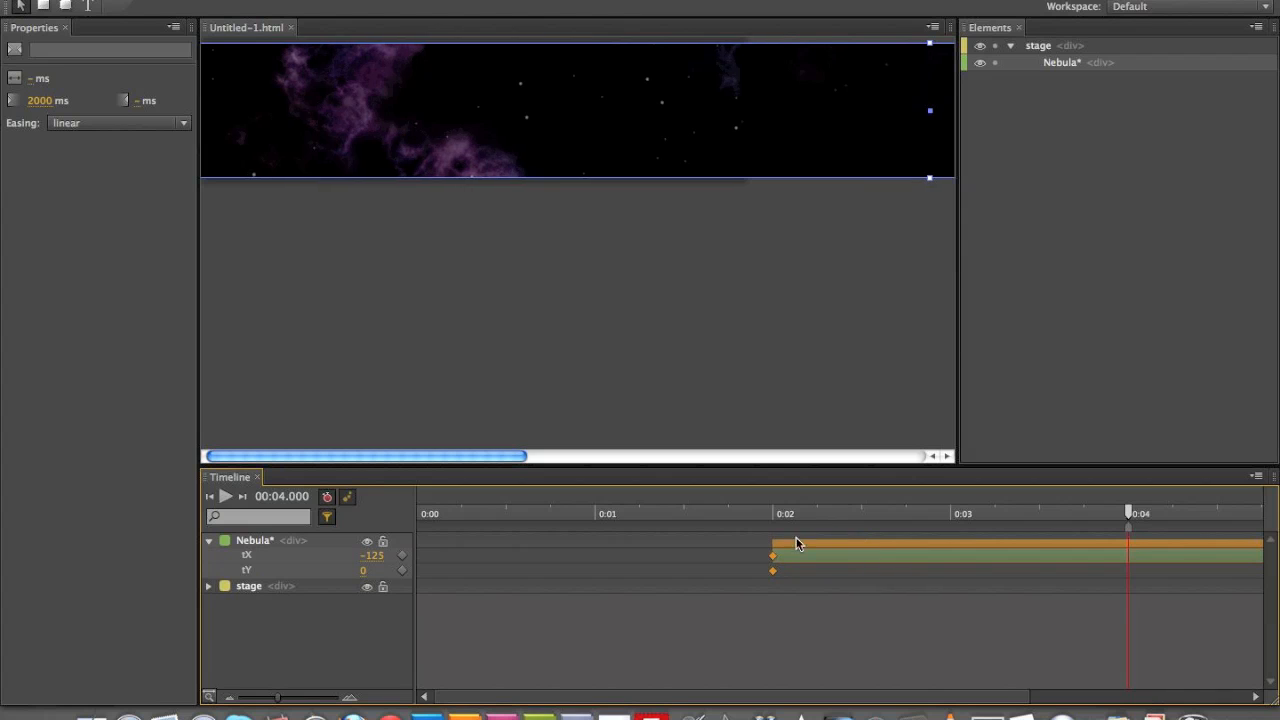
{"action": "left_click_drag", "start_coordinate": [278, 700], "coordinate": [271, 702]}
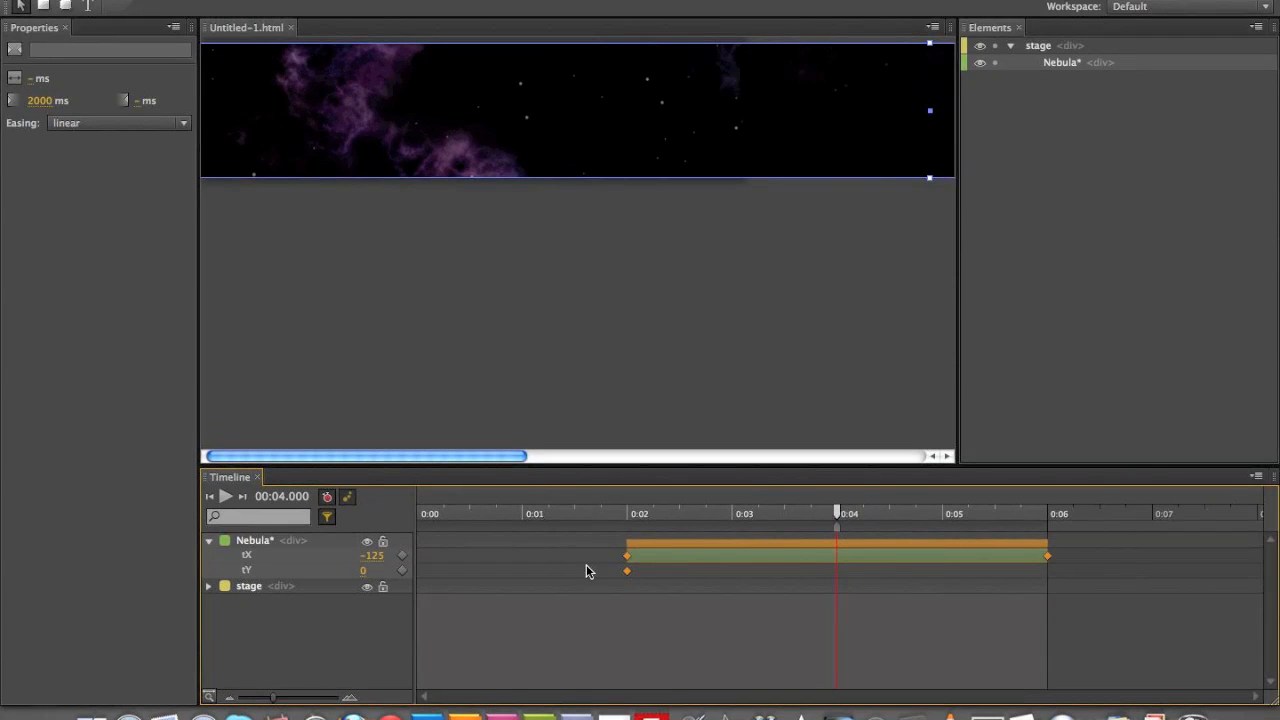
Step: Fade in the Nebula image with opacity keyframes of 0% at 0:00 and 100% at 0:02, and play the result
{"action": "left_click_drag", "start_coordinate": [839, 514], "coordinate": [329, 503]}
{"action": "left_click", "coordinate": [303, 82]}
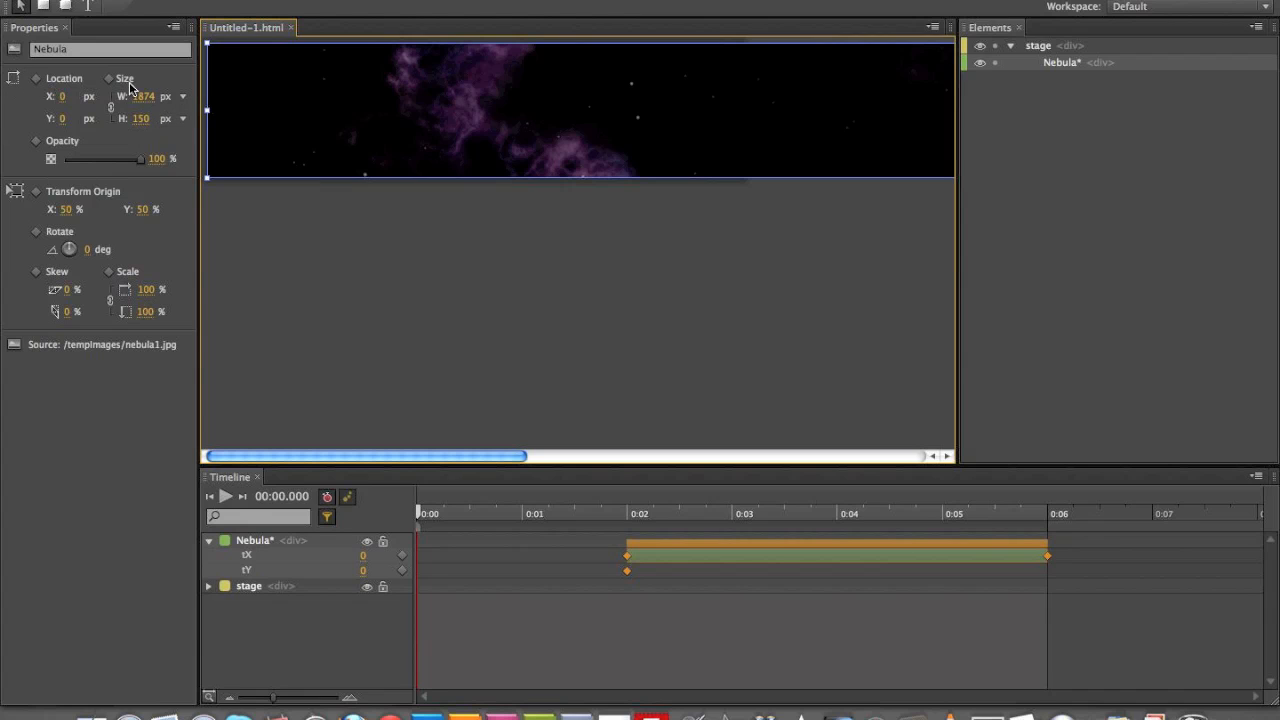
{"action": "left_click", "coordinate": [37, 142]}
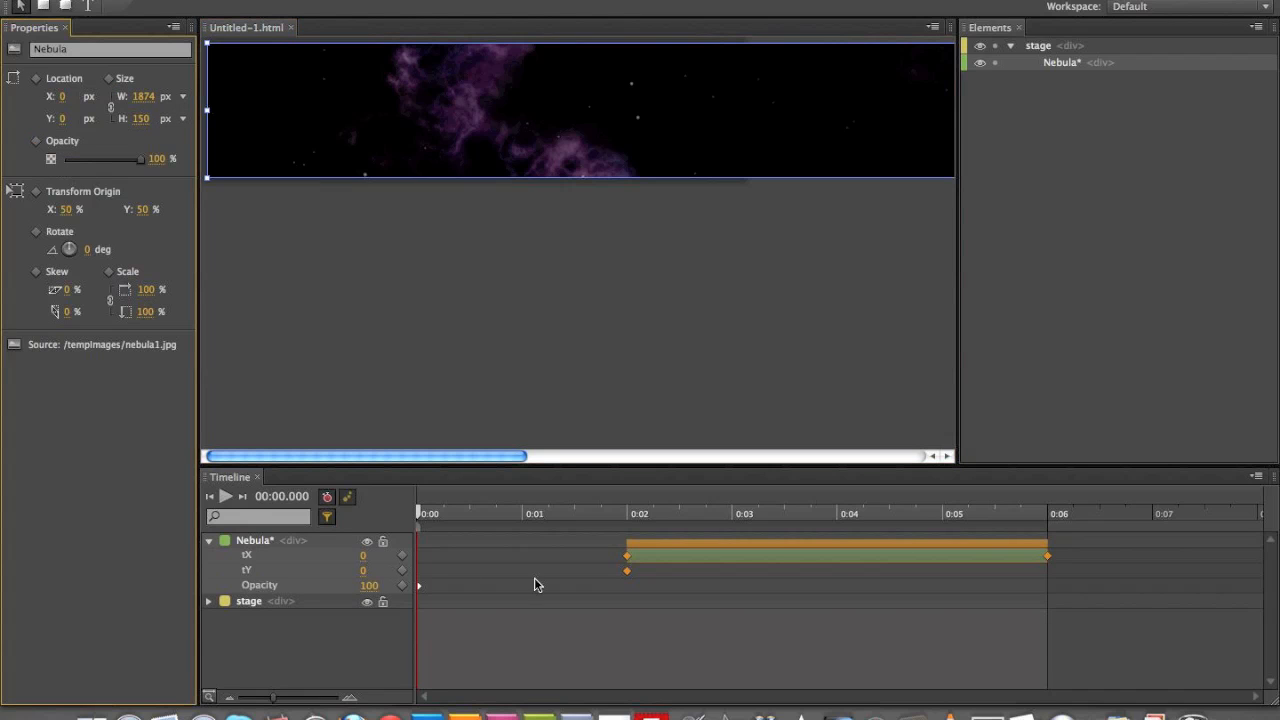
{"action": "left_click_drag", "start_coordinate": [418, 513], "coordinate": [628, 513]}
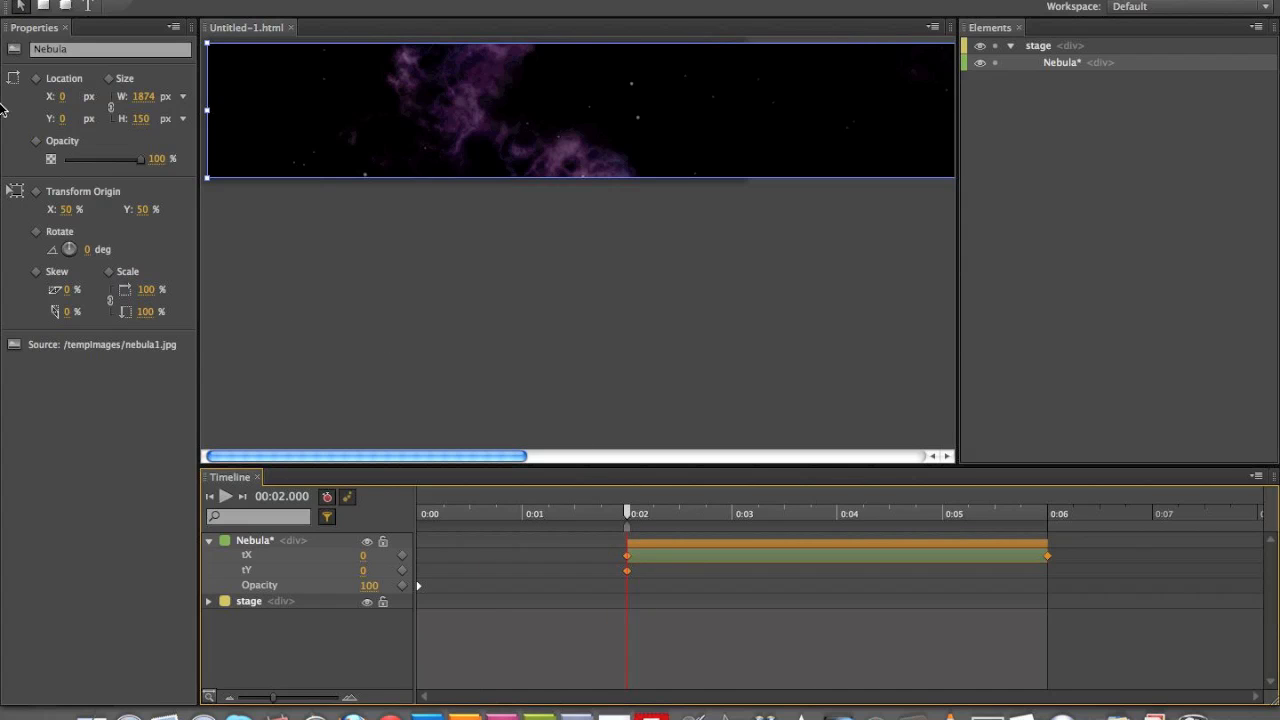
{"action": "left_click", "coordinate": [36, 142]}
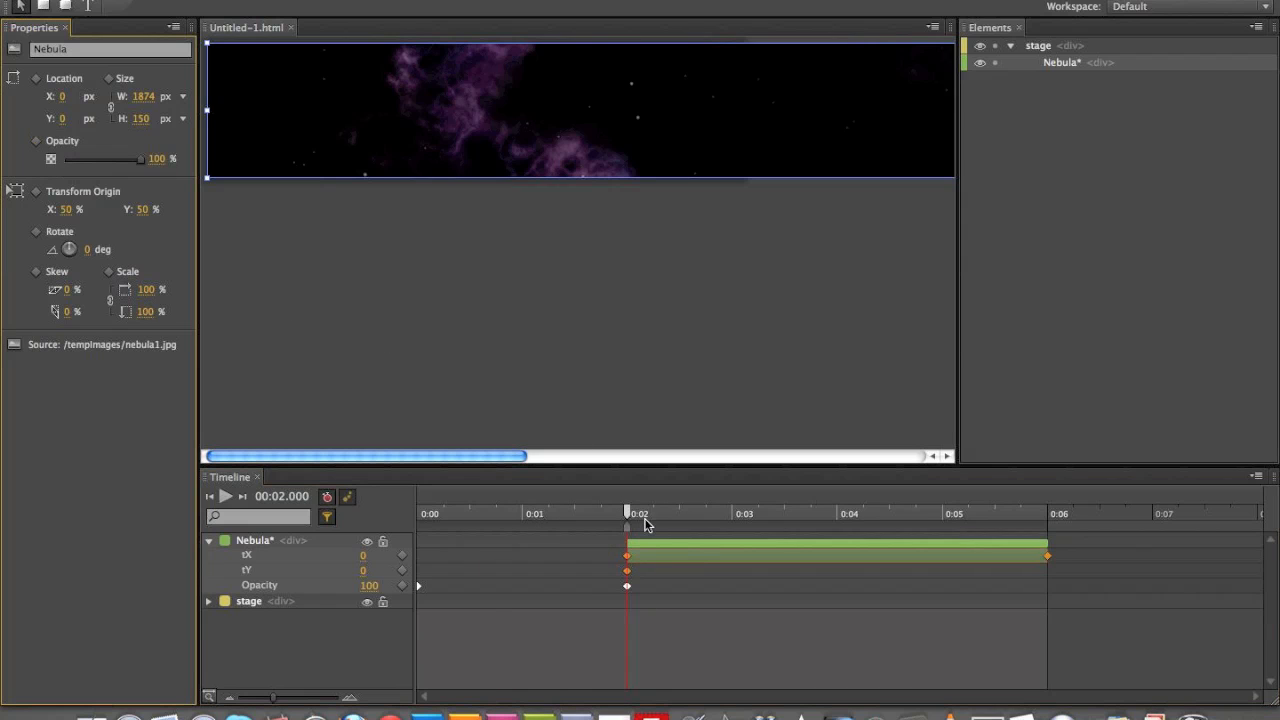
{"action": "left_click_drag", "start_coordinate": [628, 515], "coordinate": [409, 517]}
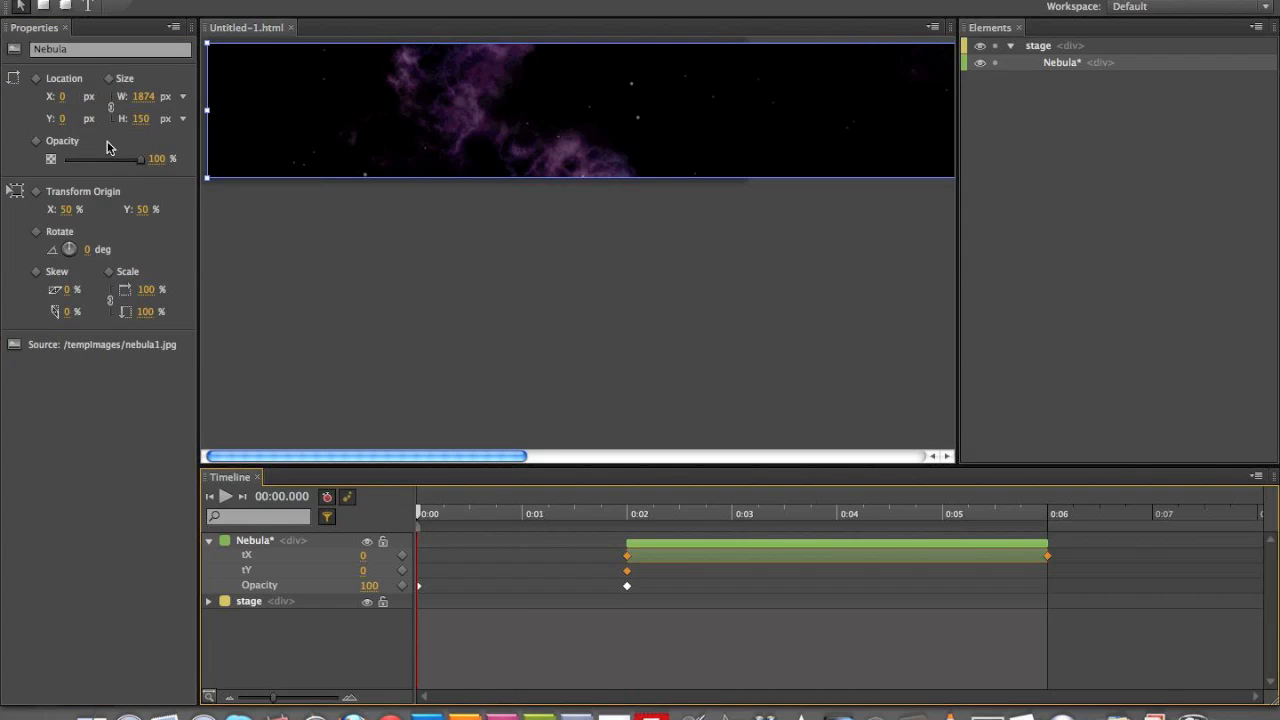
{"action": "left_click_drag", "start_coordinate": [140, 165], "coordinate": [50, 165]}
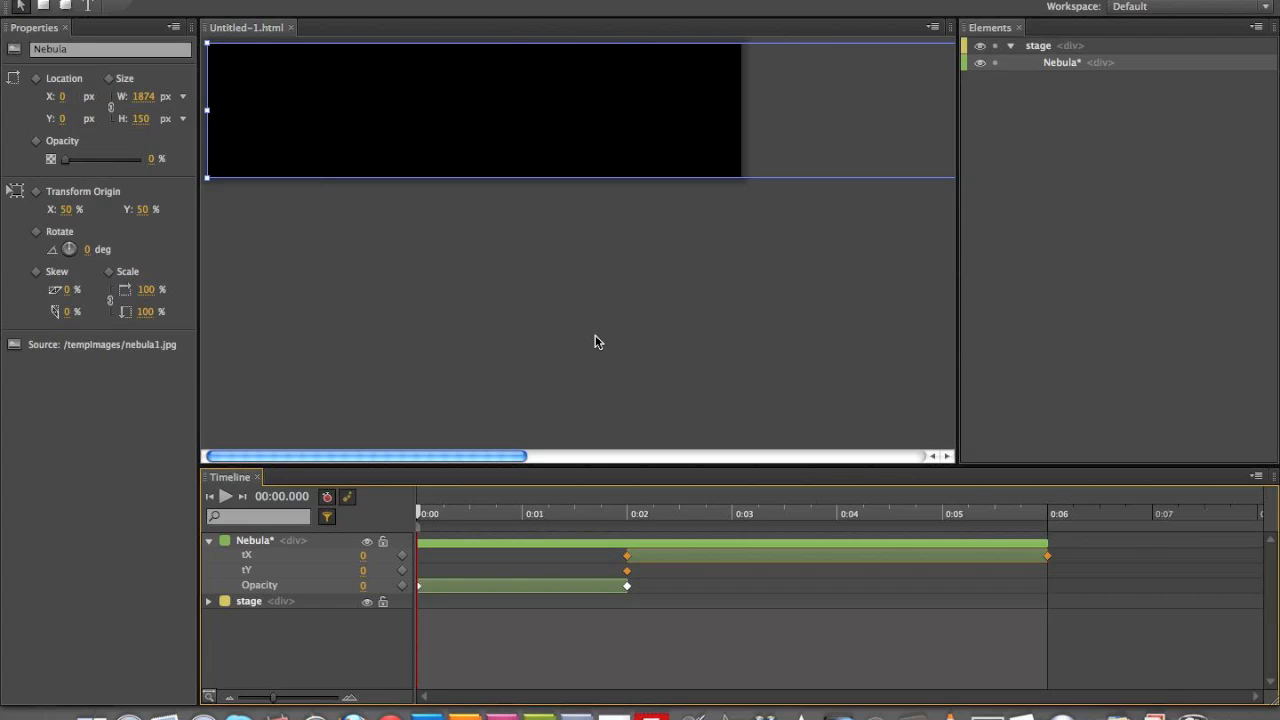
{"action": "key", "text": "space"}
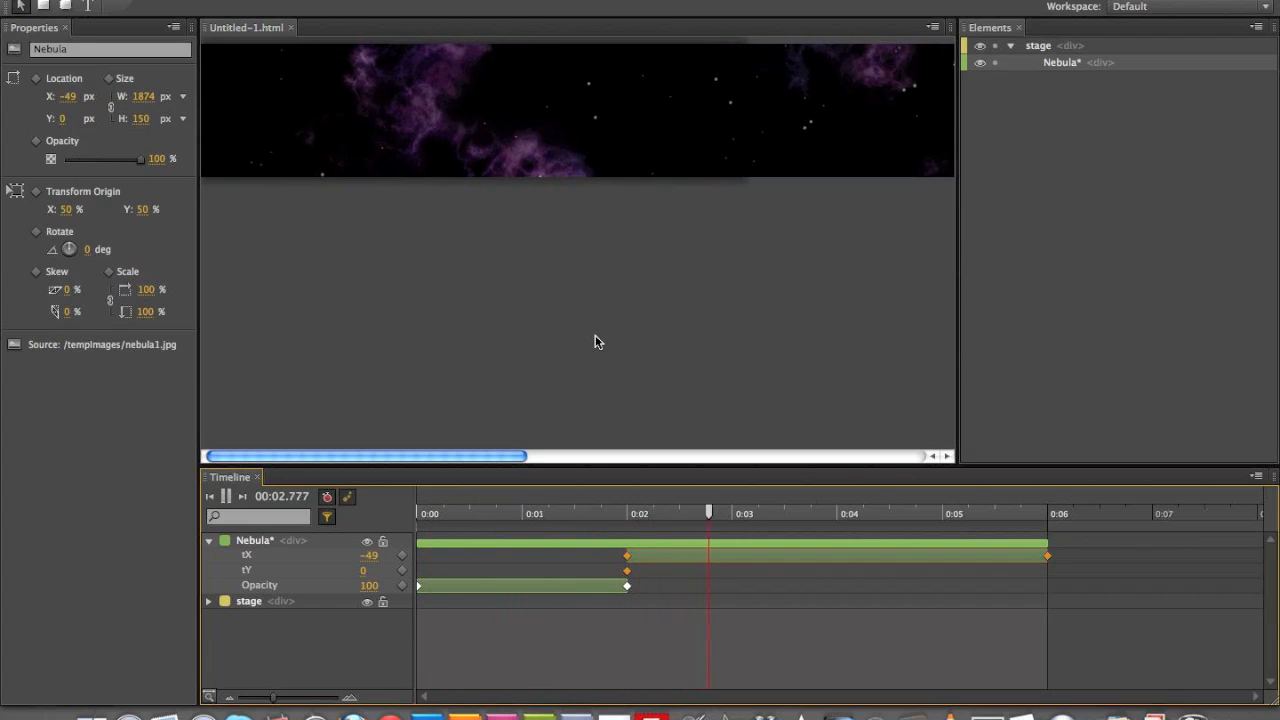
{"action": "key", "text": "space"}
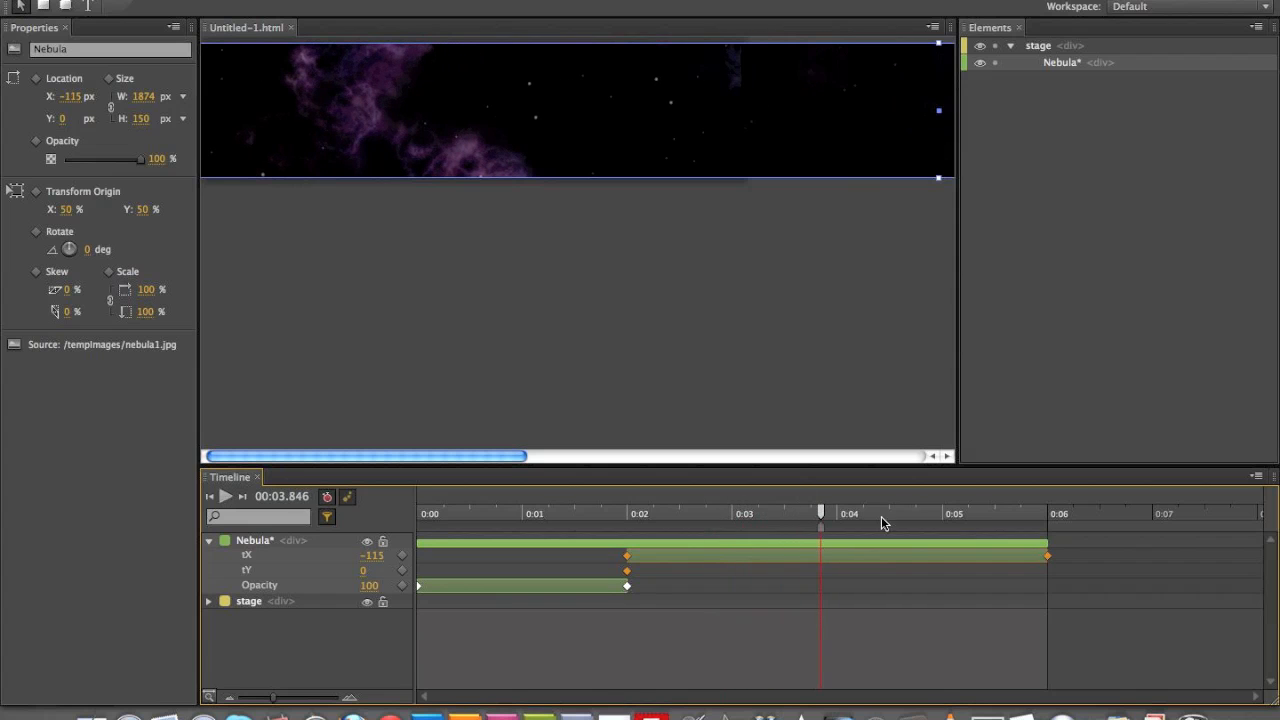
Step: Stretch the start of the Nebula location animation back to 0:00, keeping its end at 0:06, and preview it together with the fade
{"action": "left_click_drag", "start_coordinate": [822, 519], "coordinate": [414, 512]}
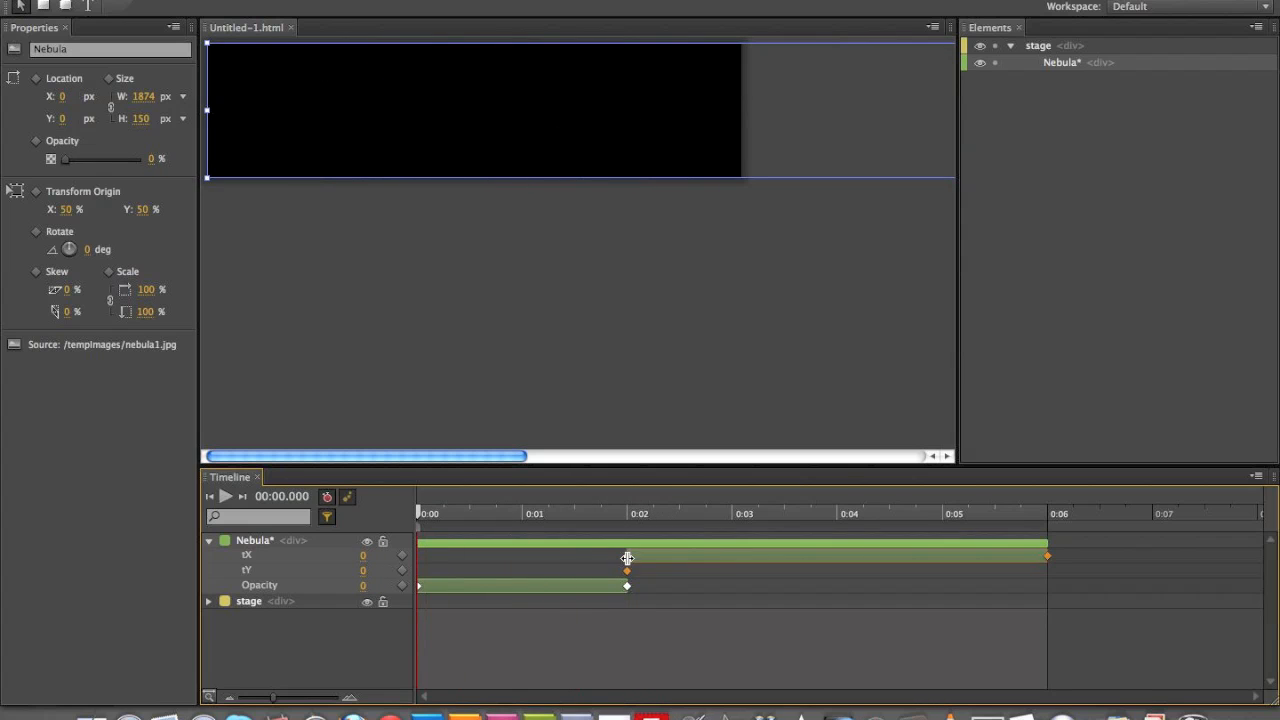
{"action": "left_click_drag", "start_coordinate": [628, 557], "coordinate": [410, 556]}
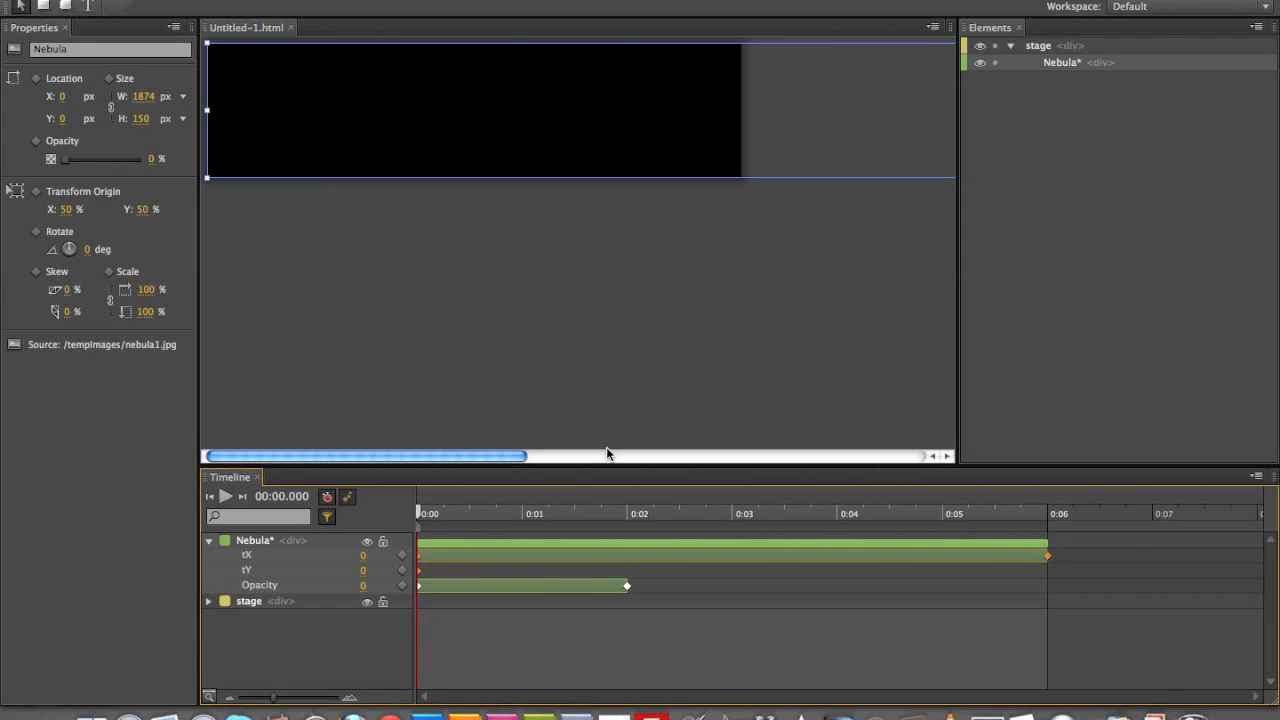
{"action": "key", "text": "space"}
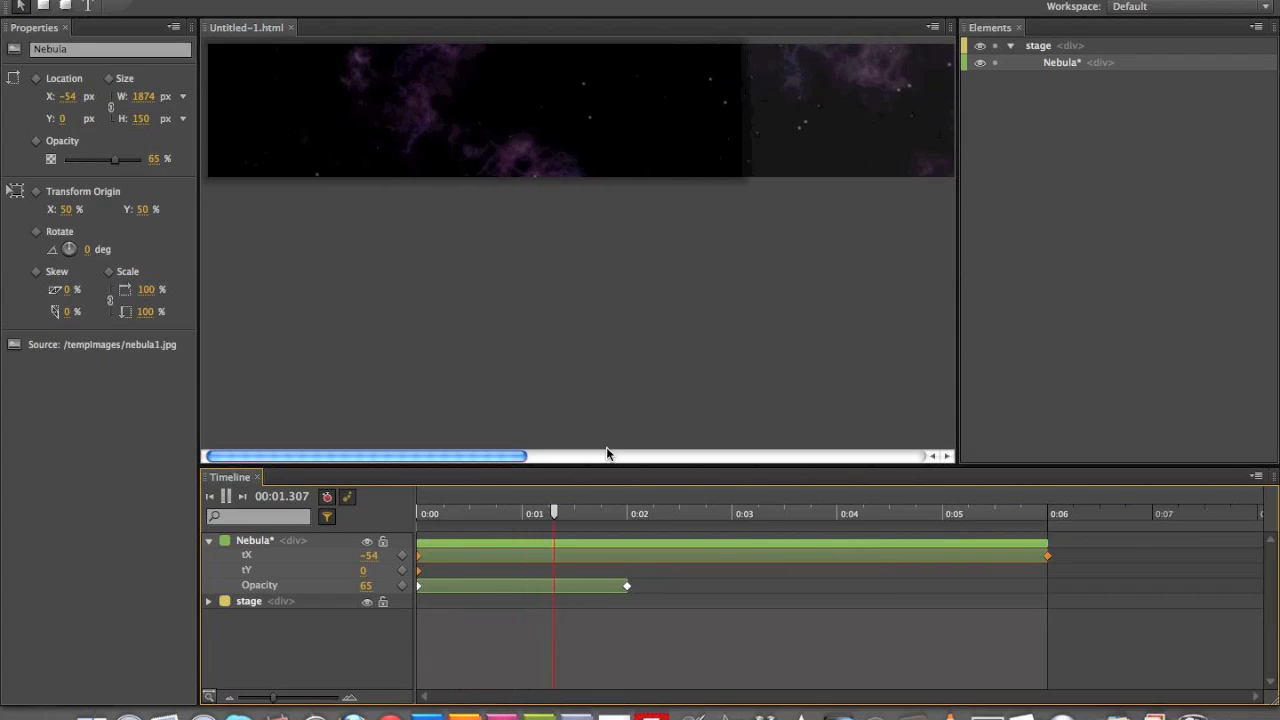
{"action": "left_click", "coordinate": [657, 381]}
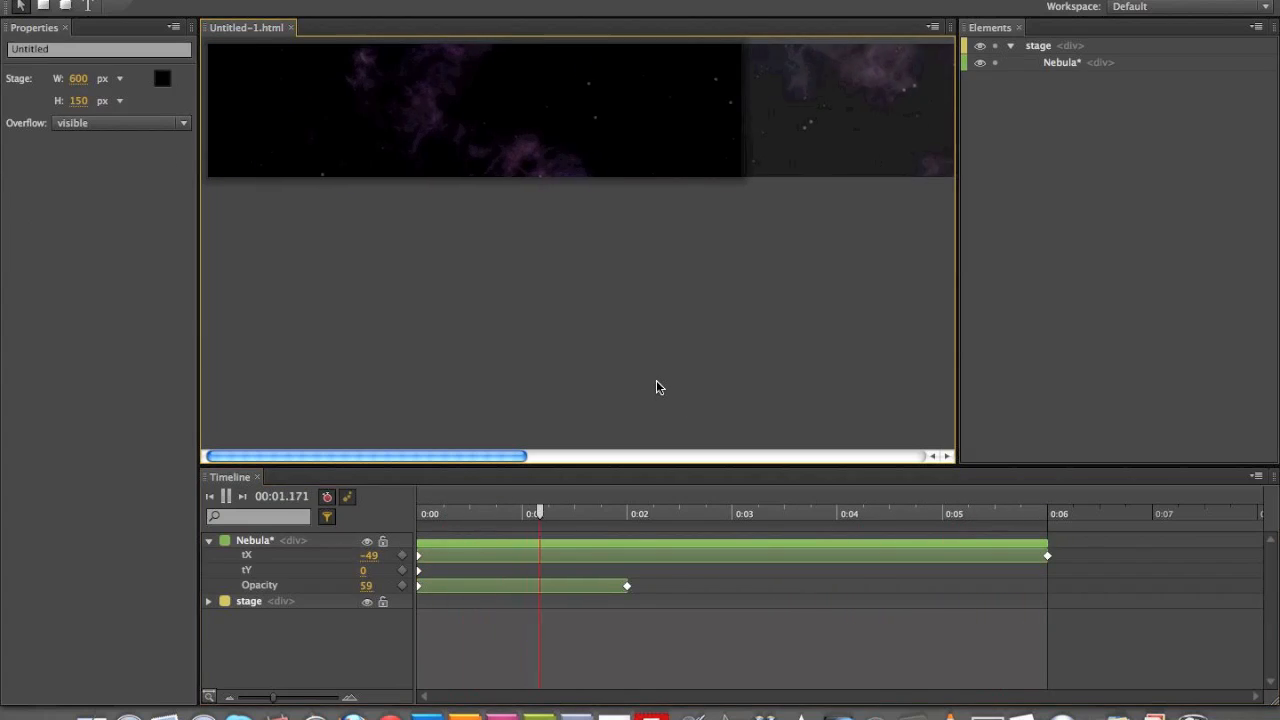
{"action": "key", "text": "space"}
{"action": "key", "text": "Home"}
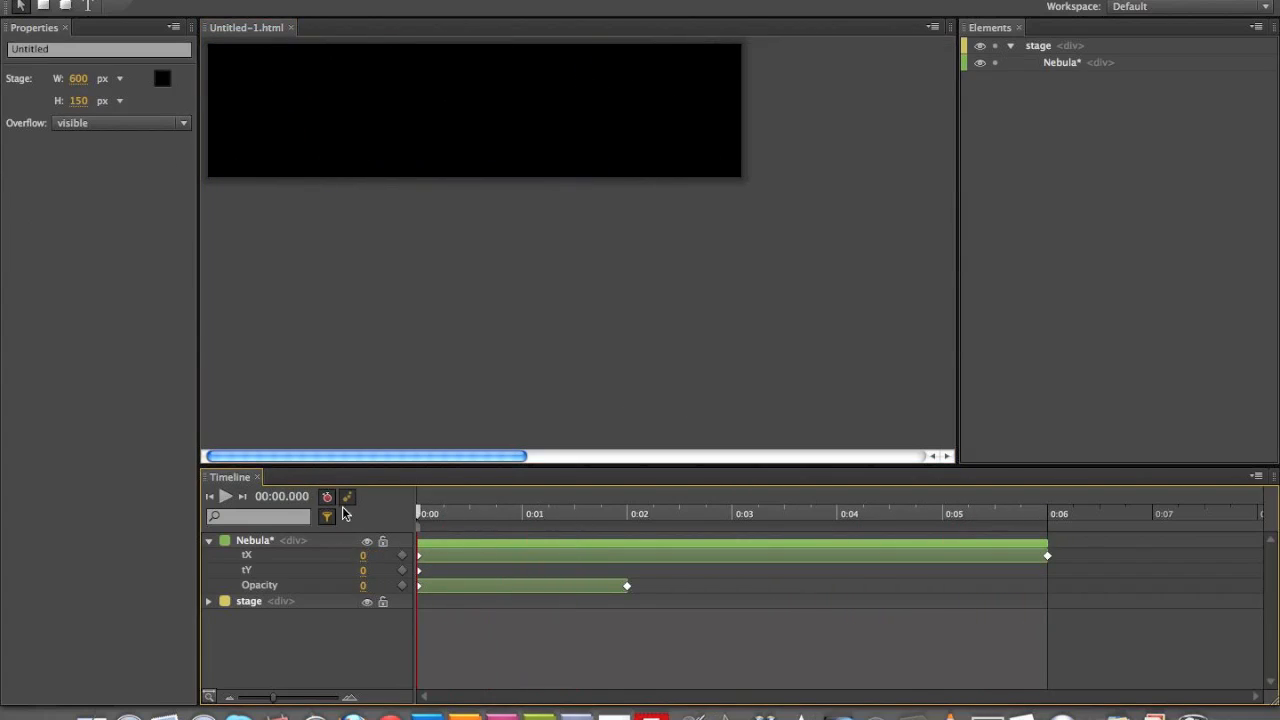
Step: Import logo.png from the assets folder and place it near the stage's lower-right corner at X 329 px, Y 93 px
{"action": "left_click", "coordinate": [392, 325]}
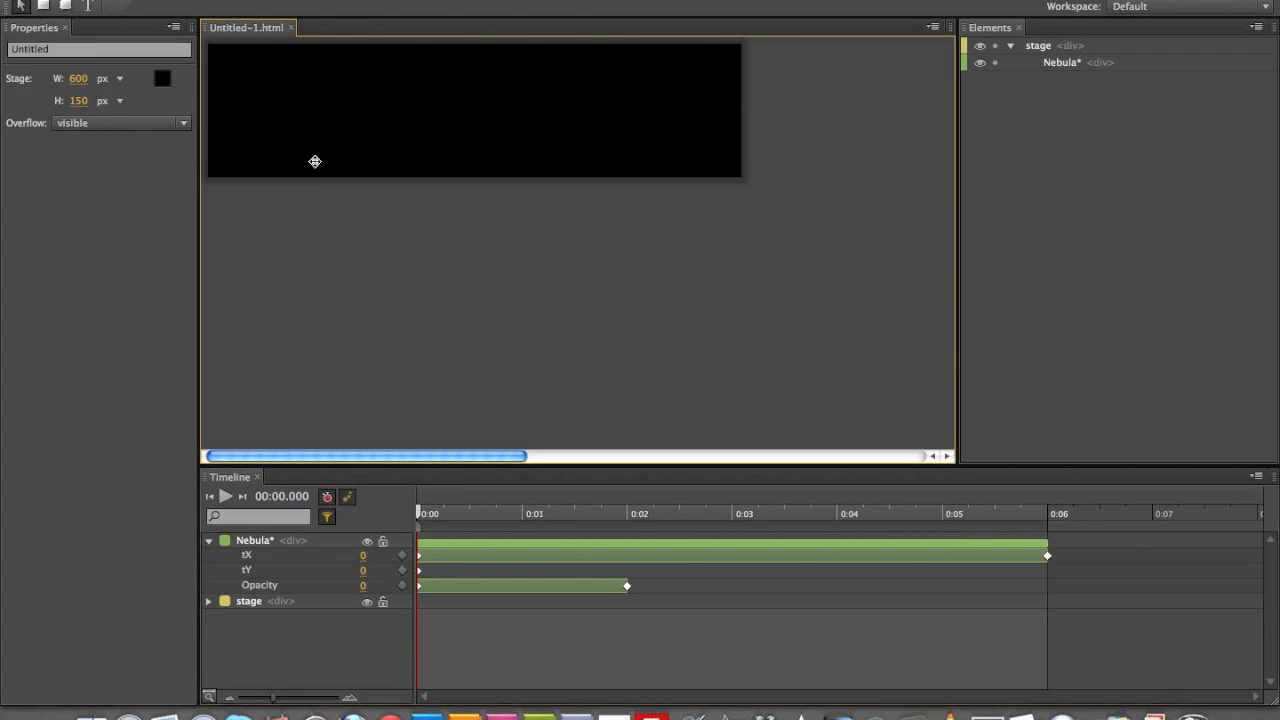
{"action": "left_click", "coordinate": [103, 0]}
{"action": "left_click", "coordinate": [140, 158]}
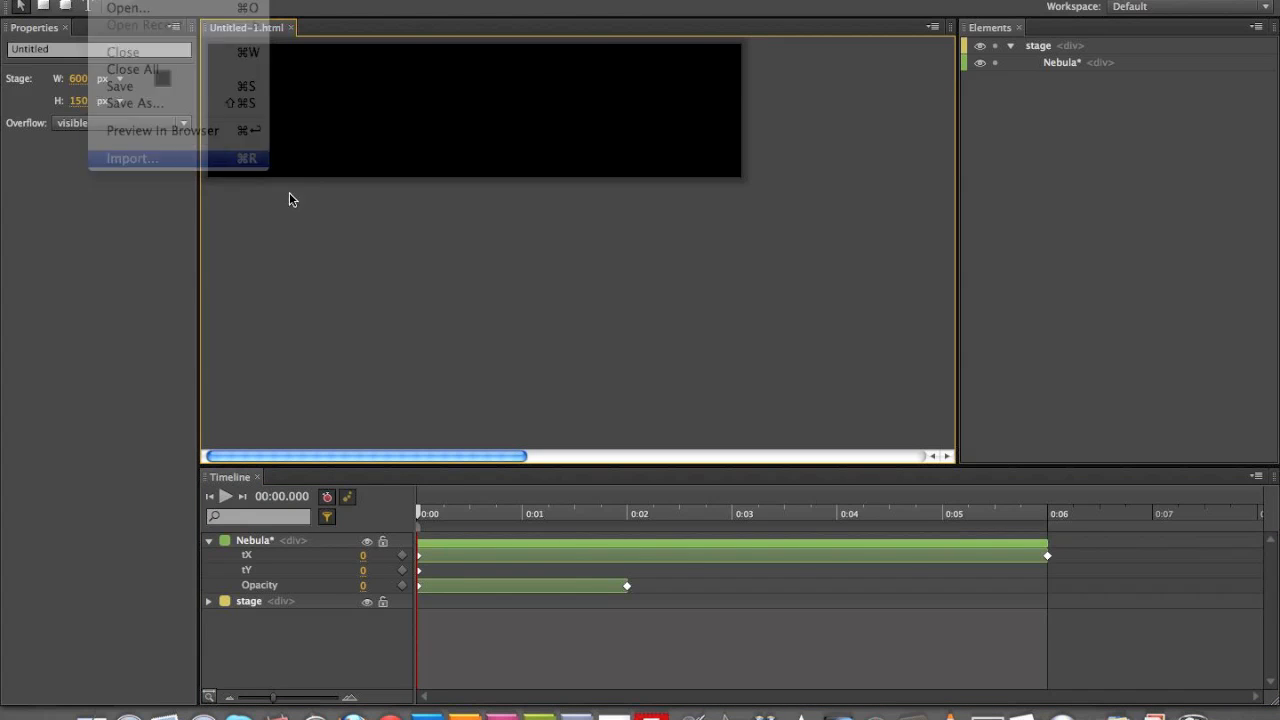
{"action": "left_click", "coordinate": [589, 152]}
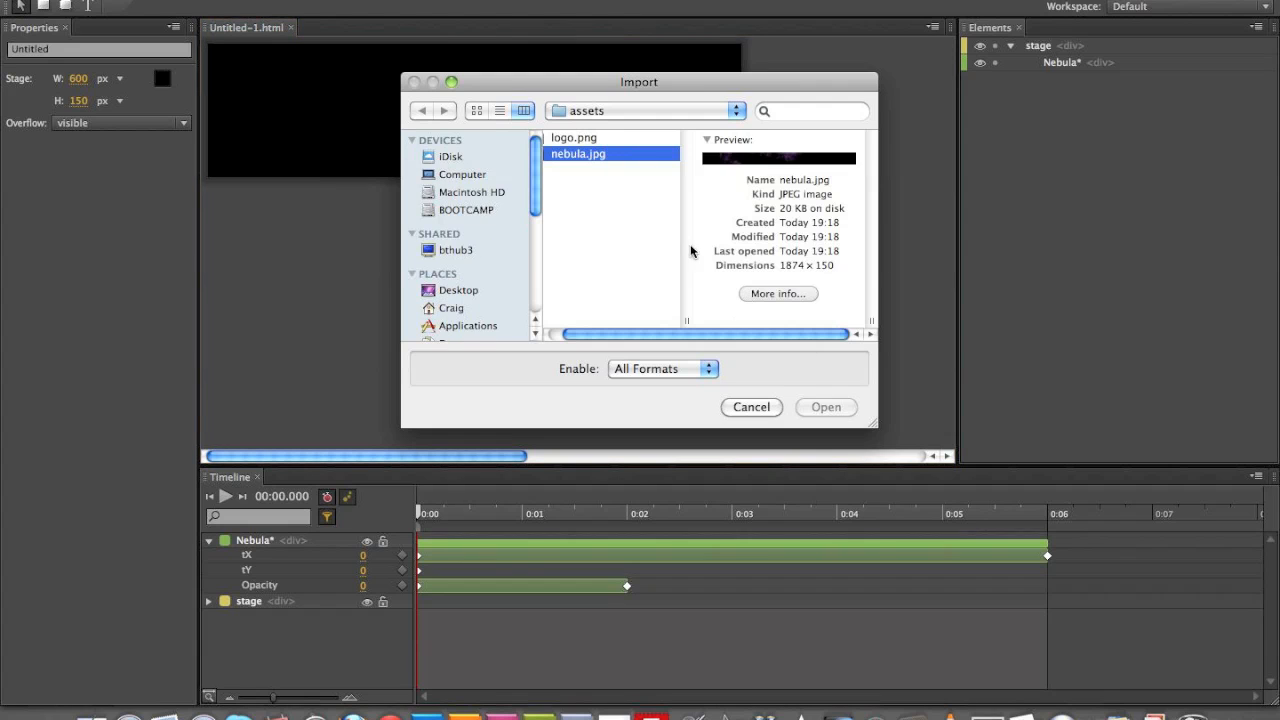
{"action": "left_click", "coordinate": [590, 140]}
{"action": "left_click", "coordinate": [826, 407]}
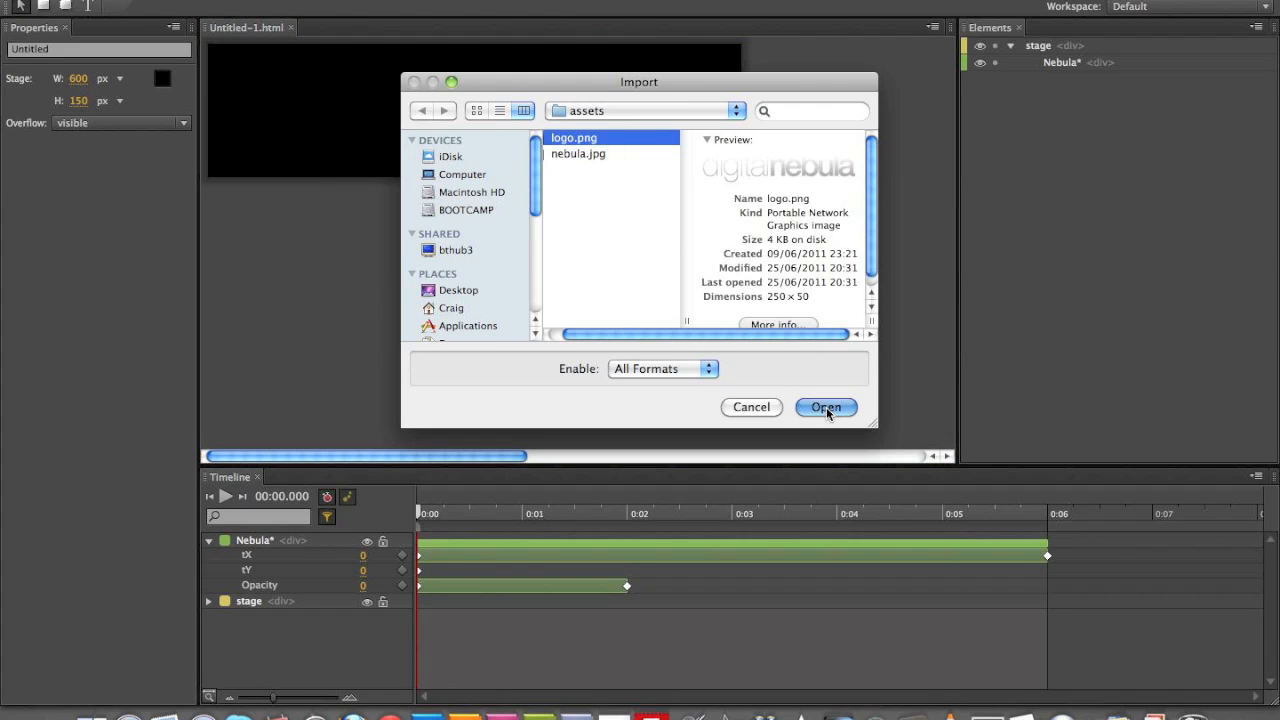
{"action": "left_click_drag", "start_coordinate": [356, 72], "coordinate": [657, 147]}
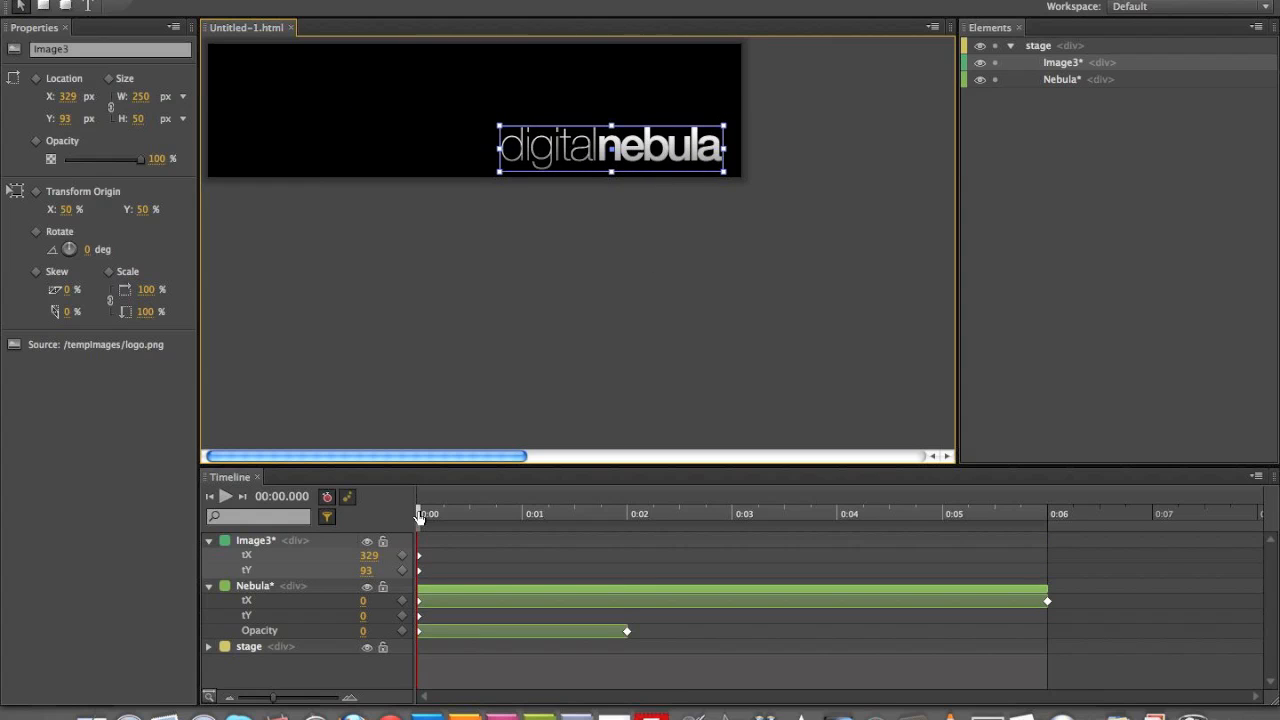
Step: Set the logo image's opacity to 0% at 0:00 and hold it with another 0% opacity keyframe at 0:04
{"action": "left_click_drag", "start_coordinate": [420, 515], "coordinate": [830, 524]}
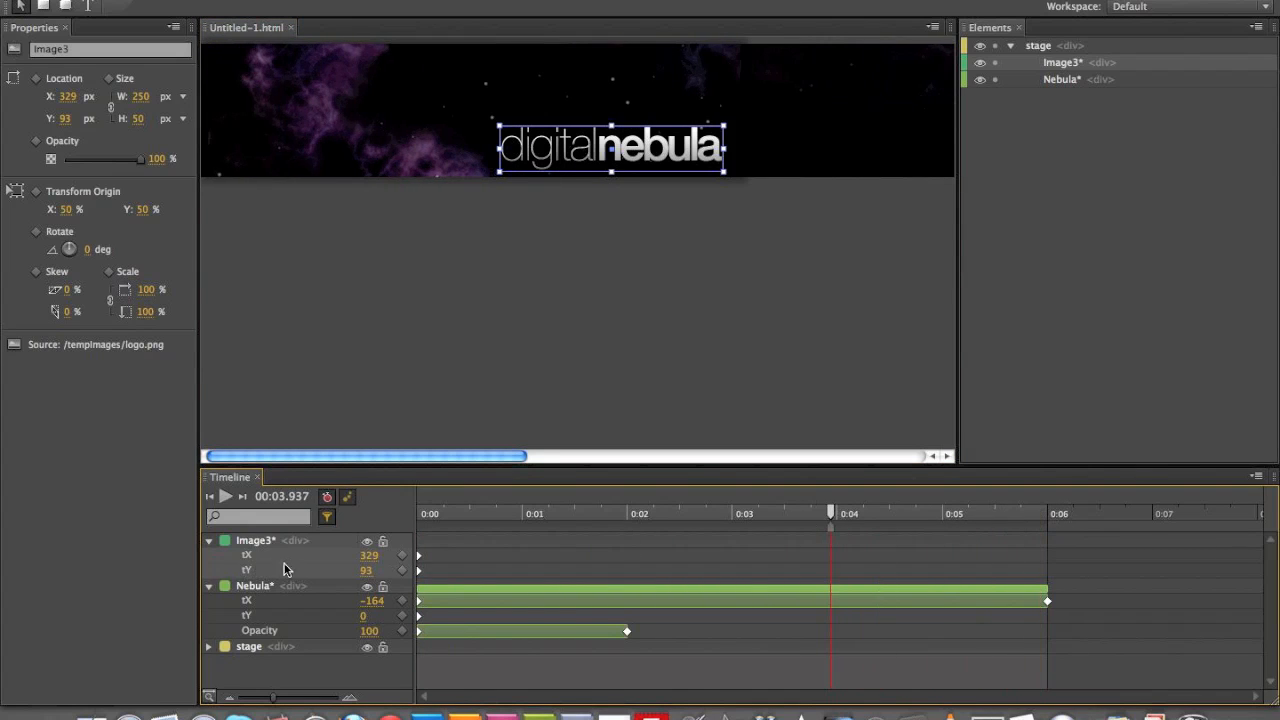
{"action": "left_click_drag", "start_coordinate": [831, 514], "coordinate": [412, 526]}
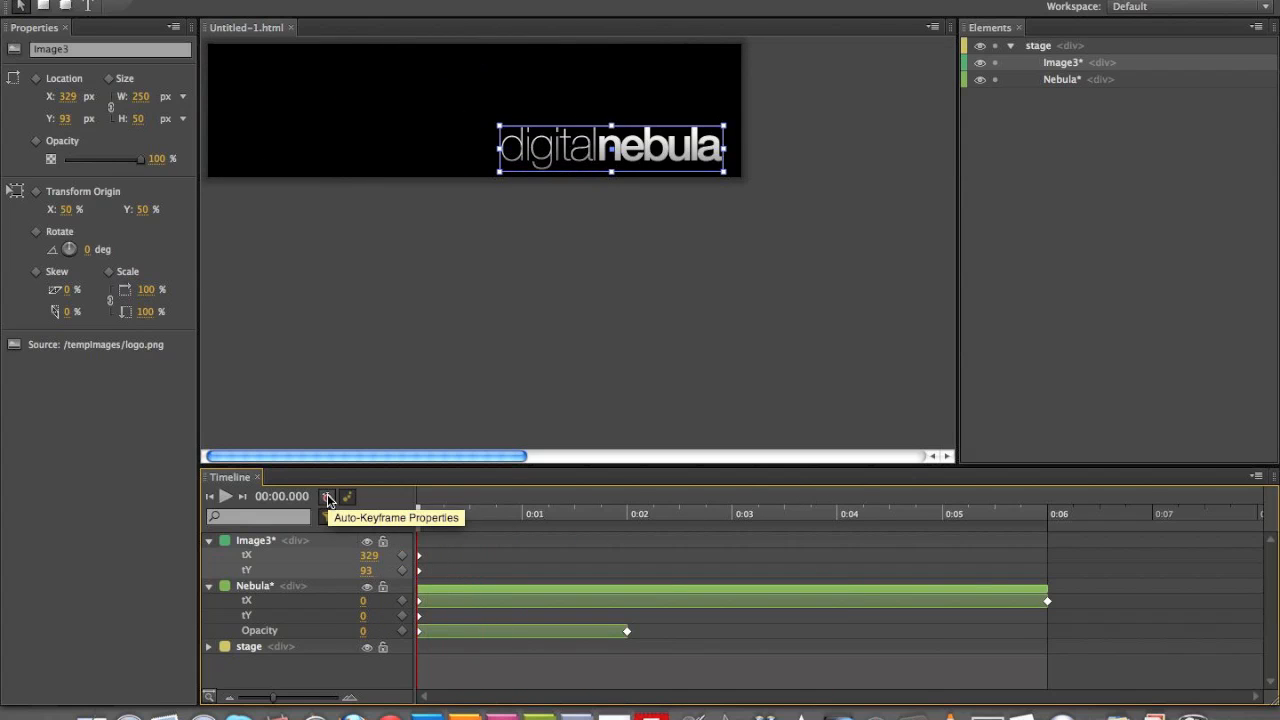
{"action": "mouse_move", "coordinate": [419, 515]}
{"action": "left_mouse_down"}
{"action": "mouse_move", "coordinate": [508, 515]}
{"action": "mouse_move", "coordinate": [419, 515]}
{"action": "left_mouse_up"}
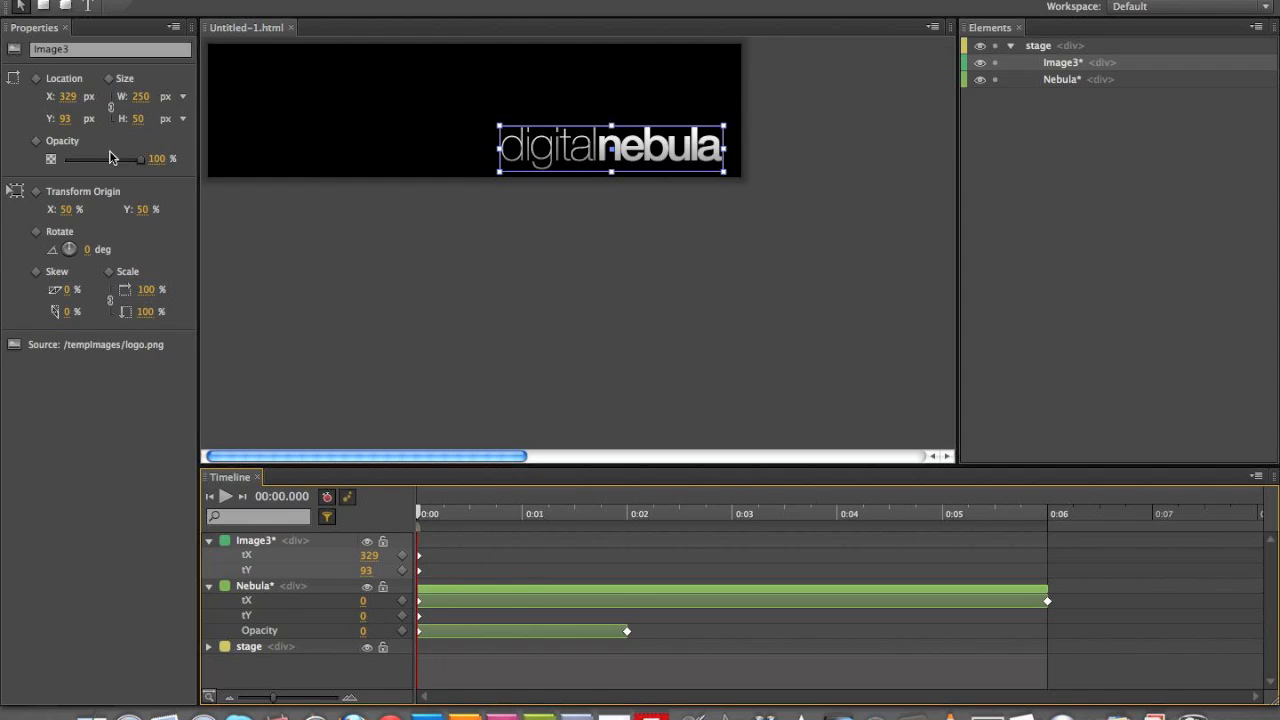
{"action": "left_click_drag", "start_coordinate": [137, 160], "coordinate": [62, 160]}
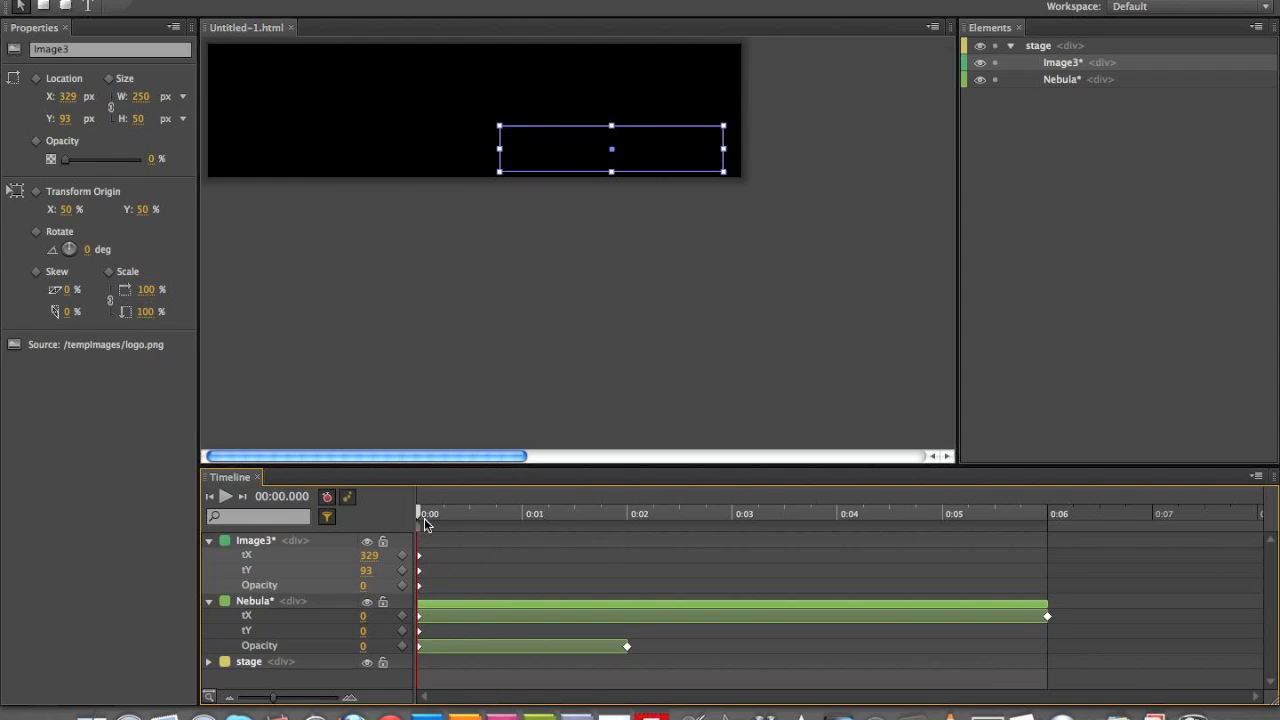
{"action": "left_click_drag", "start_coordinate": [420, 517], "coordinate": [838, 505]}
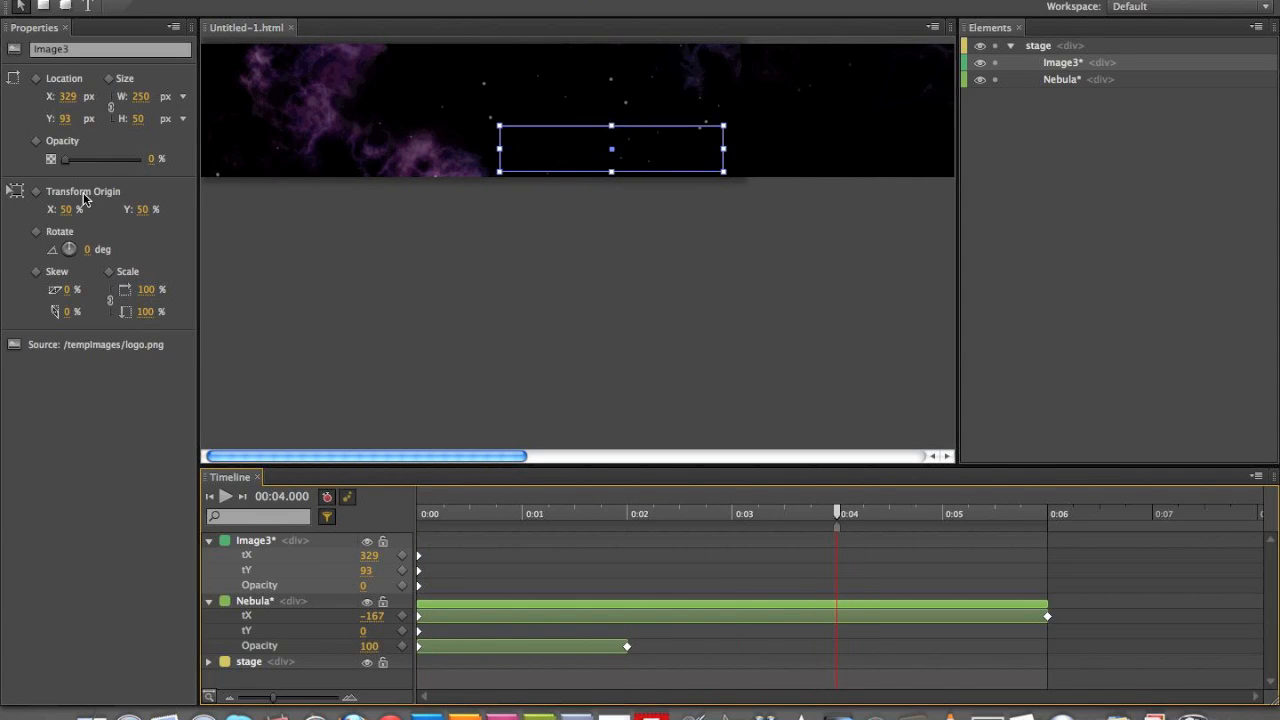
{"action": "left_click", "coordinate": [37, 142]}
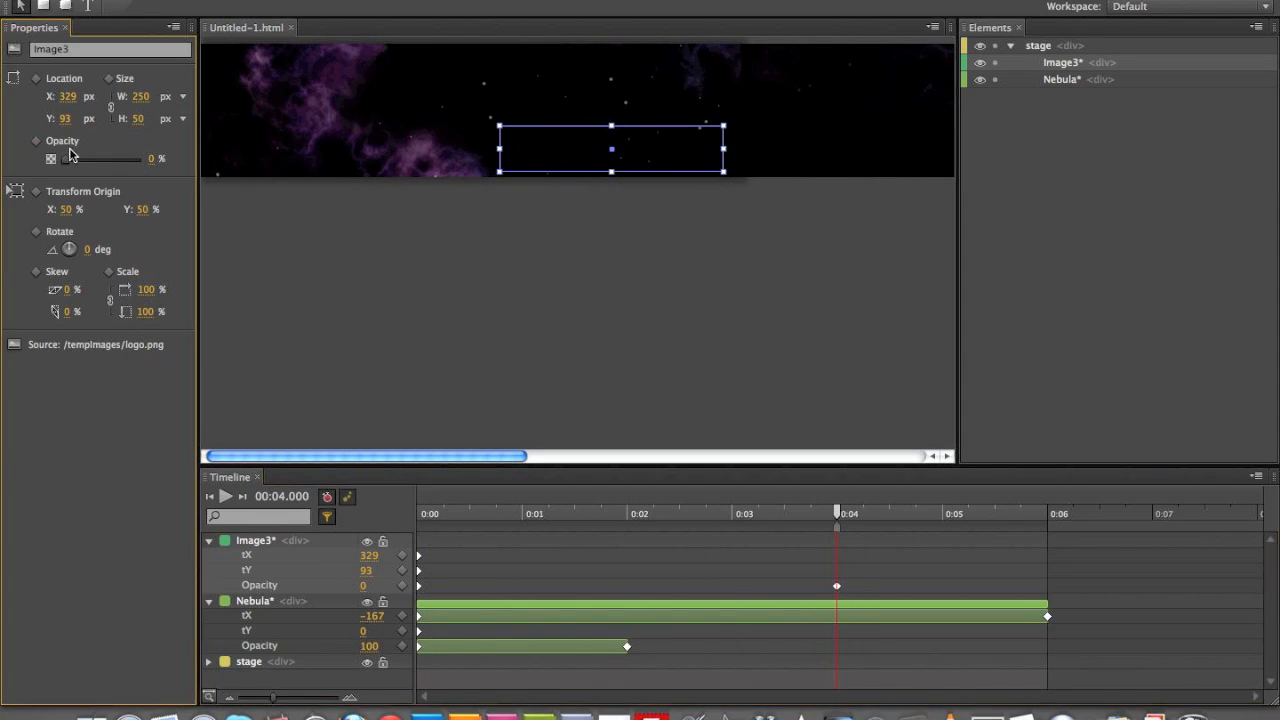
Step: Raise the logo's opacity to 100% at 0:06, and play the whole animation from the start
{"action": "left_click_drag", "start_coordinate": [842, 518], "coordinate": [1050, 517]}
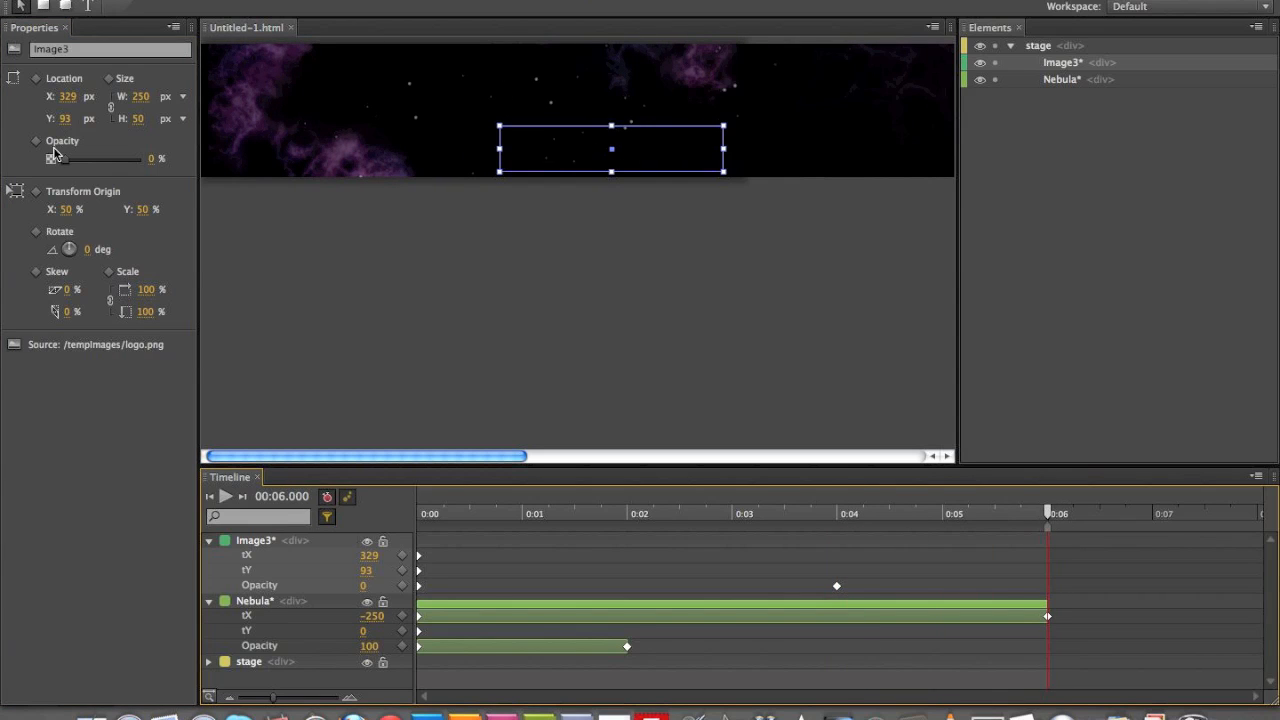
{"action": "left_click_drag", "start_coordinate": [63, 160], "coordinate": [140, 160]}
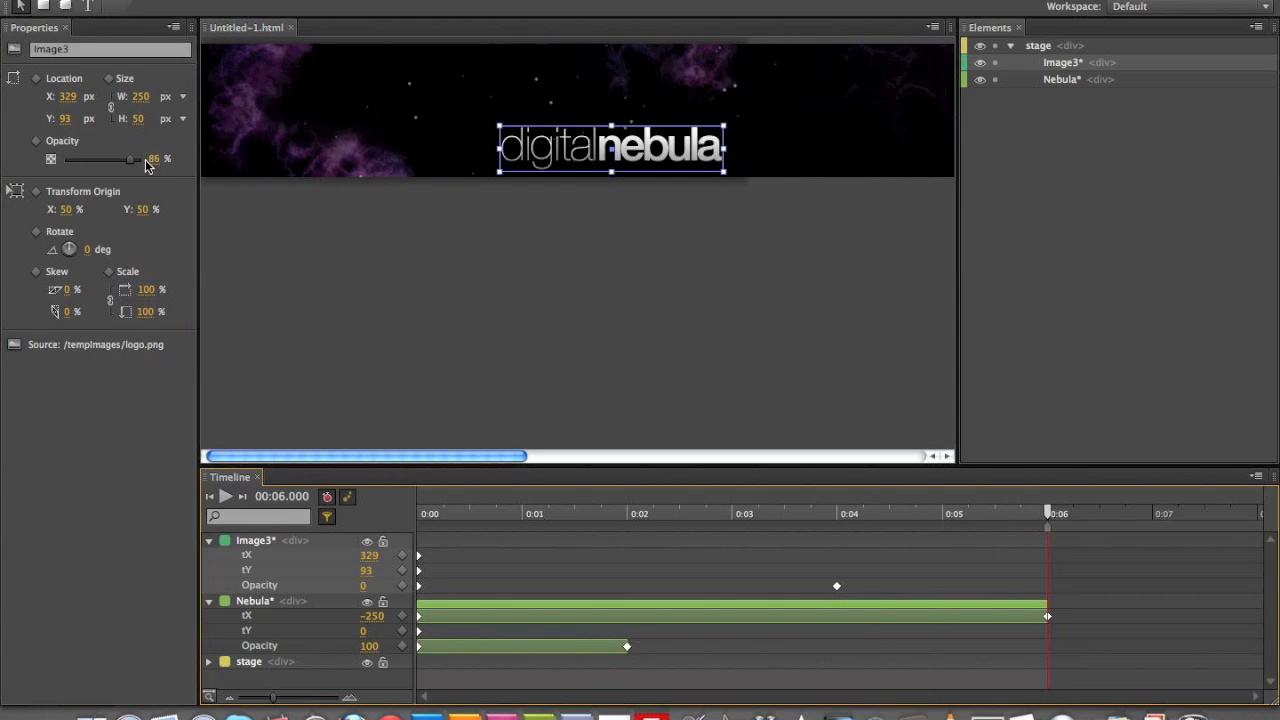
{"action": "left_click_drag", "start_coordinate": [1047, 514], "coordinate": [344, 486]}
{"action": "key", "text": "space"}
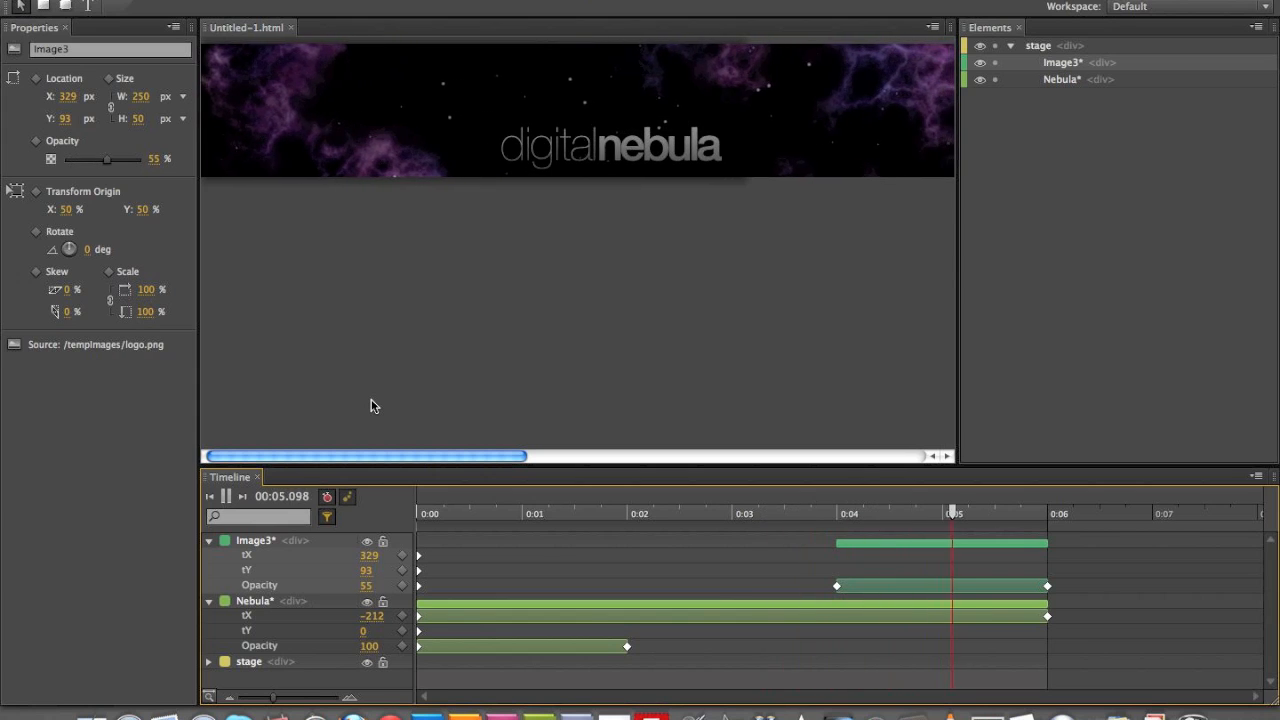
{"action": "left_click", "coordinate": [530, 356]}
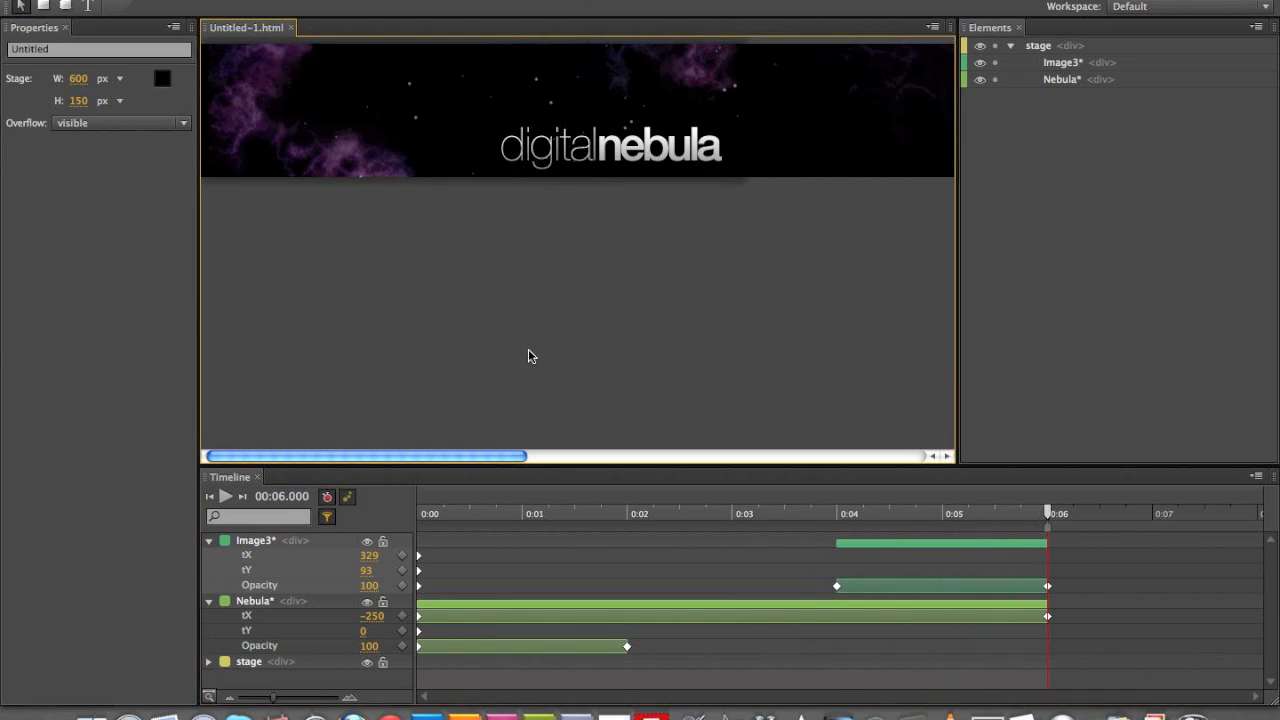
Step: Add a text box about 472 × 54 px above the logo reading "web design and digitial marketing"
{"action": "left_click", "coordinate": [86, 8]}
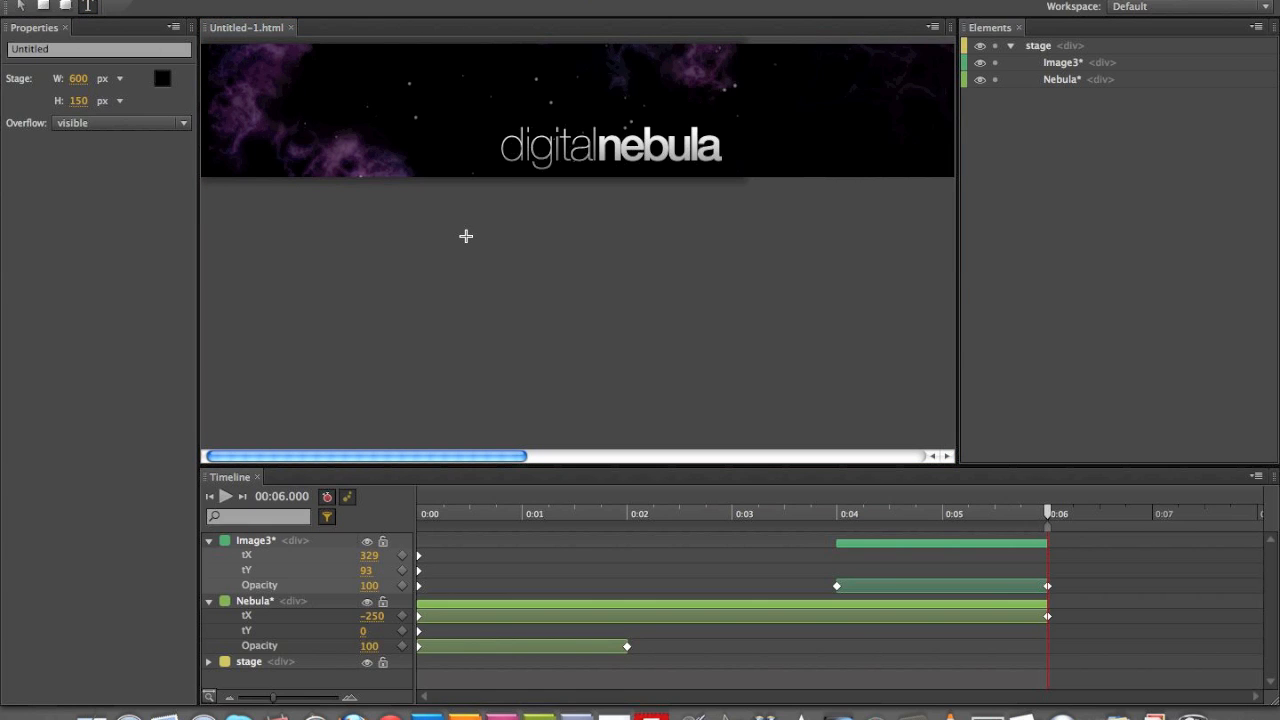
{"action": "left_click", "coordinate": [244, 71]}
{"action": "left_click_drag", "start_coordinate": [346, 92], "coordinate": [666, 119]}
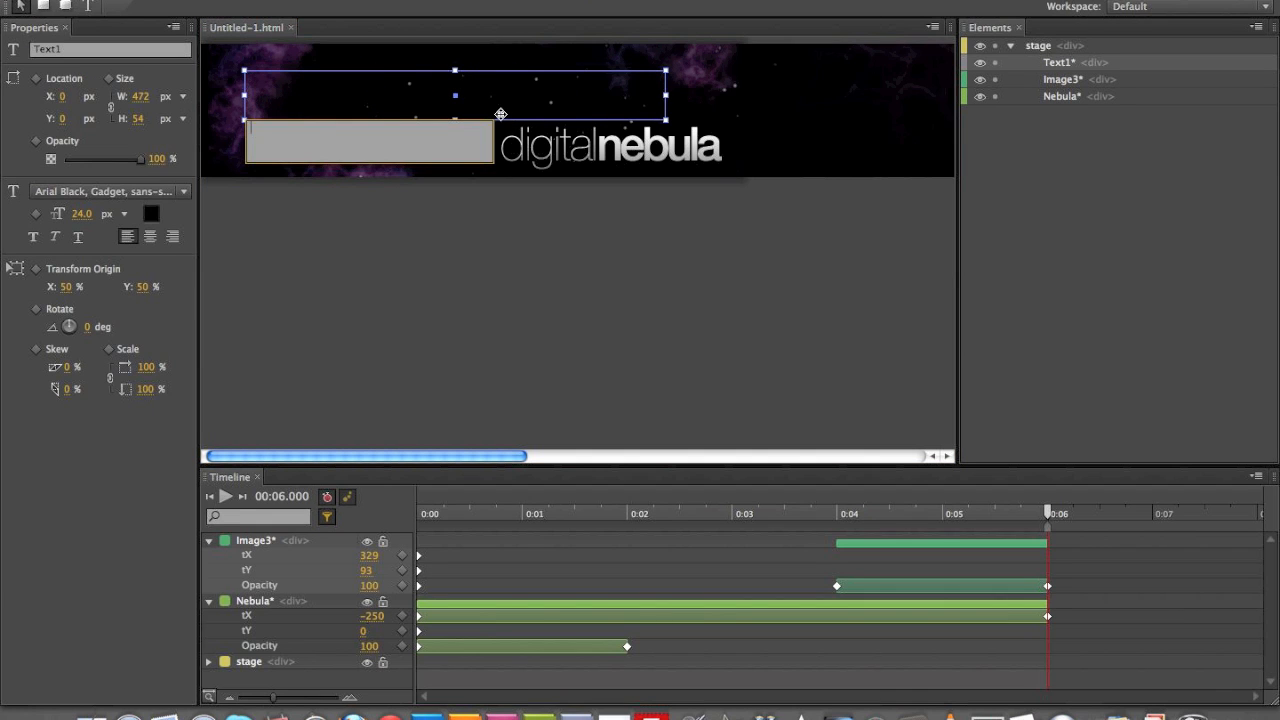
{"action": "type", "text": "web design"}
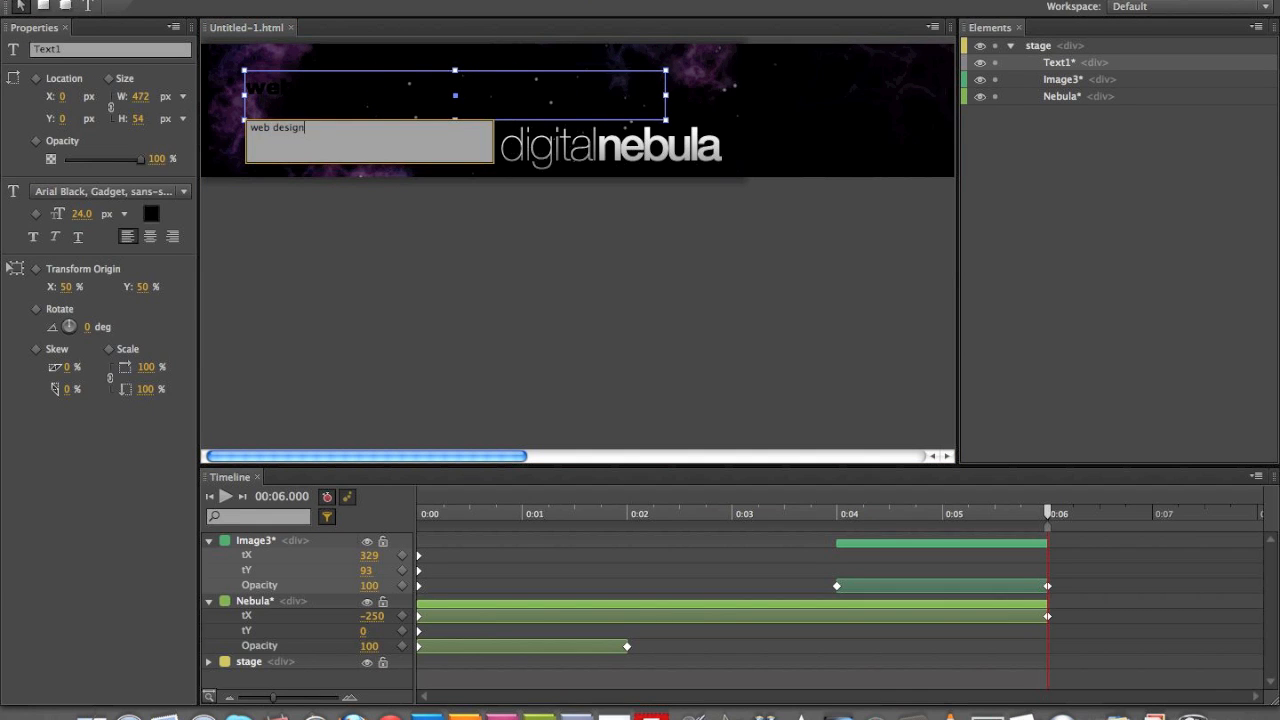
{"action": "type", "text": " and digitial marketing"}
Step: Set the "web design and digitial marketing" text to the Arial, Helvetica, sans-serif font in light grey #cccccc
{"action": "triple_click", "coordinate": [415, 131]}
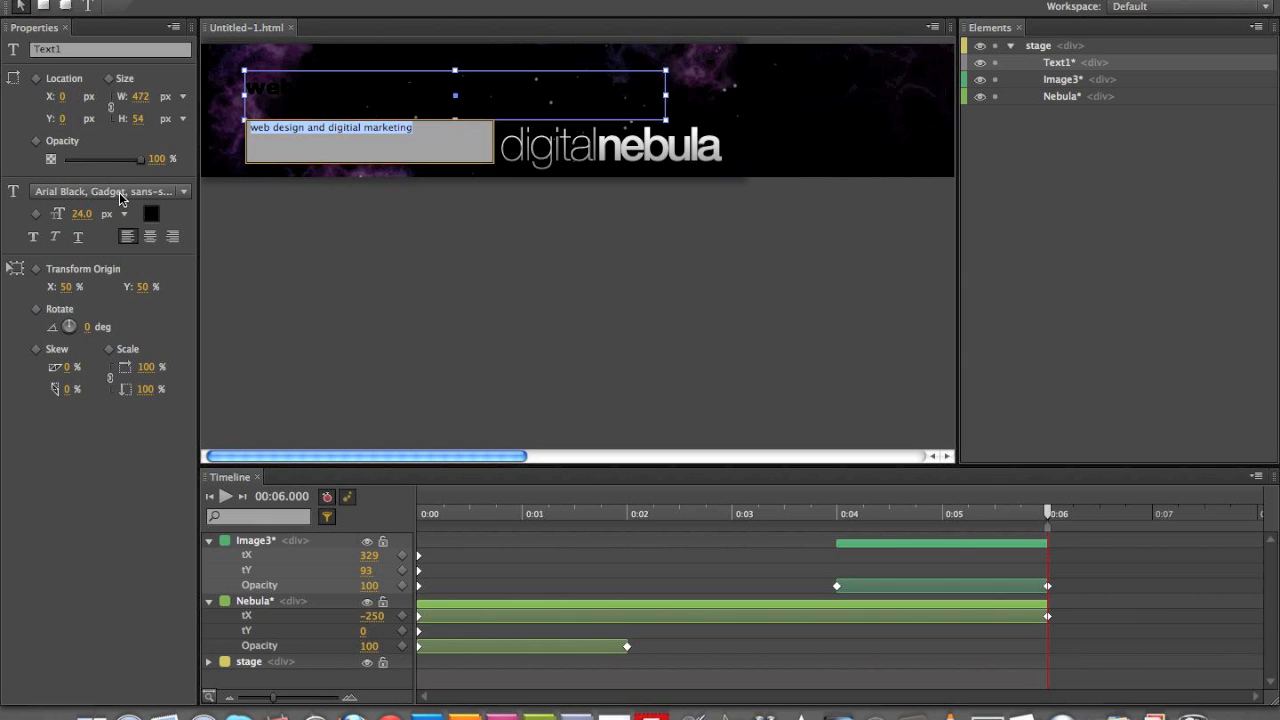
{"action": "left_click", "coordinate": [119, 192]}
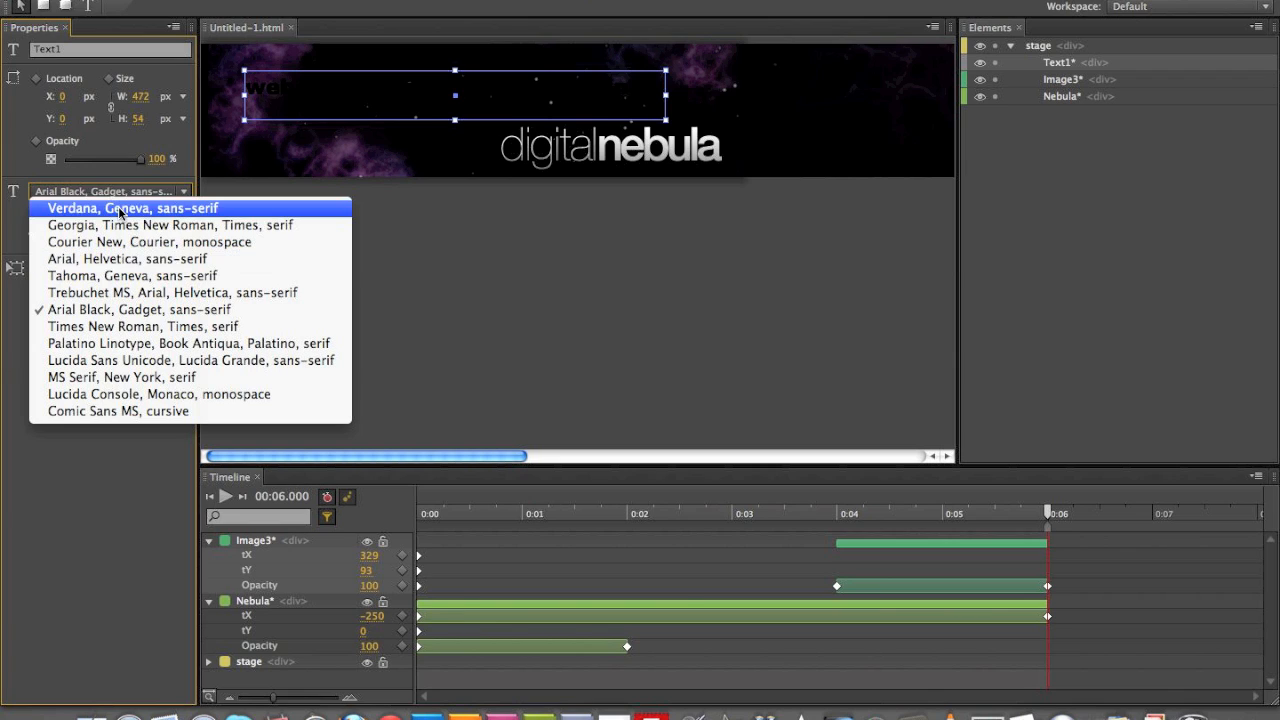
{"action": "left_click", "coordinate": [148, 262]}
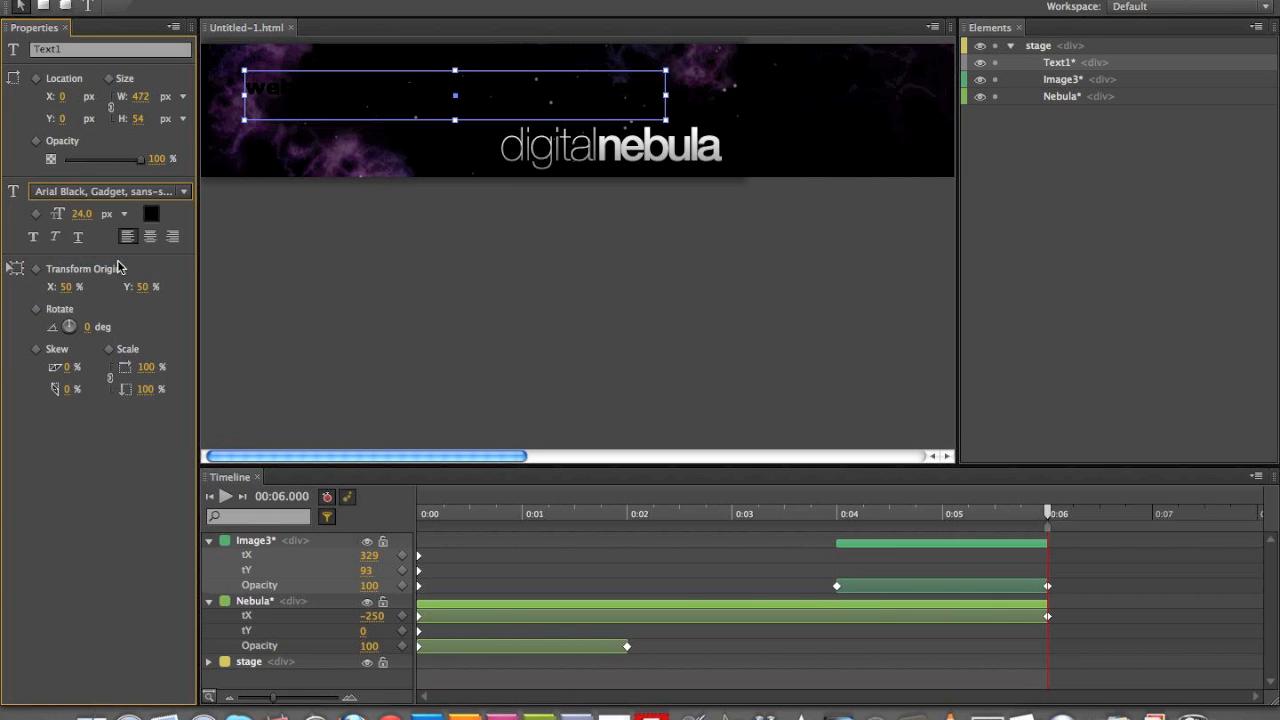
{"action": "left_click", "coordinate": [153, 213]}
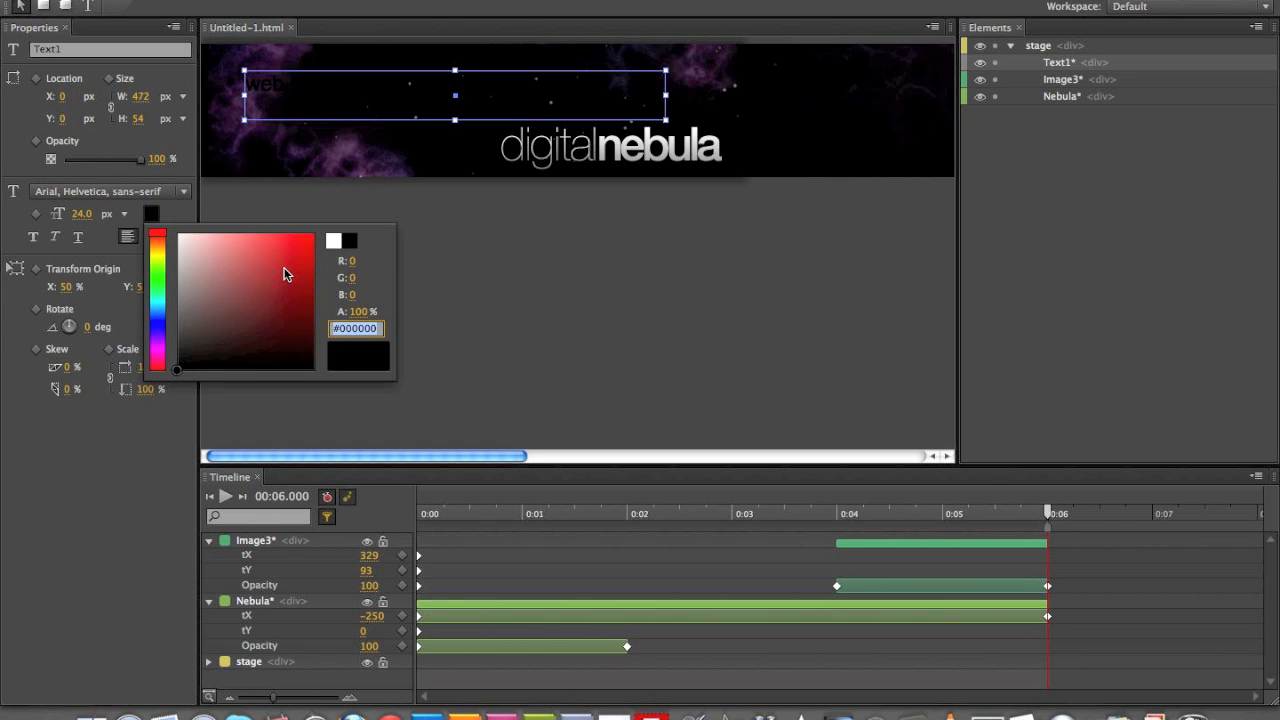
{"action": "left_click_drag", "start_coordinate": [198, 302], "coordinate": [176, 260]}
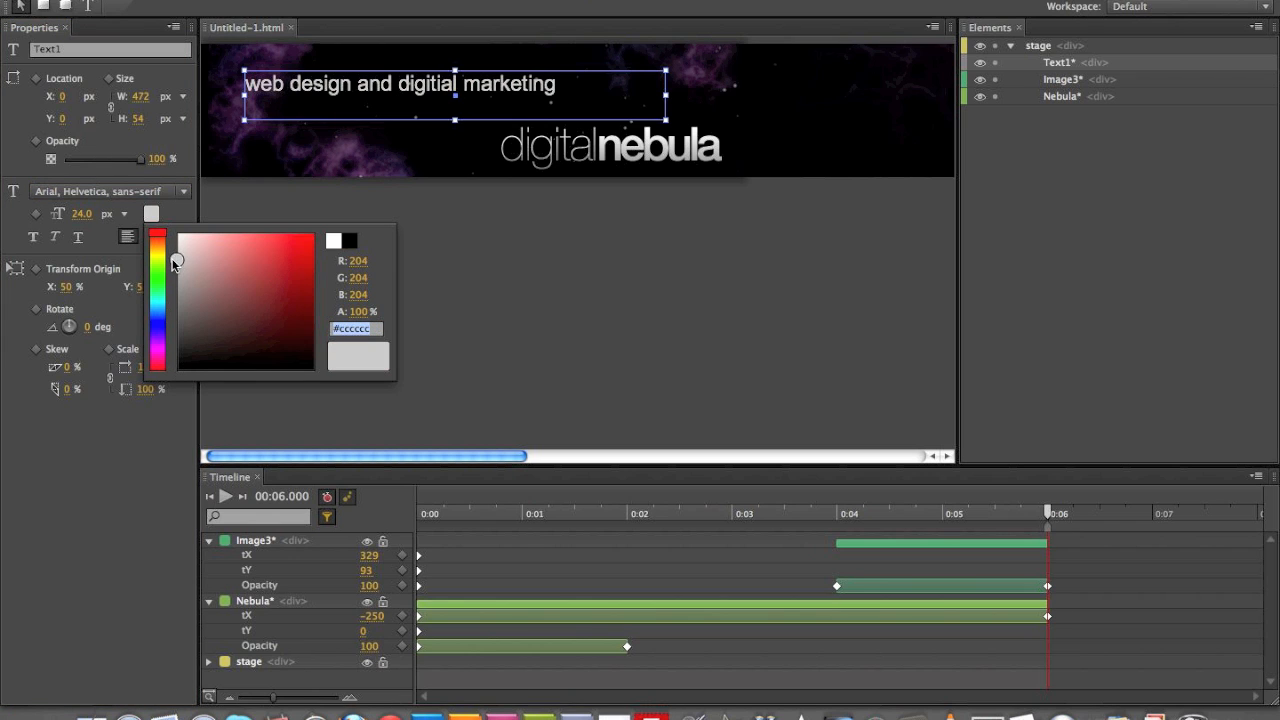
{"action": "left_click", "coordinate": [234, 200]}
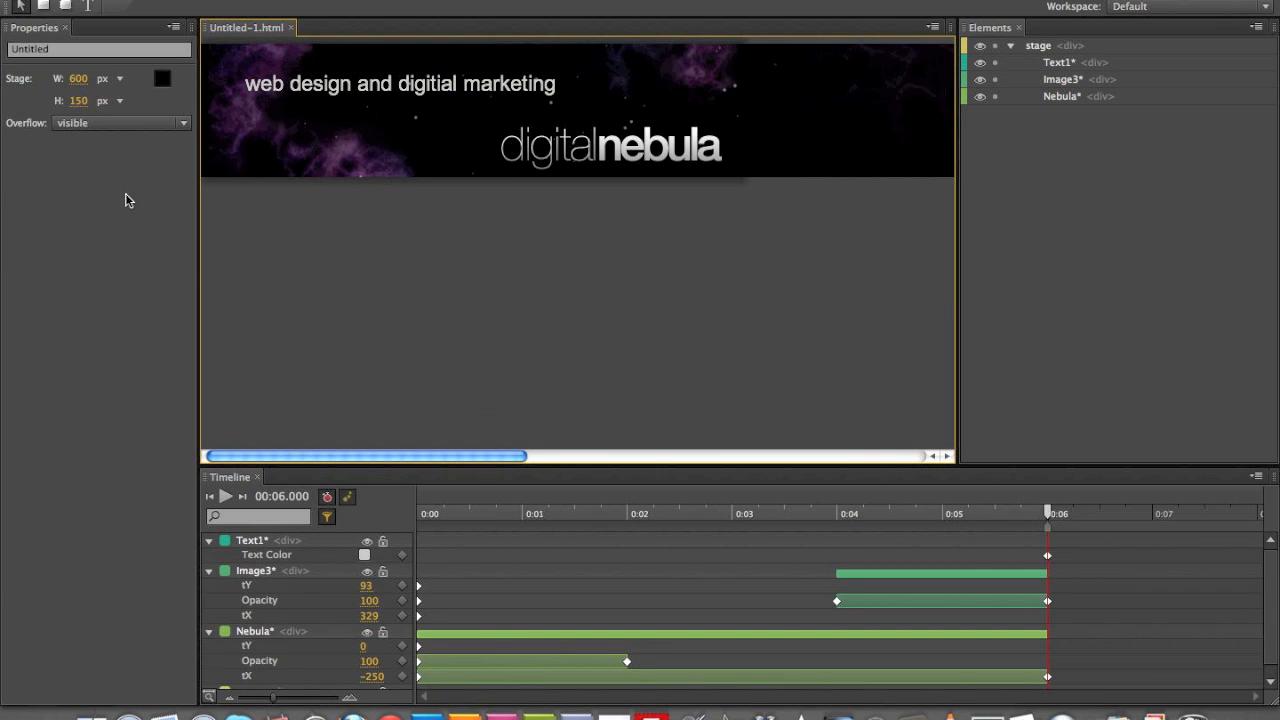
Step: Format the tagline text in Tahoma, Geneva, sans-serif at 15.9 px and shrink its box to 244 × 31 px
{"action": "left_click", "coordinate": [274, 92]}
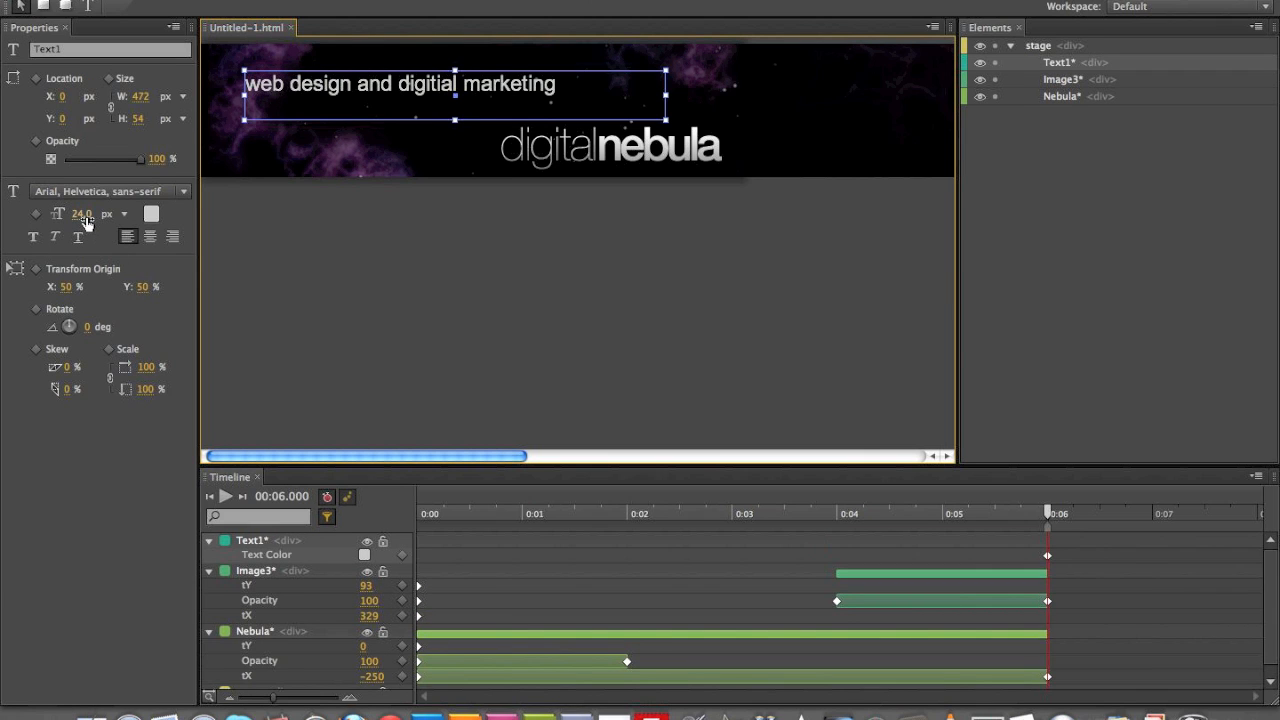
{"action": "double_click", "coordinate": [297, 98]}
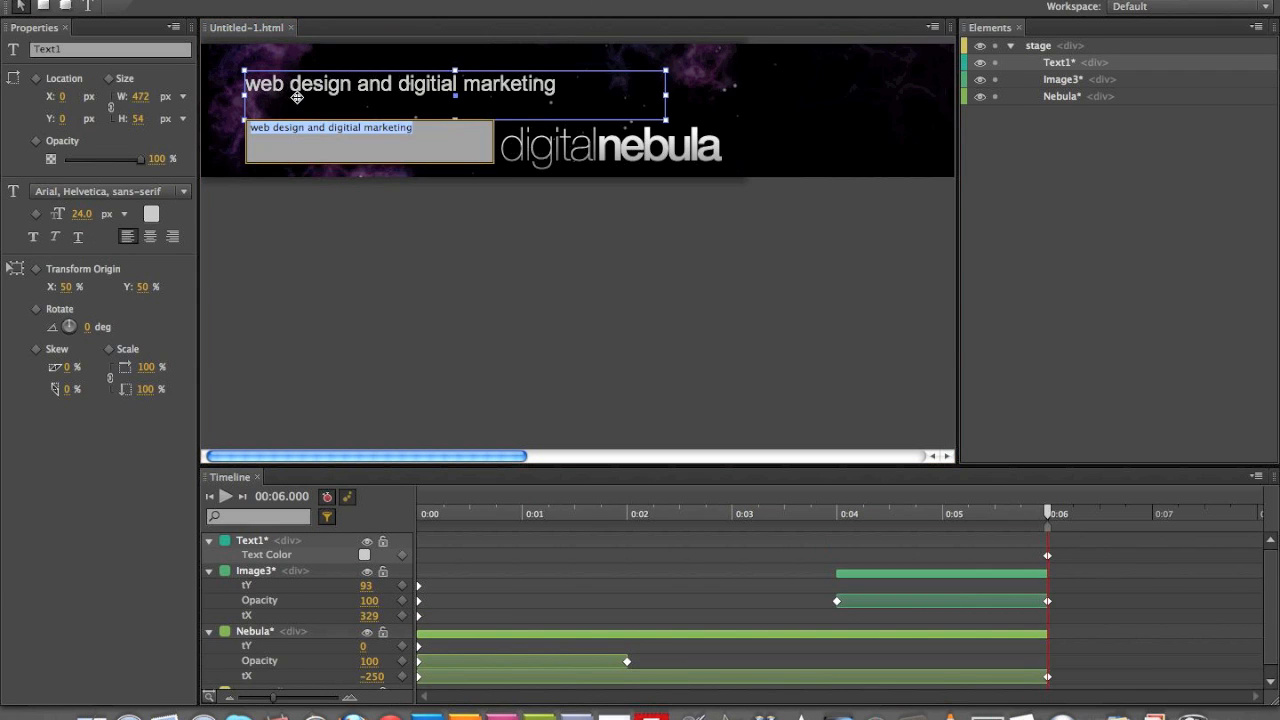
{"action": "left_click", "coordinate": [174, 191]}
{"action": "left_click", "coordinate": [192, 278]}
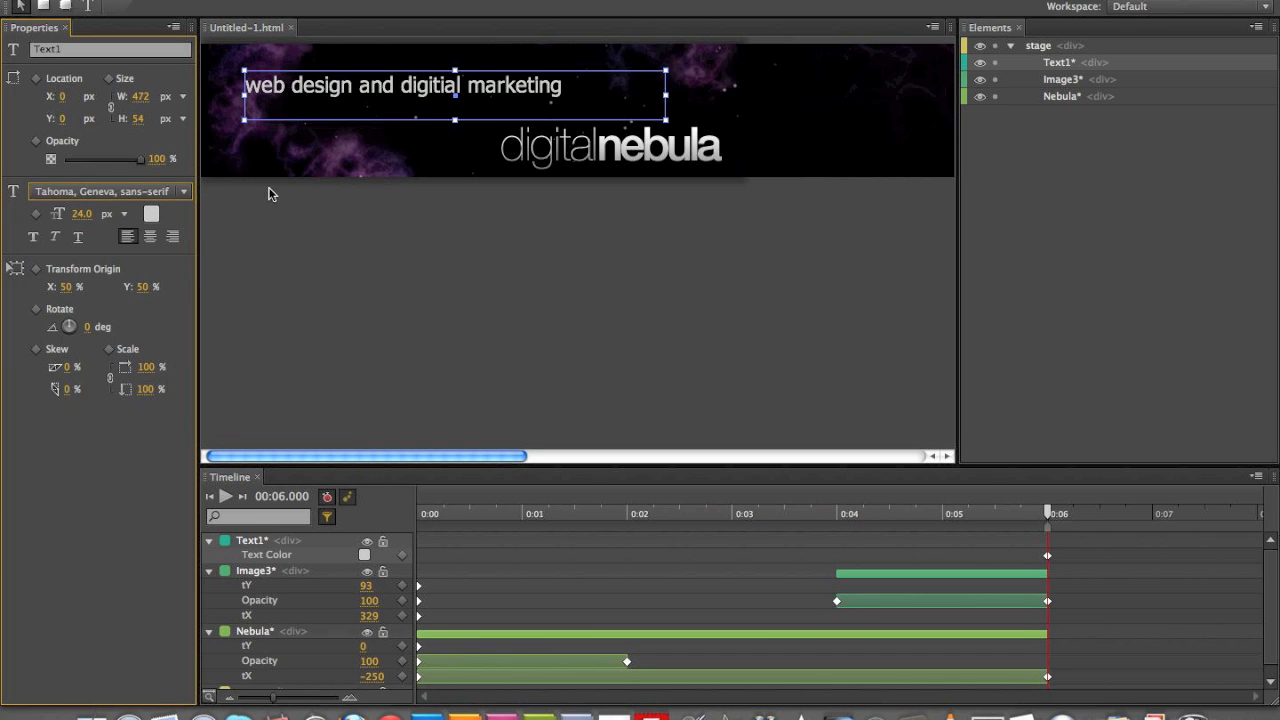
{"action": "left_click_drag", "start_coordinate": [90, 218], "coordinate": [16, 214]}
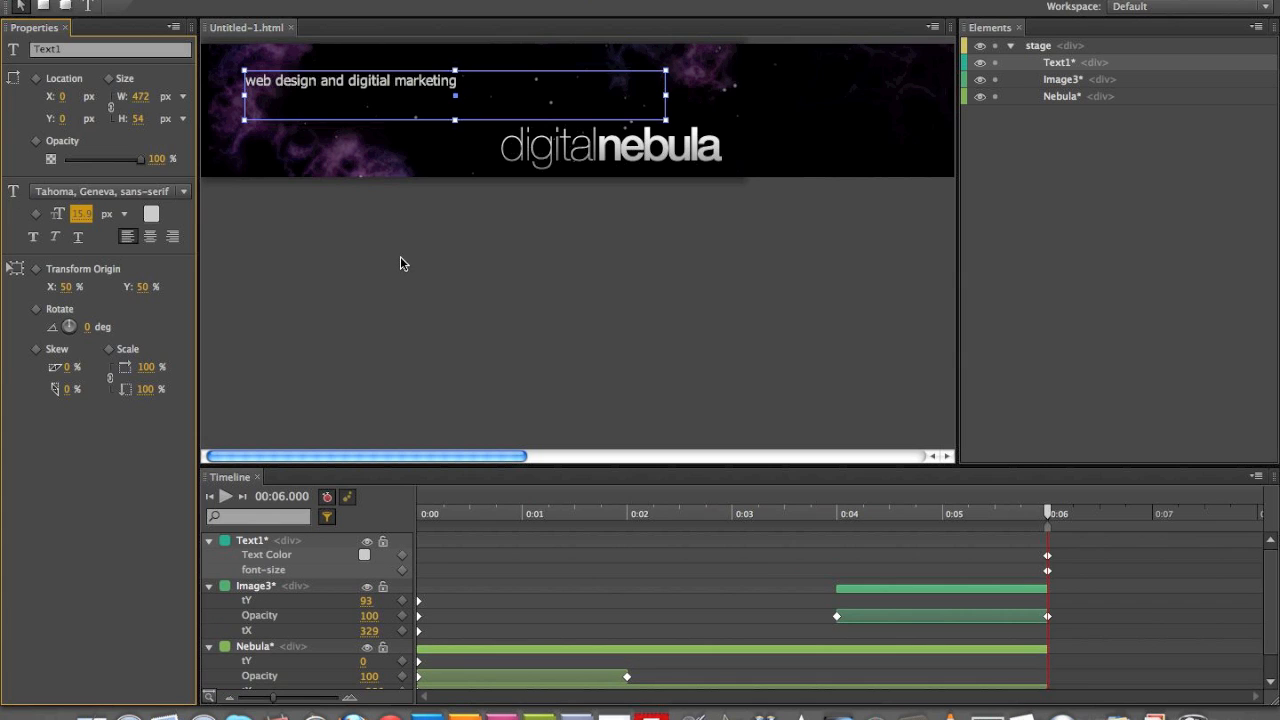
{"action": "left_click_drag", "start_coordinate": [666, 120], "coordinate": [463, 100]}
Step: Recolour the tagline text to #a9a9a9 and move it to X 90 px, Y -7 px
{"action": "left_click", "coordinate": [151, 214]}
{"action": "left_click_drag", "start_coordinate": [204, 286], "coordinate": [177, 279]}
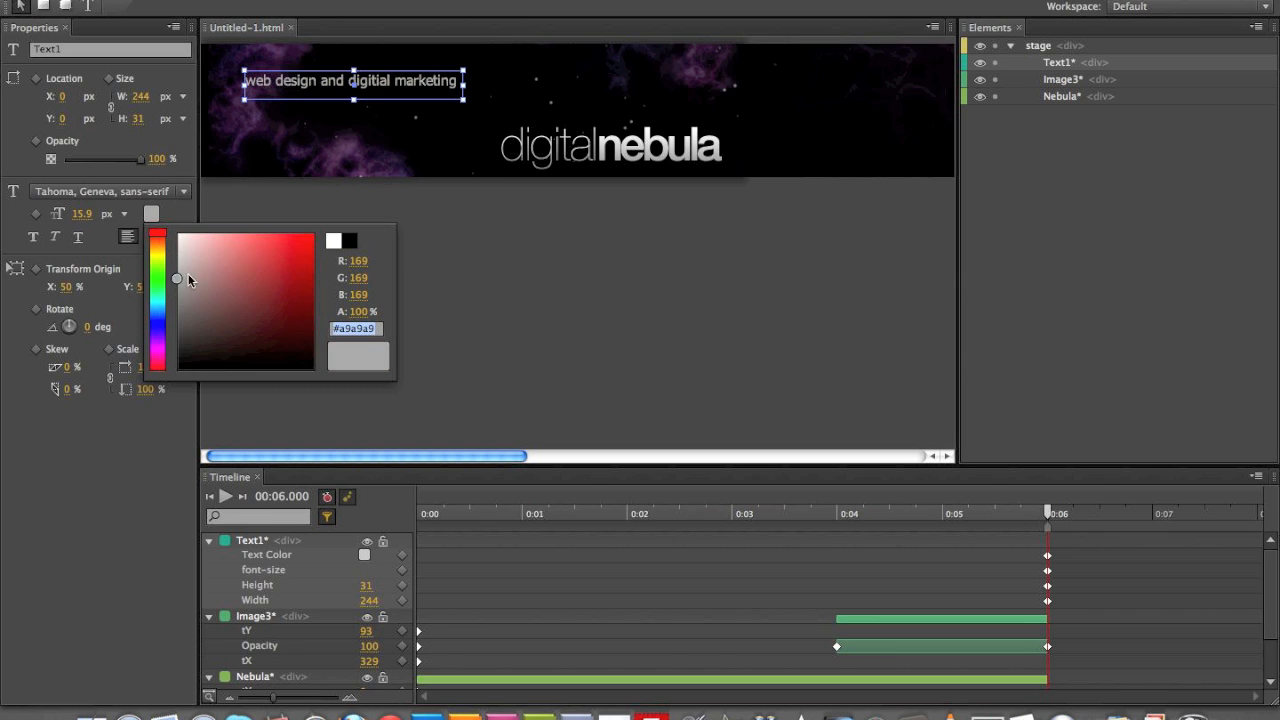
{"action": "left_click", "coordinate": [582, 266]}
{"action": "left_click", "coordinate": [346, 81]}
{"action": "left_click_drag", "start_coordinate": [346, 81], "coordinate": [416, 79]}
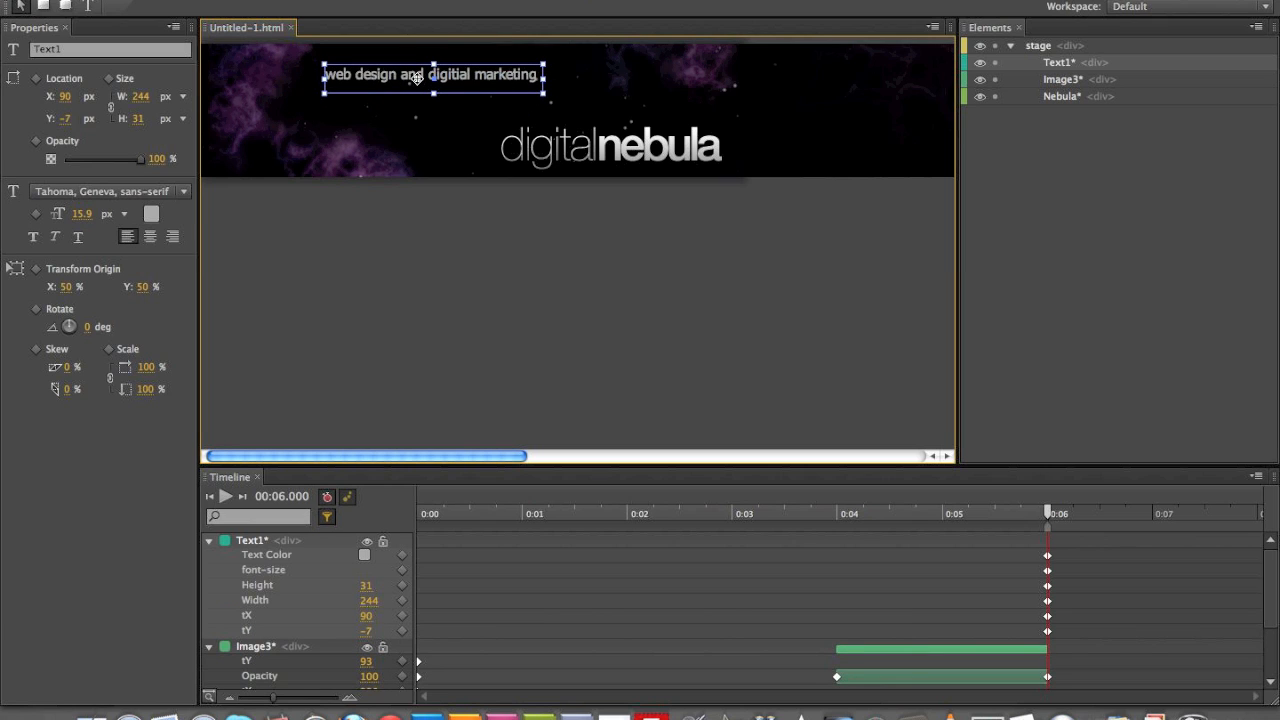
{"action": "left_click", "coordinate": [141, 0]}
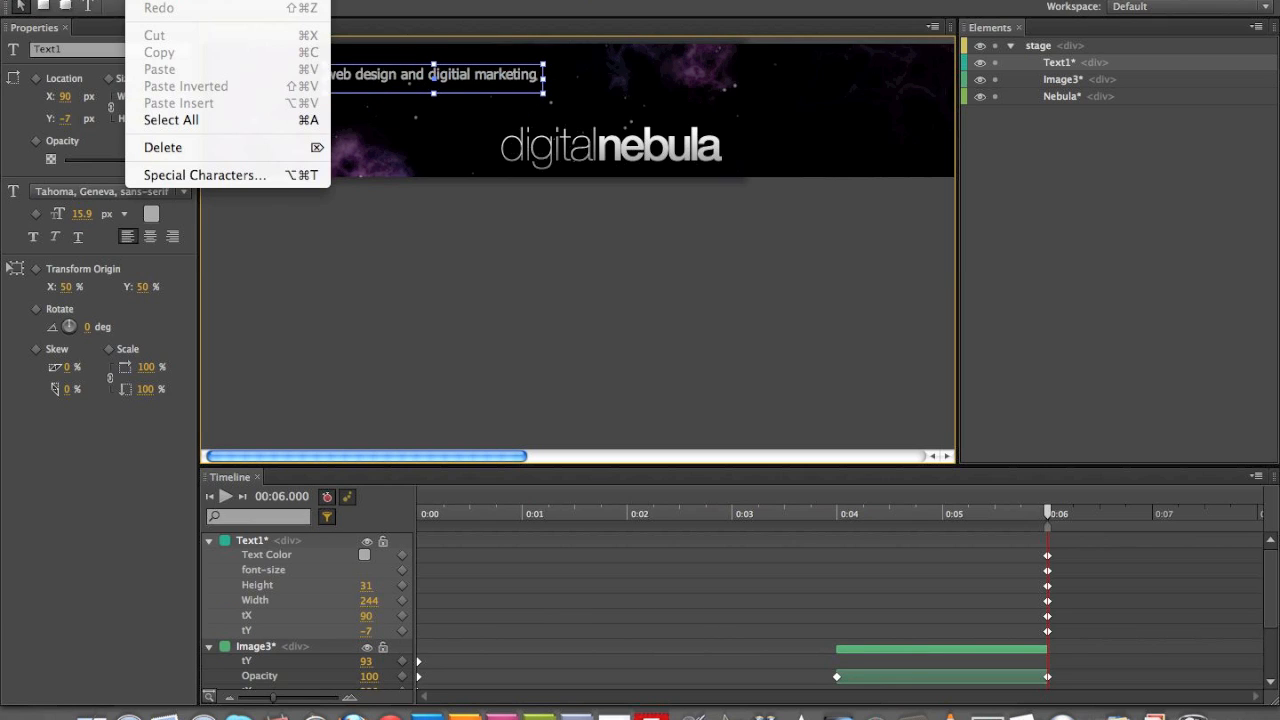
{"action": "left_click", "coordinate": [333, 250]}
{"action": "left_click", "coordinate": [333, 250]}
{"action": "left_click", "coordinate": [375, 78]}
{"action": "right_click", "coordinate": [375, 78]}
{"action": "left_click", "coordinate": [378, 123]}
{"action": "left_click", "coordinate": [134, 2]}
{"action": "left_click", "coordinate": [401, 283]}
{"action": "left_click", "coordinate": [401, 283]}
{"action": "left_click", "coordinate": [388, 80]}
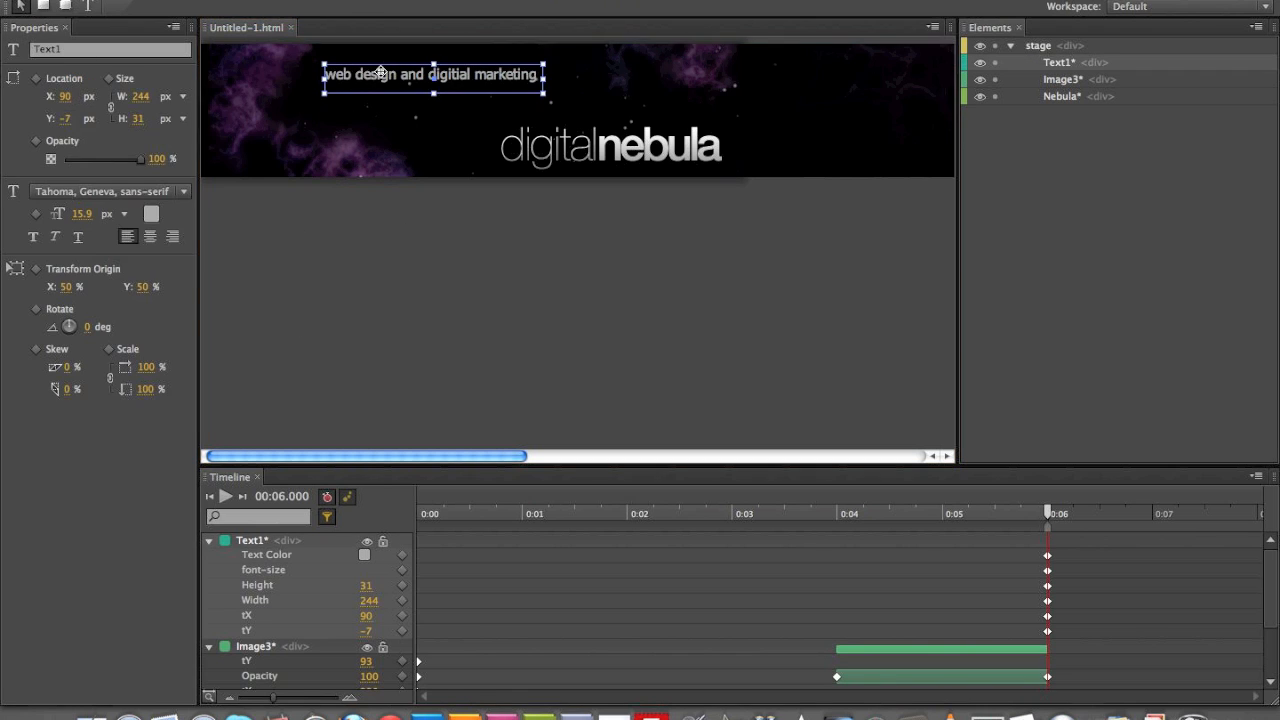
{"action": "double_click", "coordinate": [388, 80]}
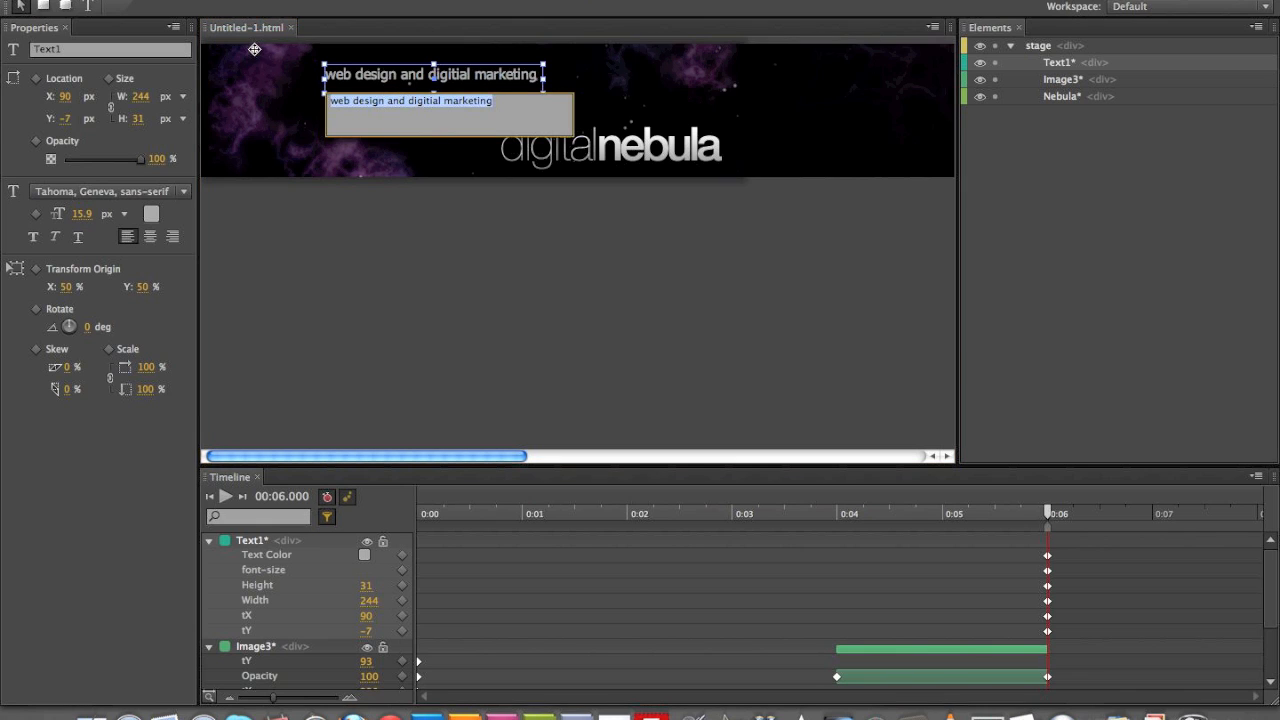
{"action": "left_click", "coordinate": [293, 289]}
Step: Add a second text box about 227 × 28 px below the tagline reading "now with Adobe Edge!"
{"action": "left_click", "coordinate": [88, 6]}
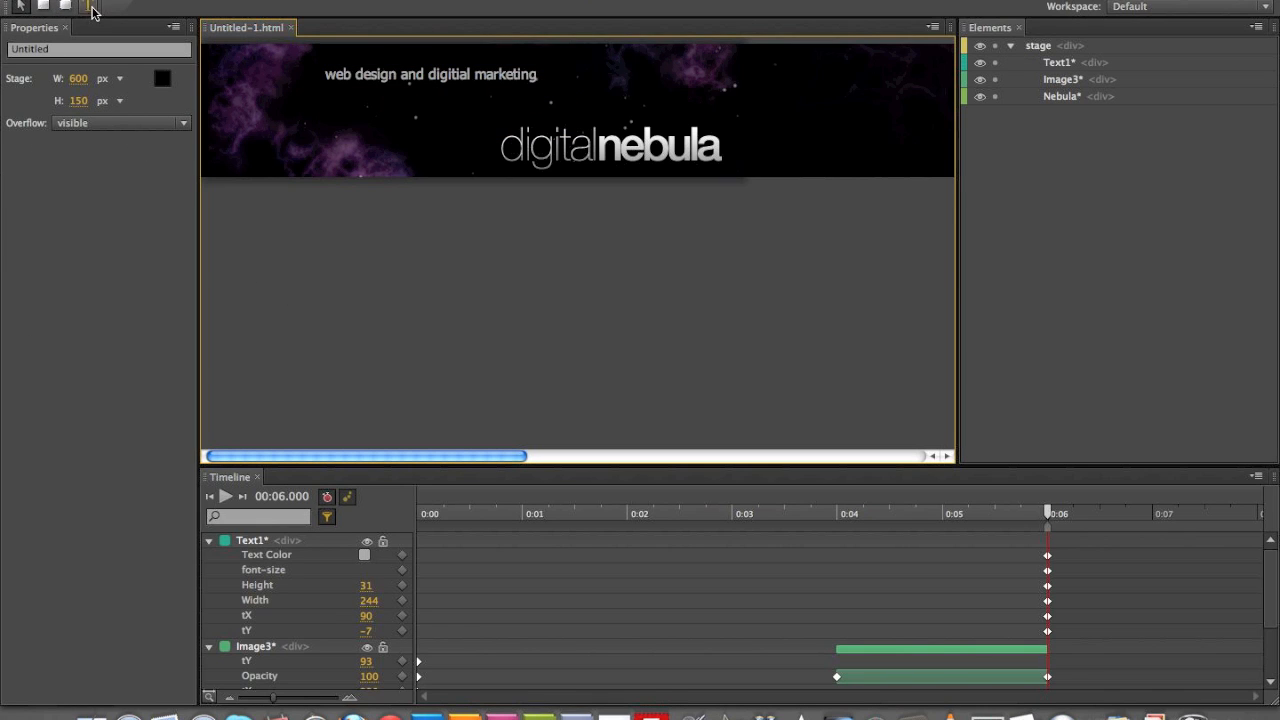
{"action": "left_click_drag", "start_coordinate": [288, 104], "coordinate": [492, 132]}
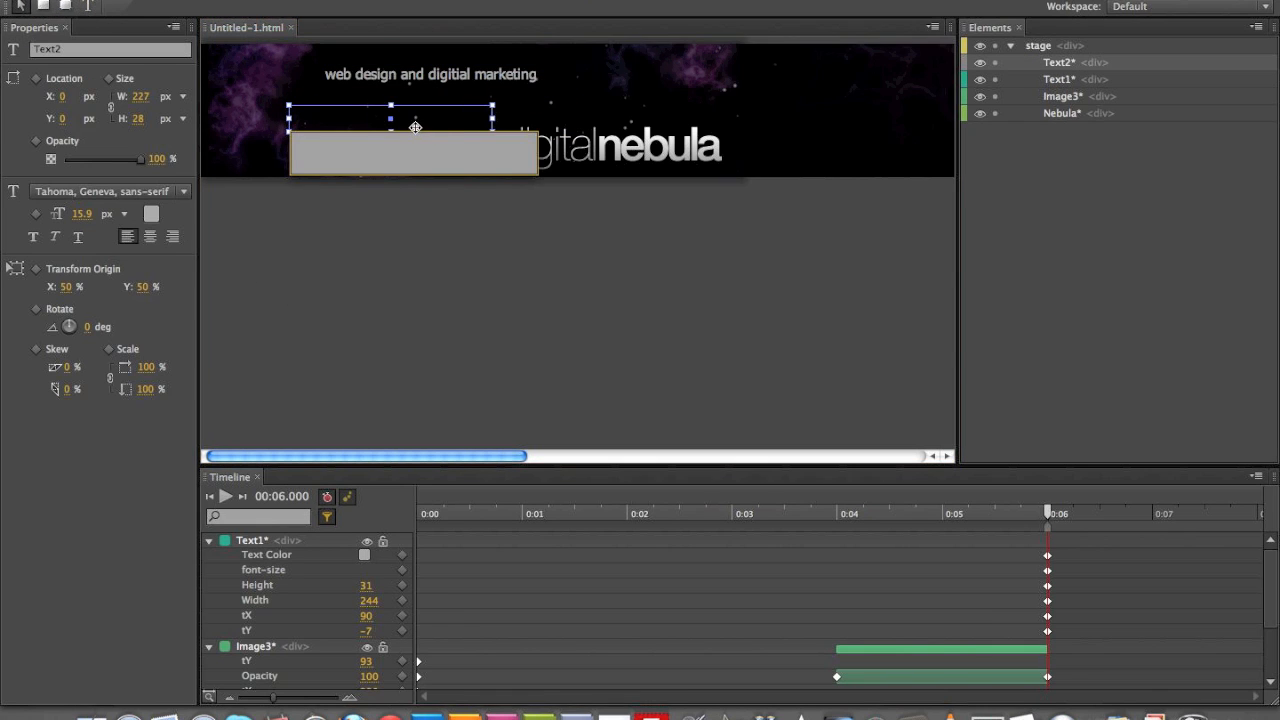
{"action": "type", "text": "Now"}
{"action": "key", "text": "BackSpace"}
{"action": "key", "text": "BackSpace"}
{"action": "key", "text": "BackSpace"}
{"action": "type", "text": "now"}
{"action": "type", "text": "ski"}
{"action": "key", "text": "BackSpace"}
{"action": "key", "text": "BackSpace"}
{"action": "key", "text": "BackSpace"}
{"action": "type", "text": "with a"}
{"action": "key", "text": "BackSpace"}
{"action": "key", "text": "BackSpace"}
{"action": "type", "text": "A"}
{"action": "key", "text": "BackSpace"}
{"action": "type", "text": "Adob"}
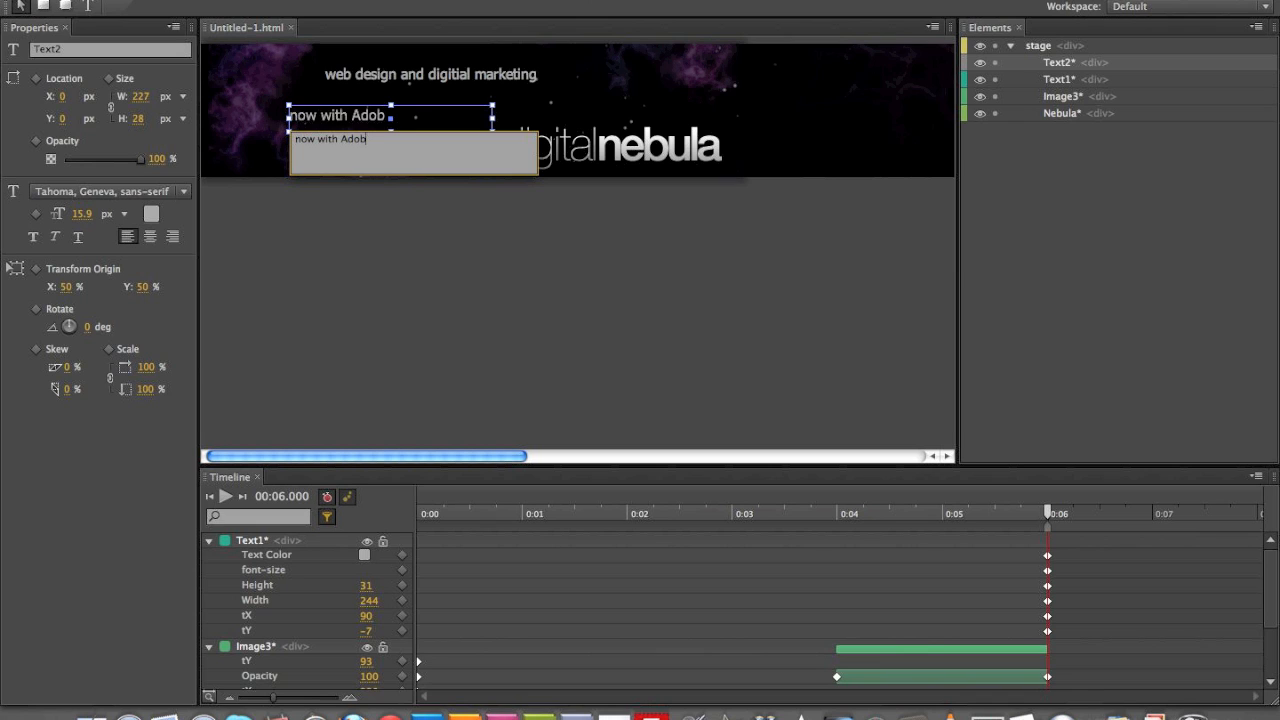
{"action": "type", "text": "e Edge"}
{"action": "left_click", "coordinate": [598, 125]}
Step: Position the "now with Adobe Edge!" text at X 78 px, Y -15 px and the tagline at X 35 px, Y -4 px
{"action": "left_click", "coordinate": [390, 118]}
{"action": "left_click_drag", "start_coordinate": [393, 120], "coordinate": [467, 114]}
{"action": "left_click", "coordinate": [507, 218]}
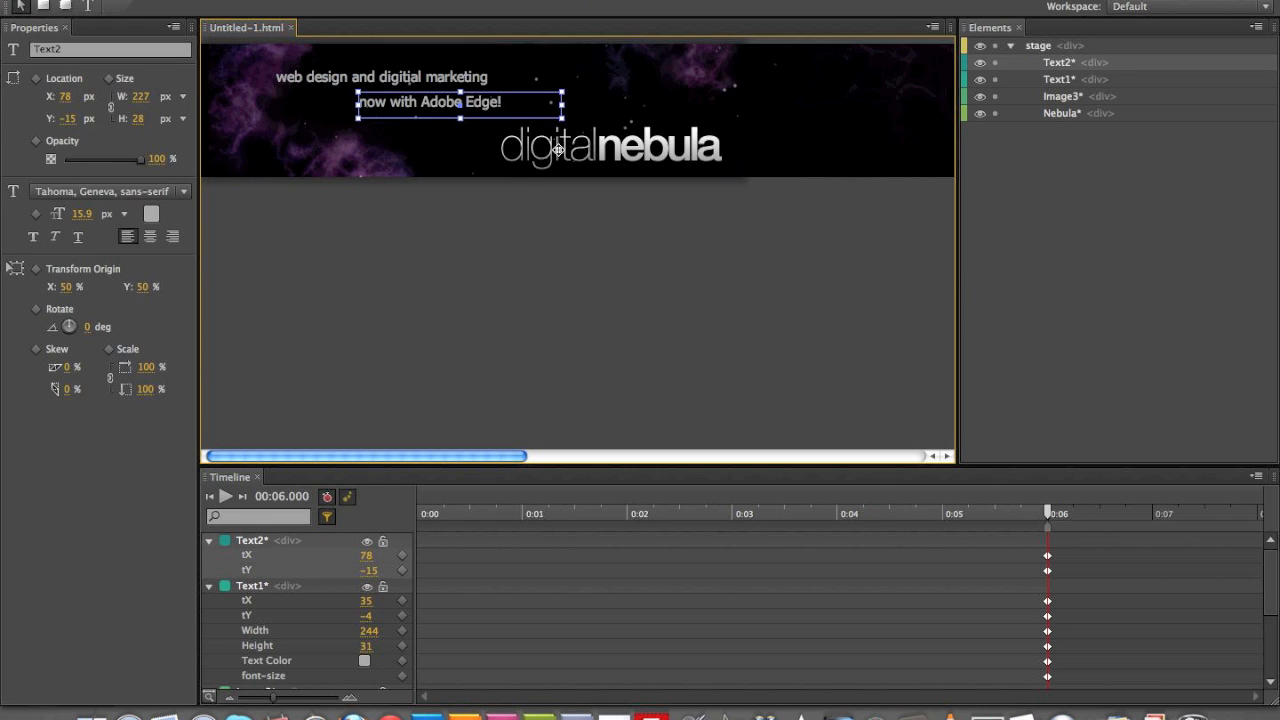
{"action": "left_click", "coordinate": [510, 288]}
Step: Set the opacity of the "web design and digitial marketing" text to 0% at 0:01
{"action": "left_click", "coordinate": [352, 77]}
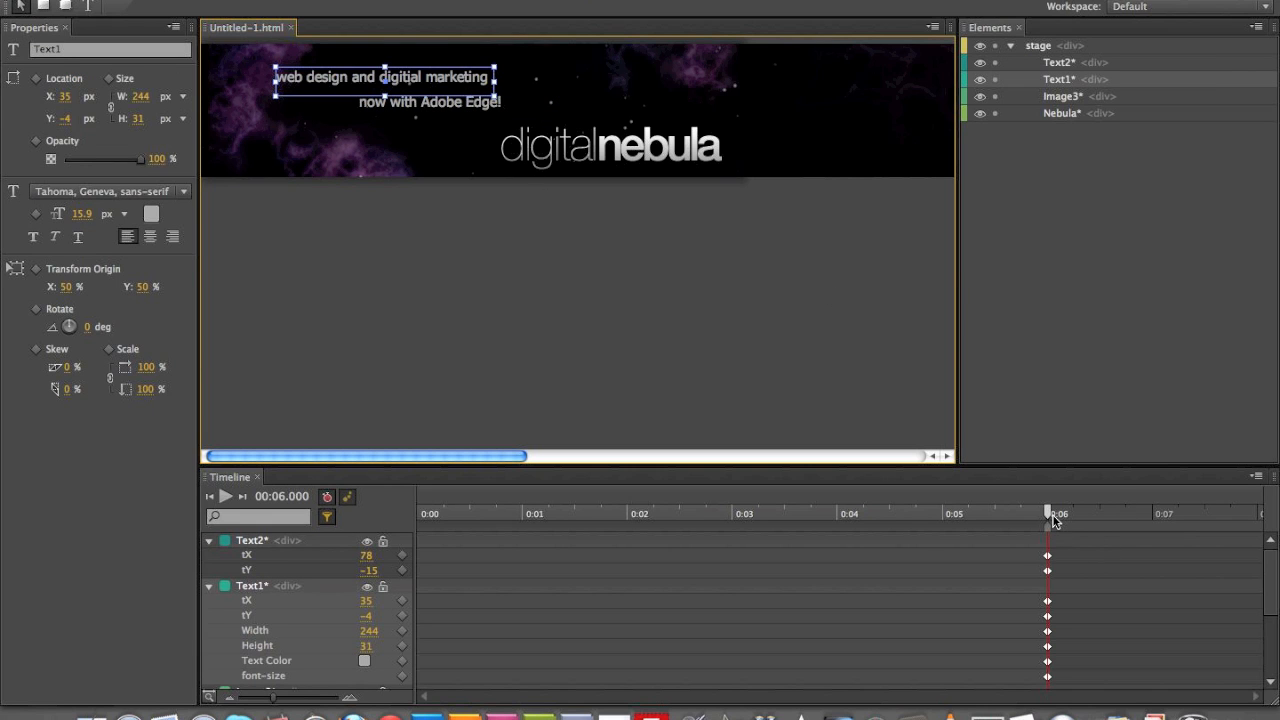
{"action": "scroll", "coordinate": [1018, 558], "scroll_direction": "down", "scroll_amount": 5}
{"action": "scroll", "coordinate": [1018, 558], "scroll_direction": "up", "scroll_amount": 3}
{"action": "left_click_drag", "start_coordinate": [1050, 522], "coordinate": [525, 511]}
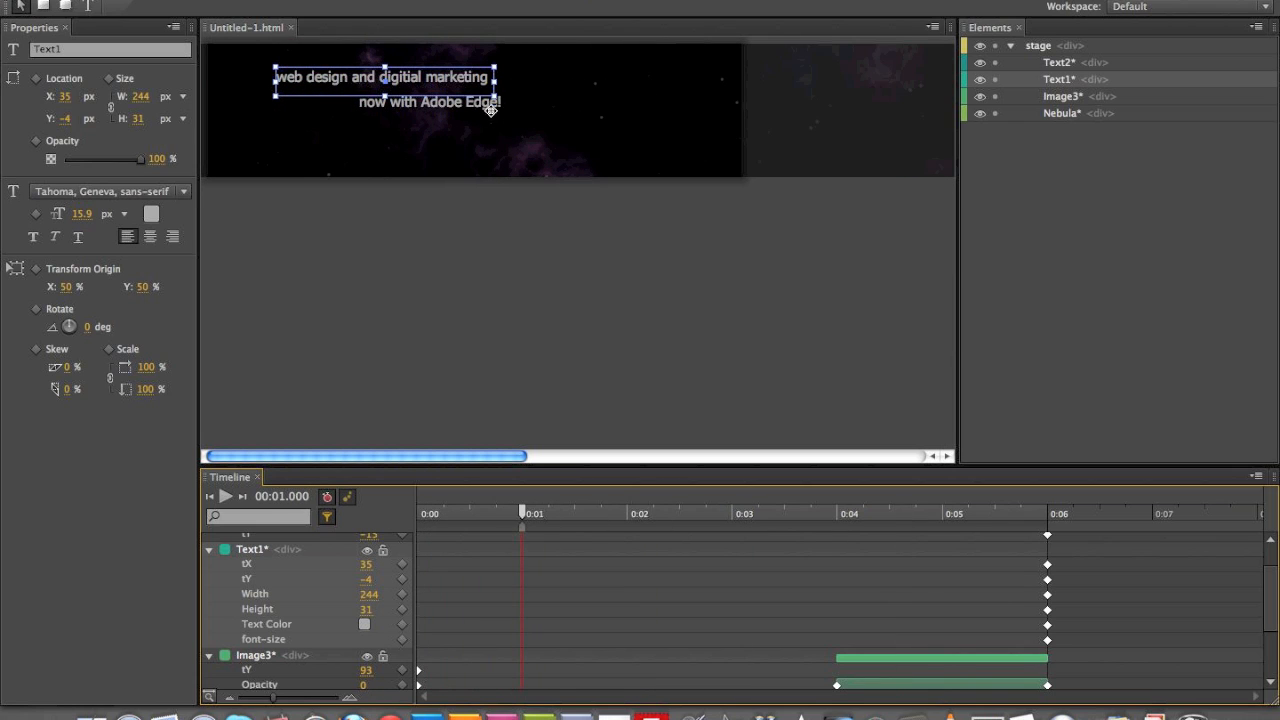
{"action": "left_click_drag", "start_coordinate": [142, 159], "coordinate": [65, 160]}
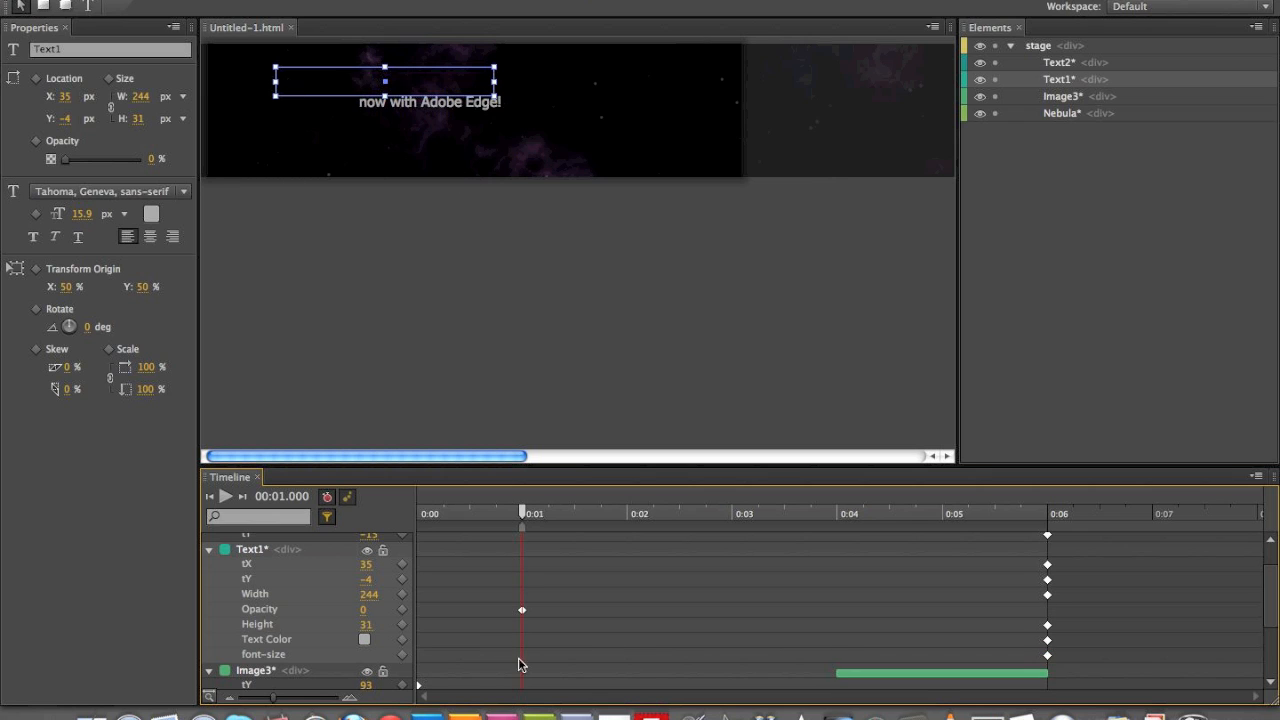
Step: Move the tagline's 0% opacity keyframe to 0:00 and set the "now with Adobe Edge!" text's opacity to 0% at 0:00
{"action": "left_click_drag", "start_coordinate": [522, 609], "coordinate": [414, 612]}
{"action": "left_click_drag", "start_coordinate": [525, 515], "coordinate": [418, 513]}
{"action": "left_click", "coordinate": [429, 107]}
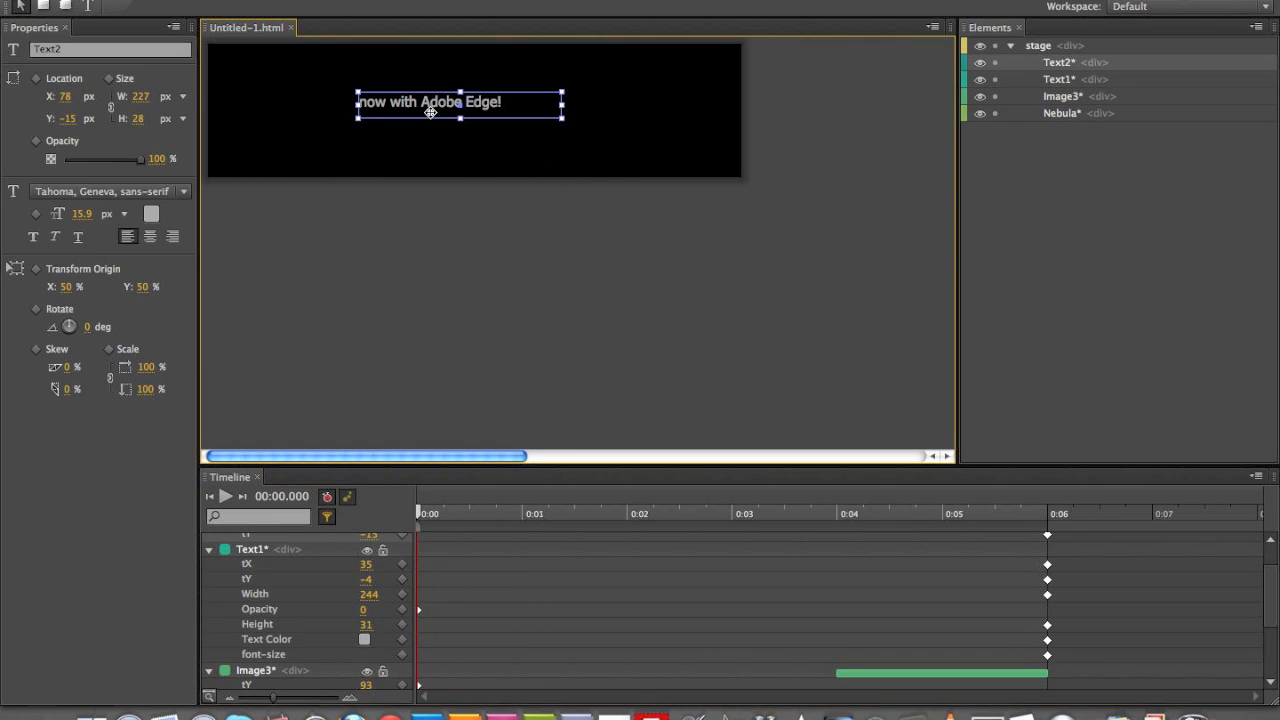
{"action": "left_click_drag", "start_coordinate": [137, 159], "coordinate": [62, 159]}
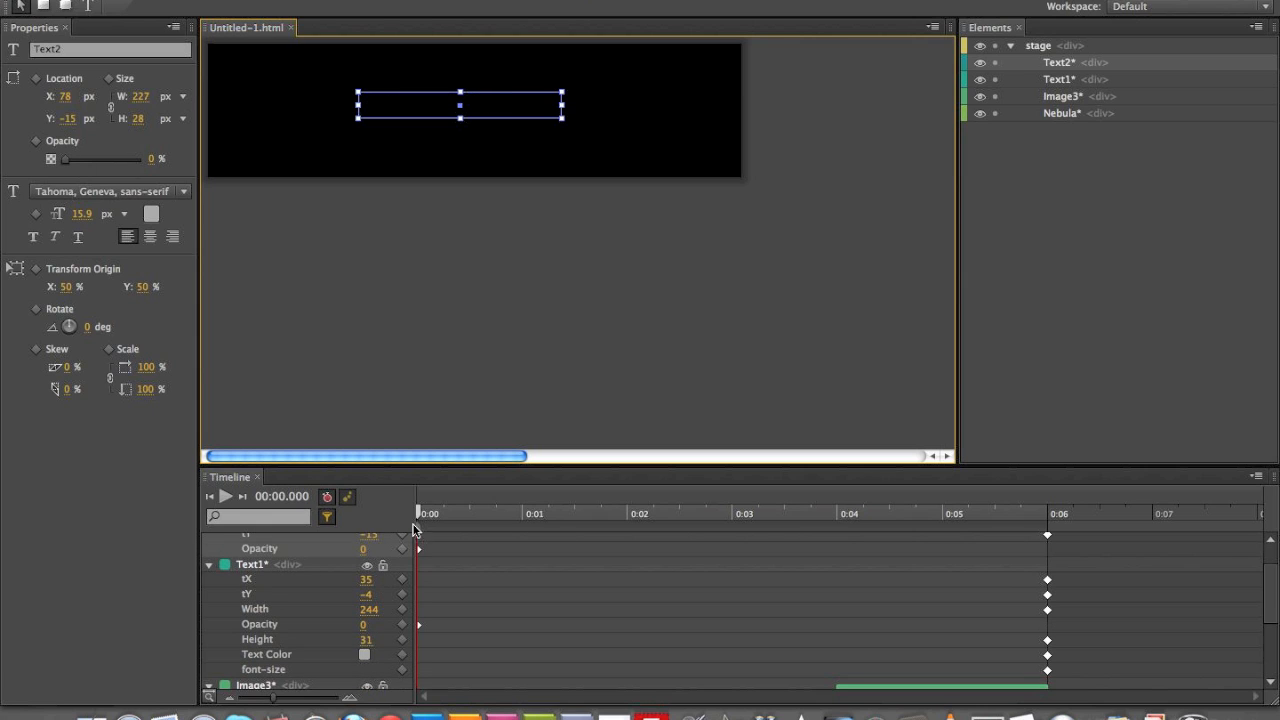
Step: Fade in the "web design and digitial marketing" text from 0% opacity at 0:01 to 100% at 0:02
{"action": "left_click_drag", "start_coordinate": [418, 513], "coordinate": [528, 515]}
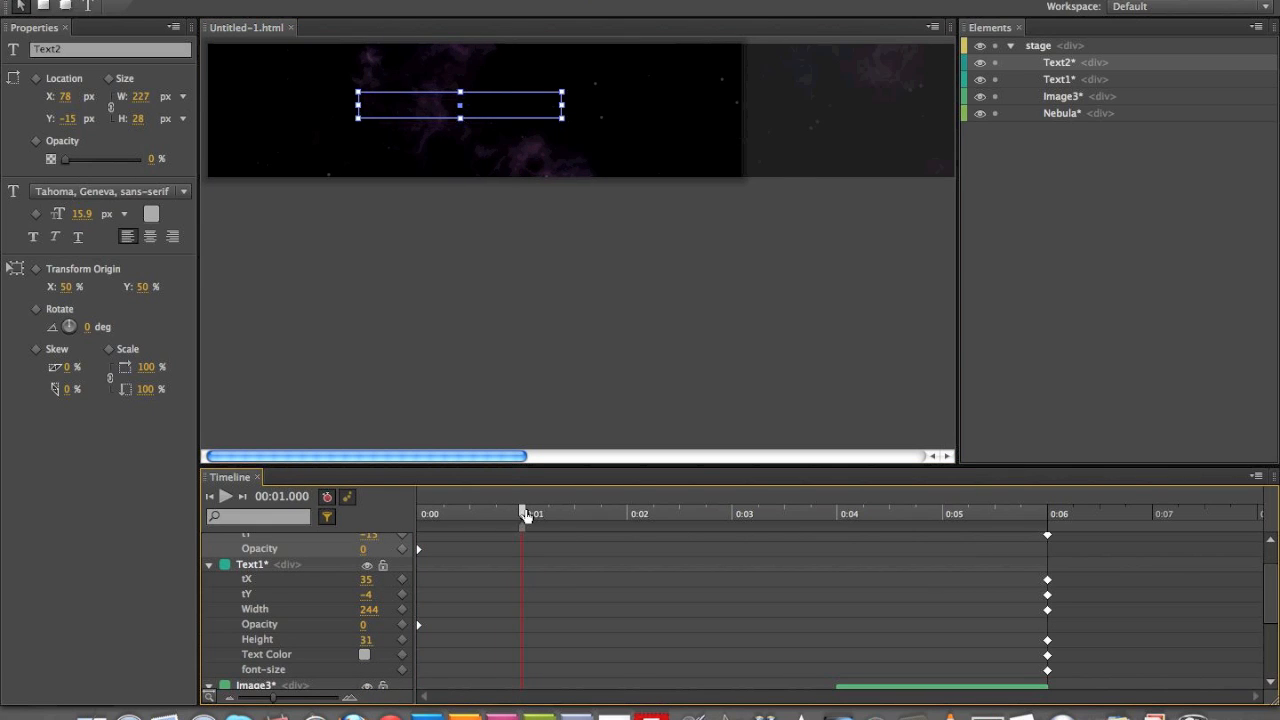
{"action": "left_click", "coordinate": [479, 84]}
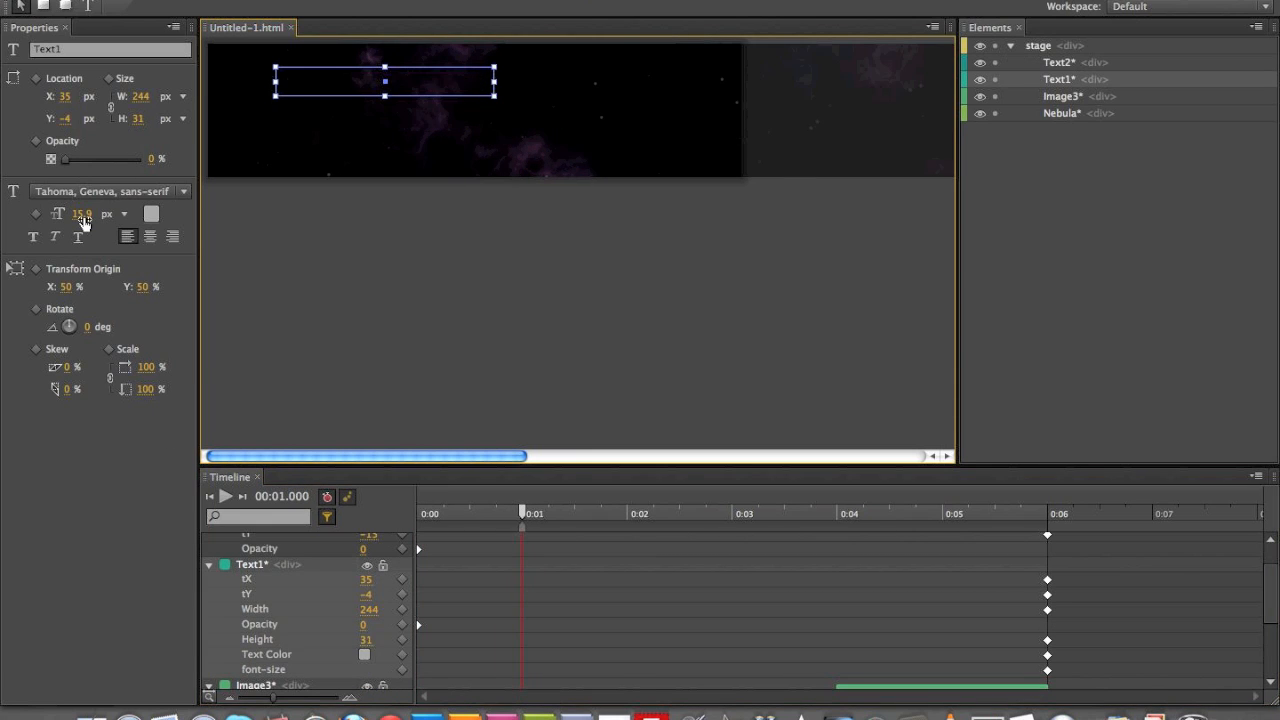
{"action": "left_click", "coordinate": [36, 142]}
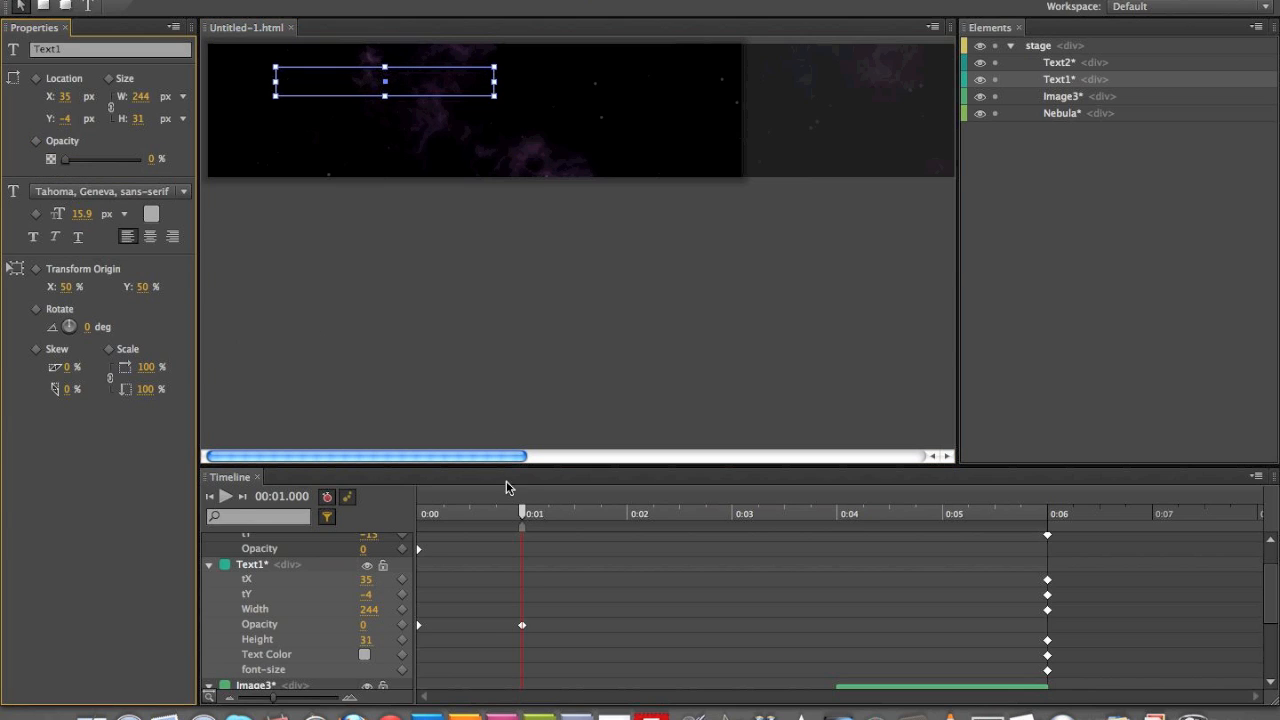
{"action": "left_click_drag", "start_coordinate": [521, 526], "coordinate": [630, 512]}
{"action": "left_click_drag", "start_coordinate": [67, 162], "coordinate": [246, 163]}
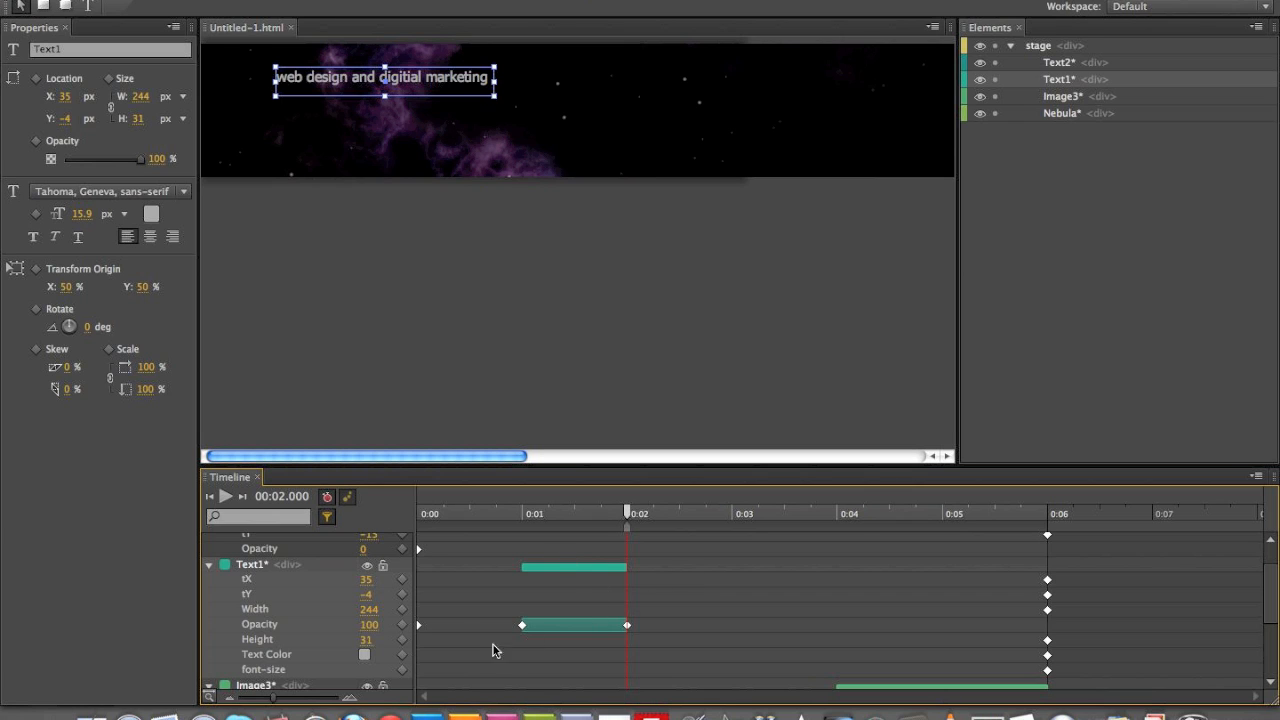
Step: Fade in the "now with Adobe Edge!" text from 0% opacity at 0:02 to 100% at 0:03
{"action": "left_click", "coordinate": [437, 108]}
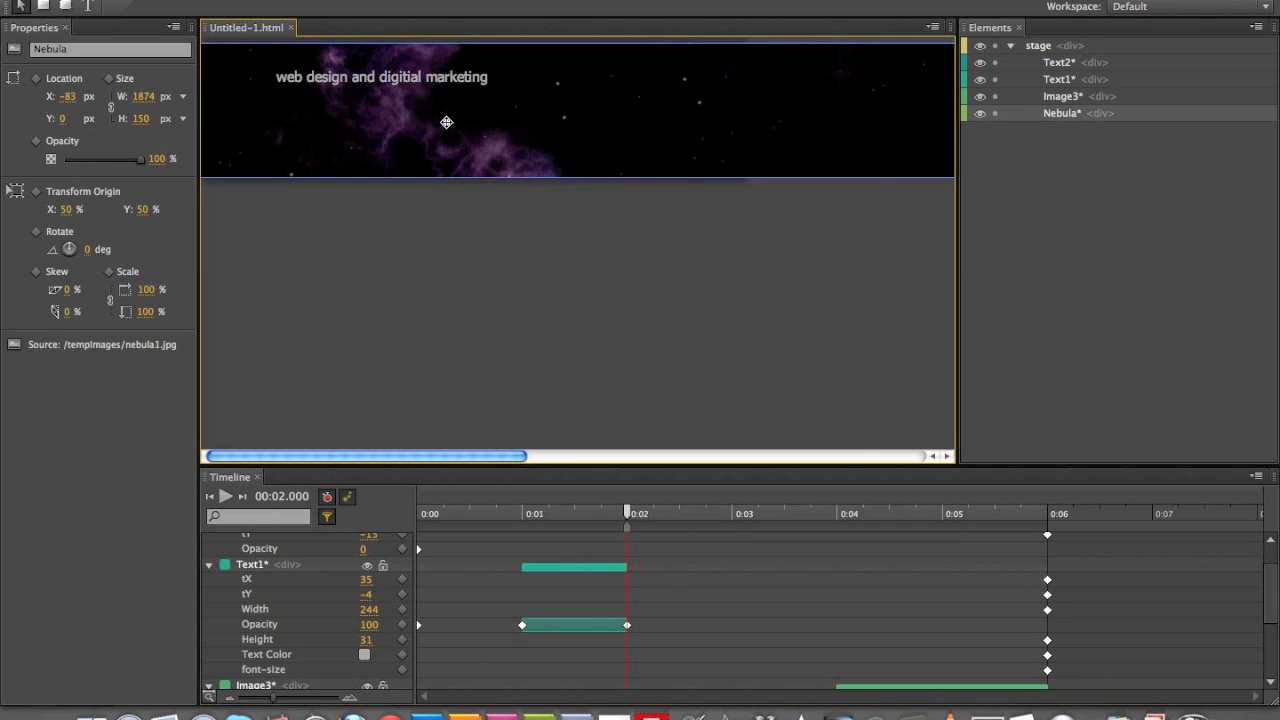
{"action": "left_click", "coordinate": [436, 105]}
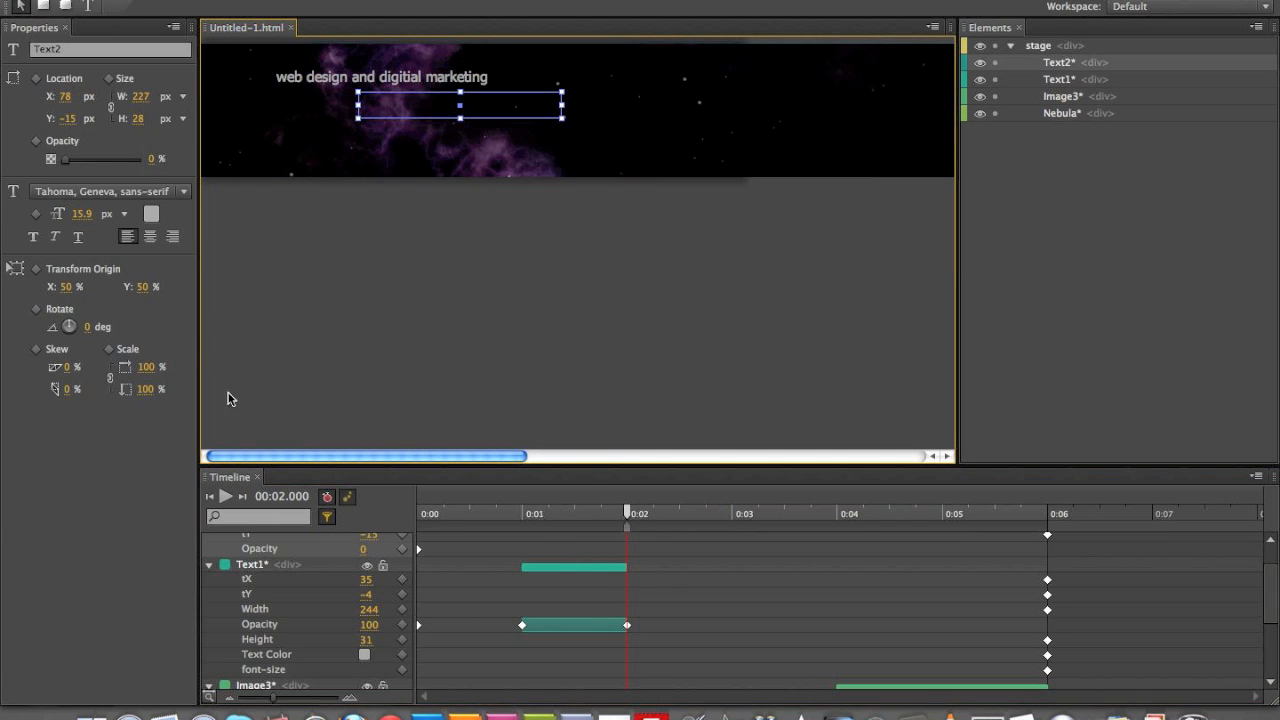
{"action": "left_click", "coordinate": [37, 141]}
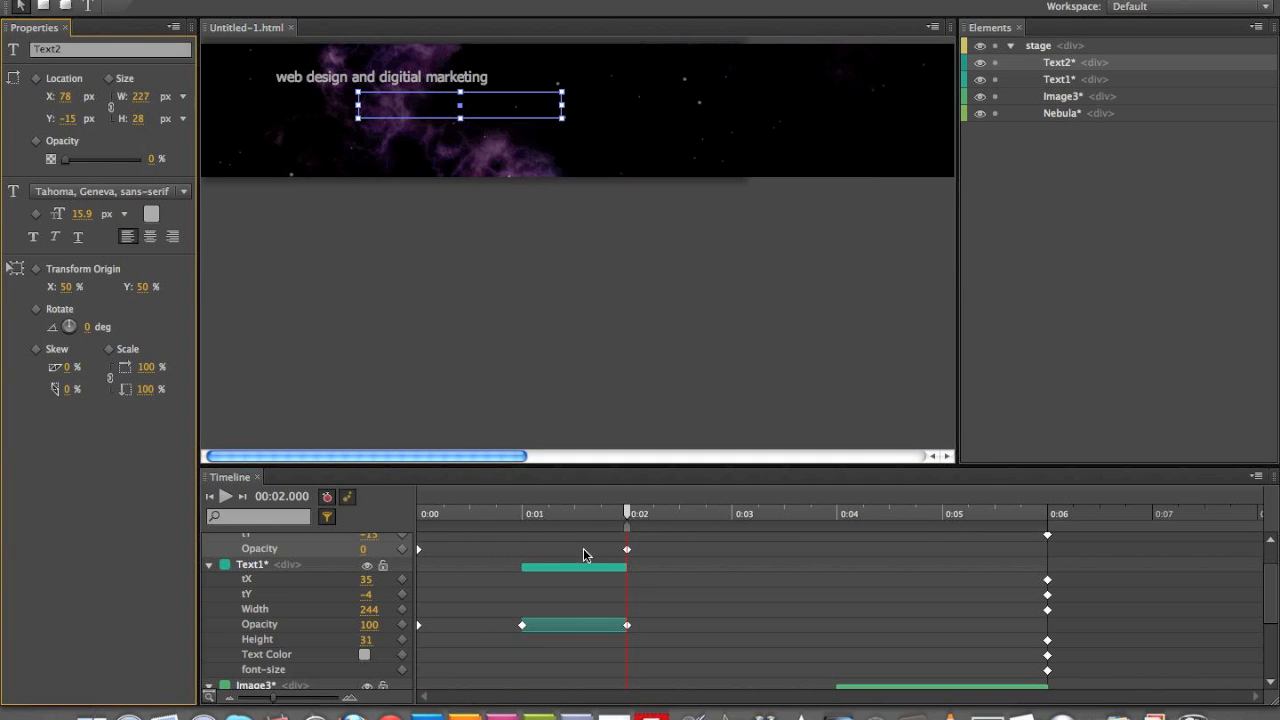
{"action": "left_click_drag", "start_coordinate": [630, 514], "coordinate": [736, 514]}
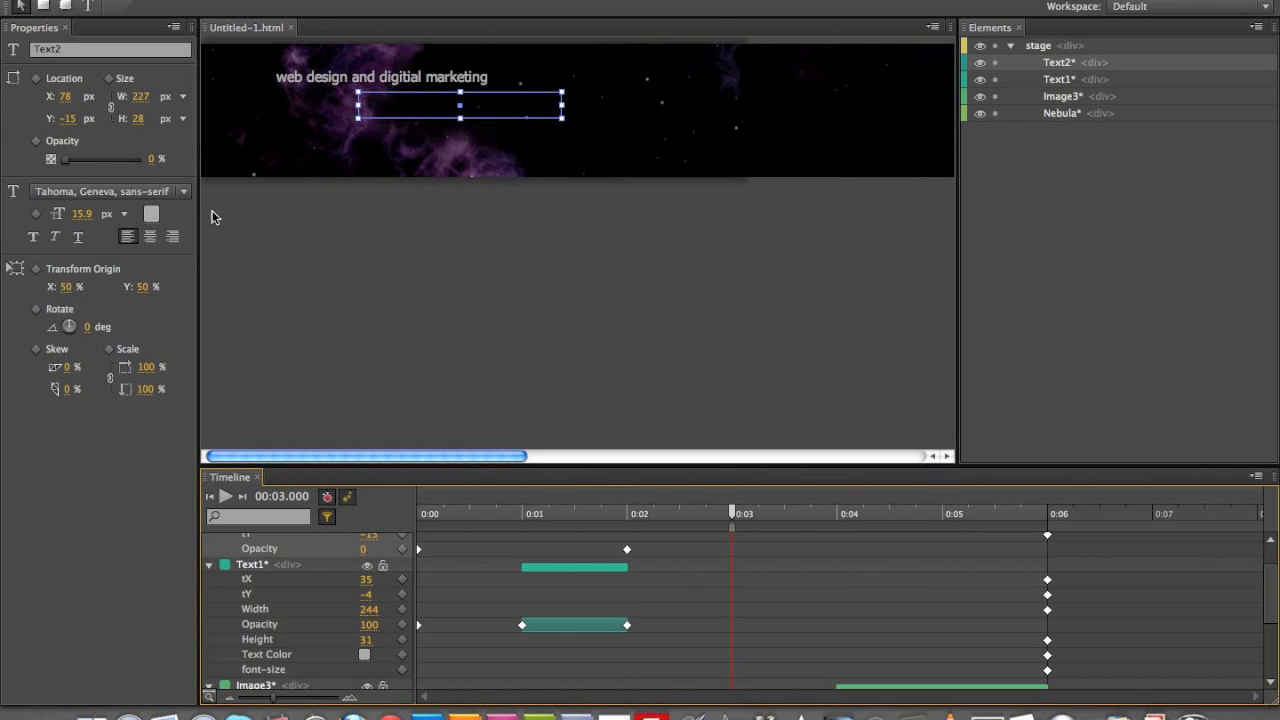
{"action": "left_click", "coordinate": [37, 141]}
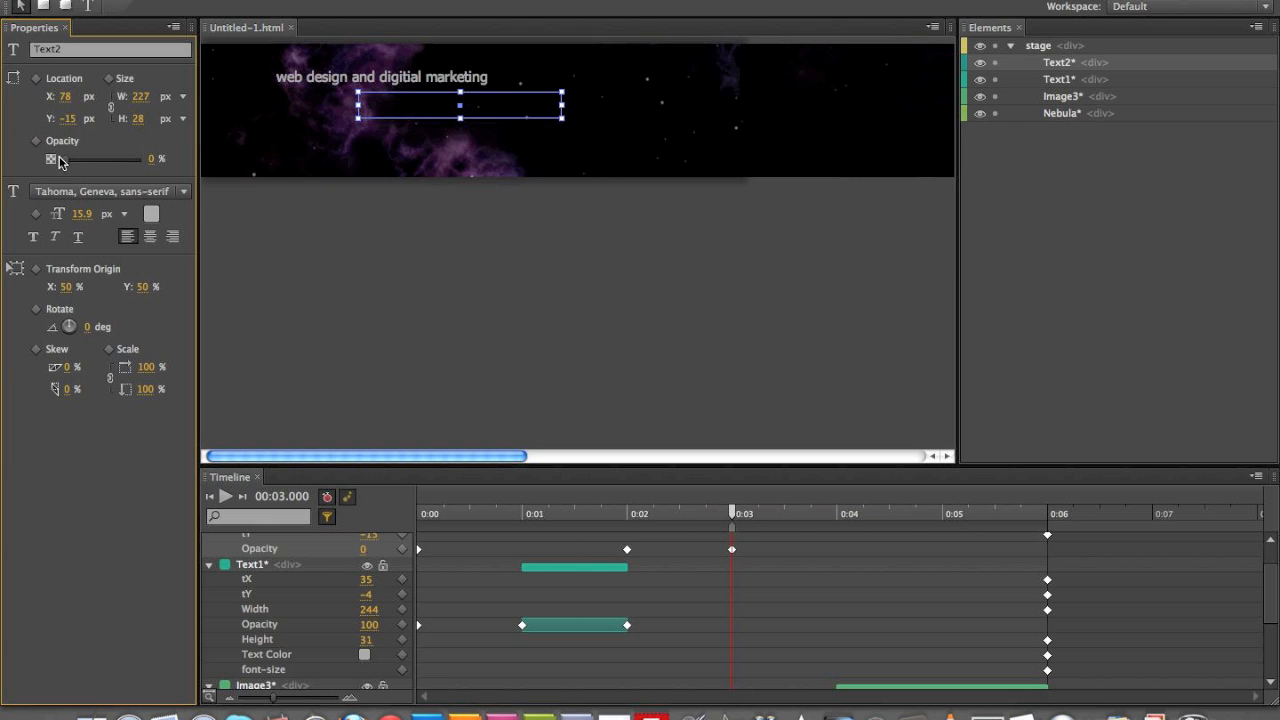
{"action": "left_click_drag", "start_coordinate": [58, 162], "coordinate": [176, 168]}
{"action": "left_click", "coordinate": [645, 441]}
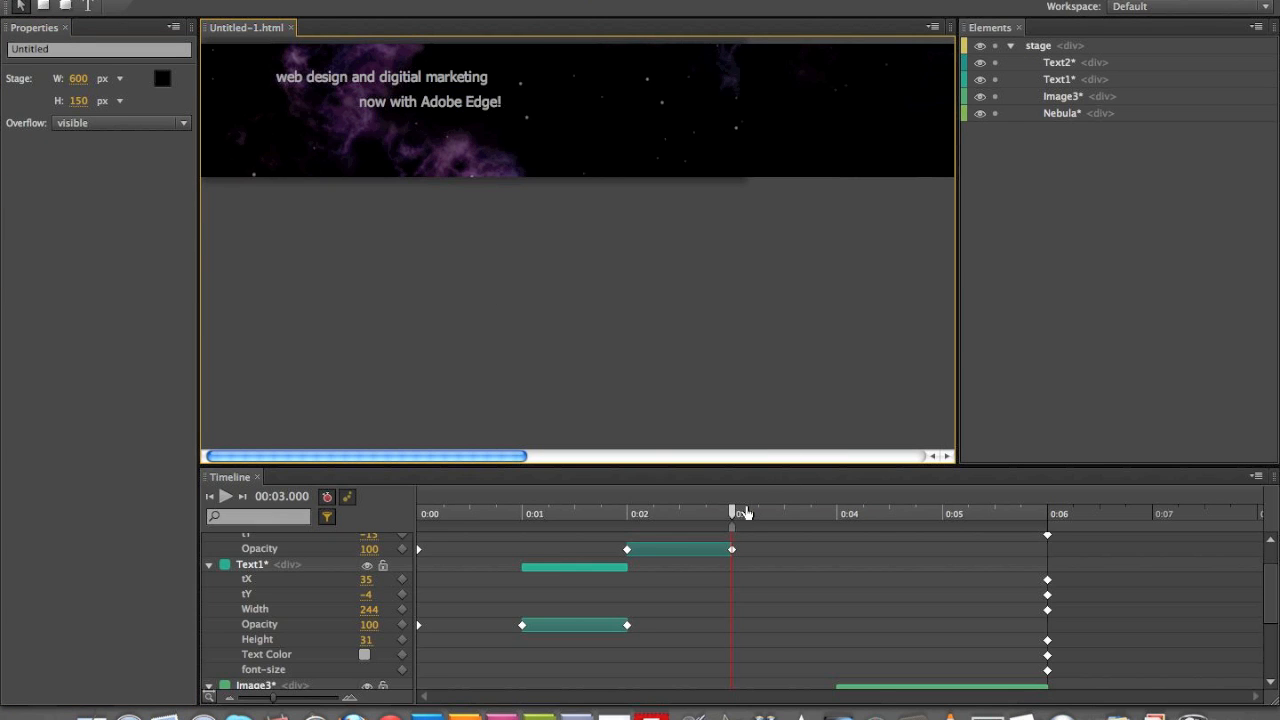
Step: Play the animation from the start to check the fade-ins of both text lines
{"action": "left_click_drag", "start_coordinate": [730, 514], "coordinate": [397, 517]}
{"action": "key", "text": "space"}
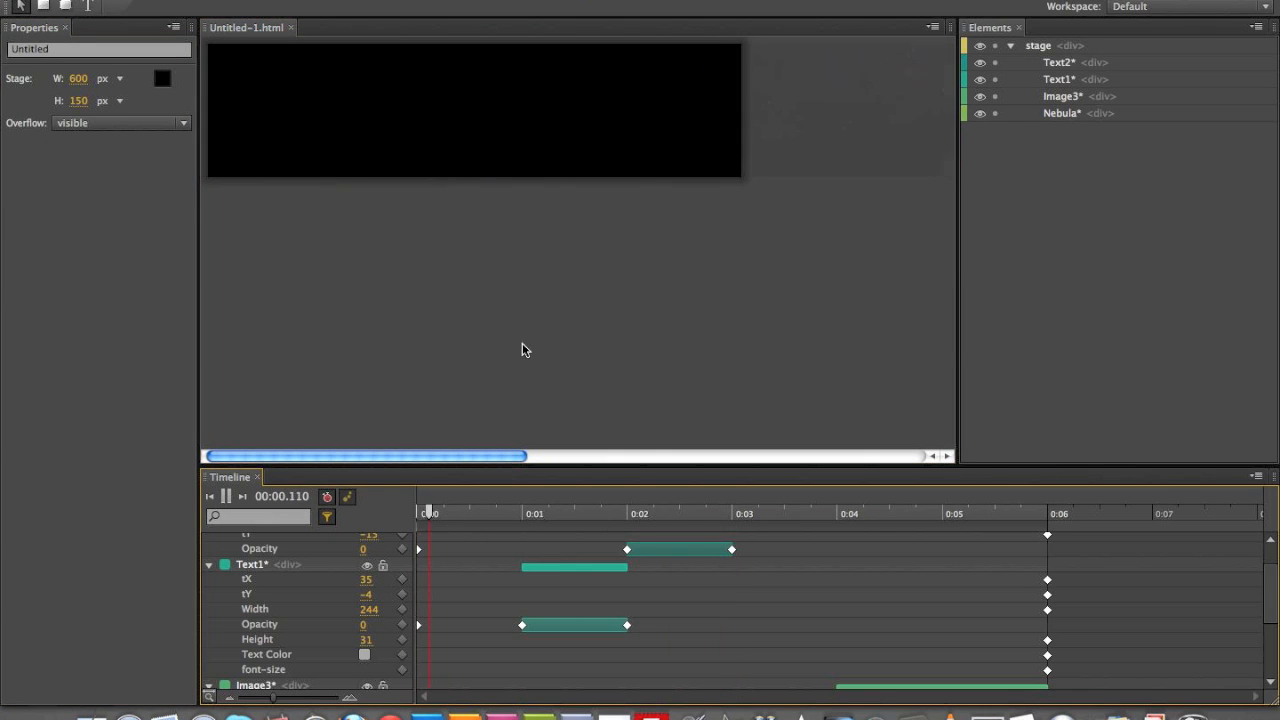
{"action": "left_click", "coordinate": [597, 309]}
Step: Reposition the tagline at X 6 px, Y -6 px and the "now with Adobe Edge!" text at X 79 px, Y -19 px
{"action": "left_click_drag", "start_coordinate": [420, 77], "coordinate": [406, 88]}
{"action": "left_click_drag", "start_coordinate": [484, 103], "coordinate": [397, 115]}
{"action": "left_click_drag", "start_coordinate": [420, 89], "coordinate": [466, 82]}
{"action": "mouse_move", "coordinate": [347, 114]}
{"action": "left_mouse_down"}
{"action": "mouse_move", "coordinate": [365, 110]}
{"action": "mouse_move", "coordinate": [351, 106]}
{"action": "left_mouse_up"}
{"action": "mouse_move", "coordinate": [434, 88]}
{"action": "left_mouse_down"}
{"action": "mouse_move", "coordinate": [399, 82]}
{"action": "mouse_move", "coordinate": [487, 100]}
{"action": "mouse_move", "coordinate": [412, 81]}
{"action": "left_mouse_up"}
{"action": "left_click_drag", "start_coordinate": [481, 101], "coordinate": [469, 99]}
{"action": "left_click", "coordinate": [529, 284]}
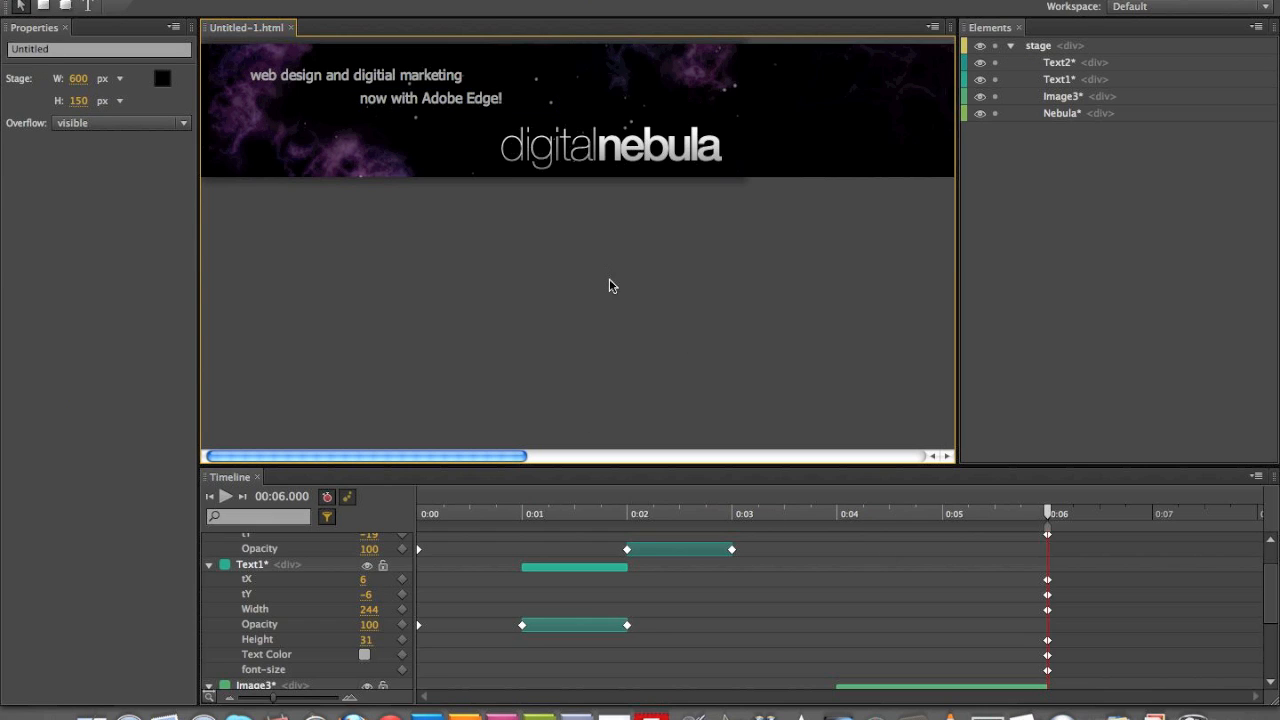
Step: Fade out both text lines together from 100% opacity at 0:04 to 0% at 0:05
{"action": "scroll", "coordinate": [990, 552], "scroll_direction": "down", "scroll_amount": 3}
{"action": "scroll", "coordinate": [1010, 540], "scroll_direction": "up", "scroll_amount": 2}
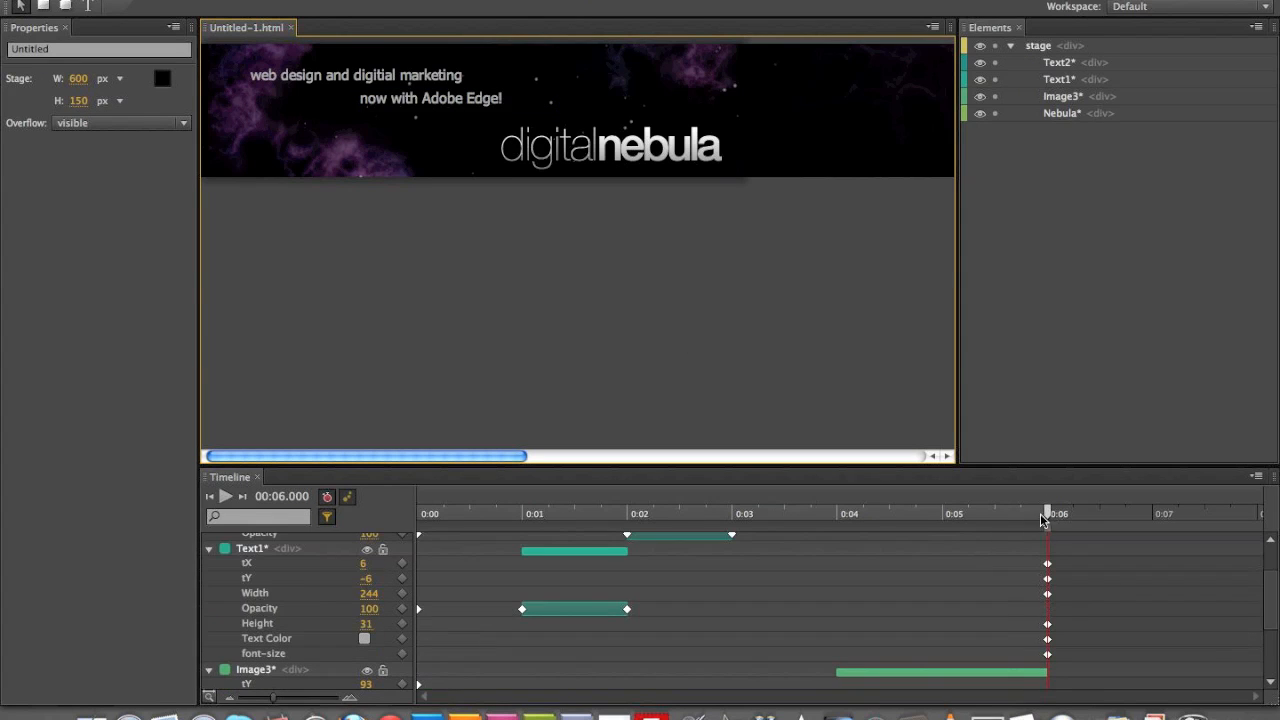
{"action": "left_click_drag", "start_coordinate": [1033, 513], "coordinate": [837, 518]}
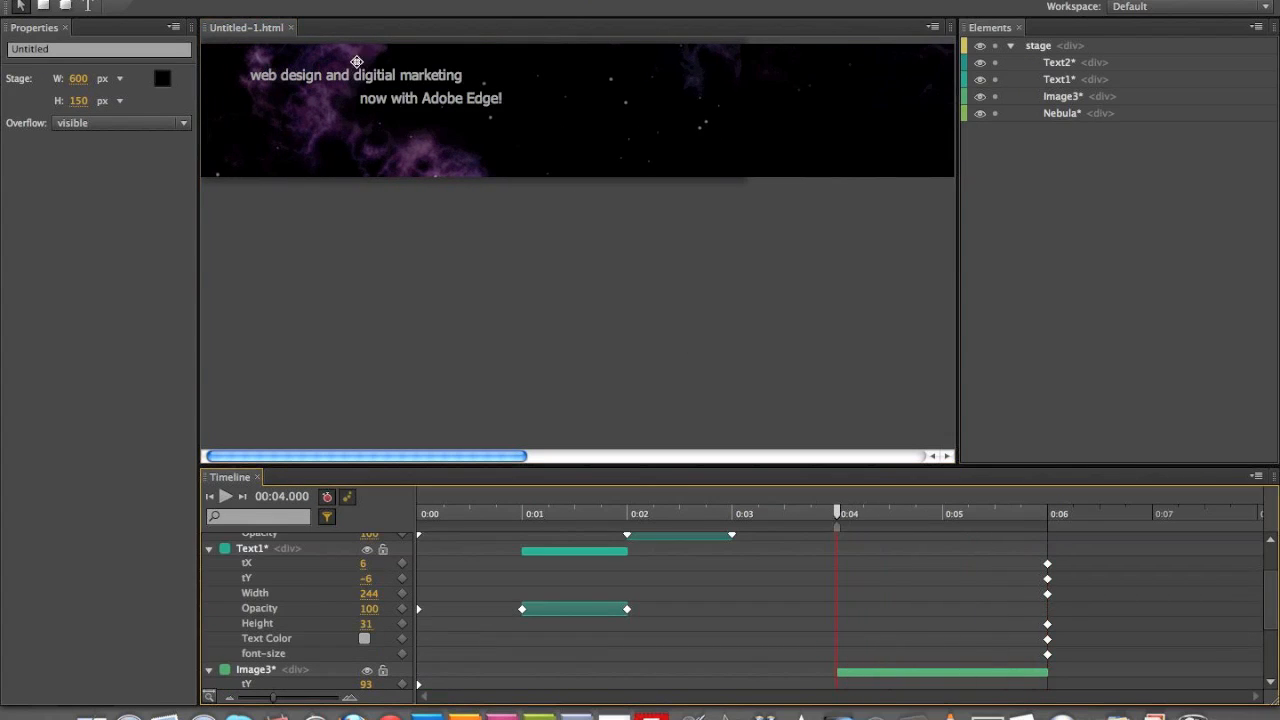
{"action": "left_click", "coordinate": [327, 75]}
{"action": "left_click", "coordinate": [36, 141]}
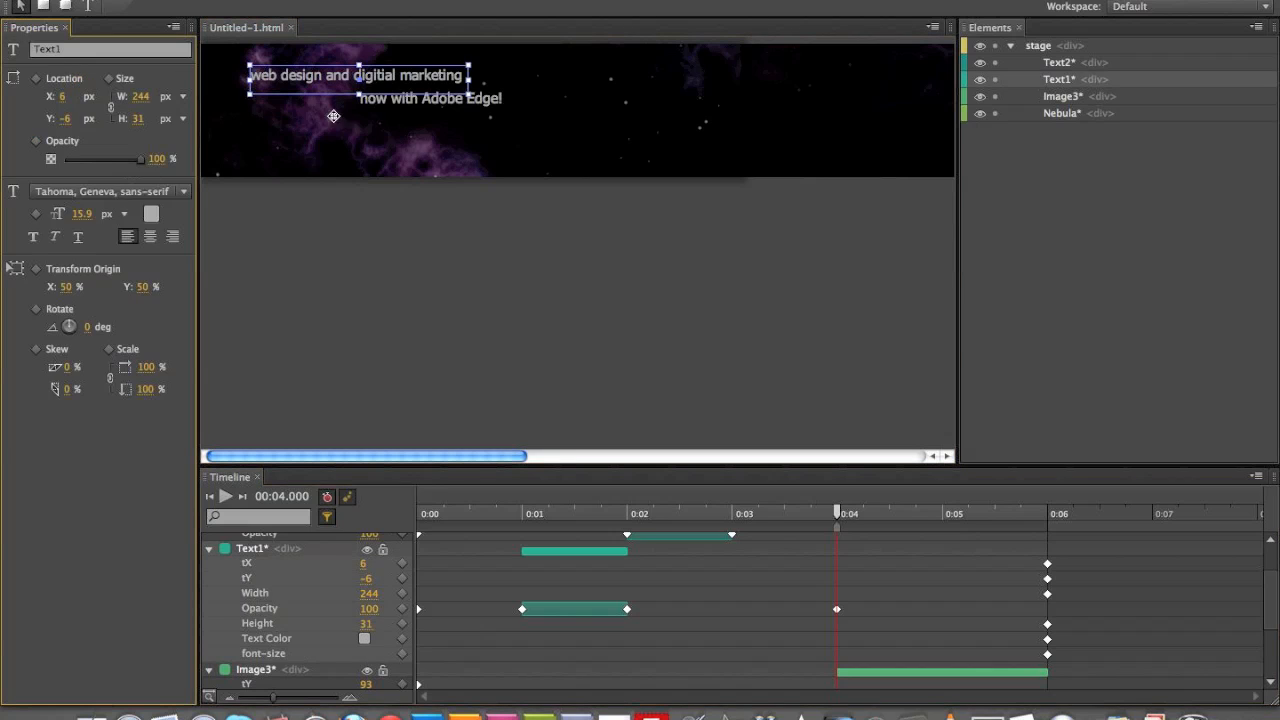
{"action": "left_click", "coordinate": [426, 98]}
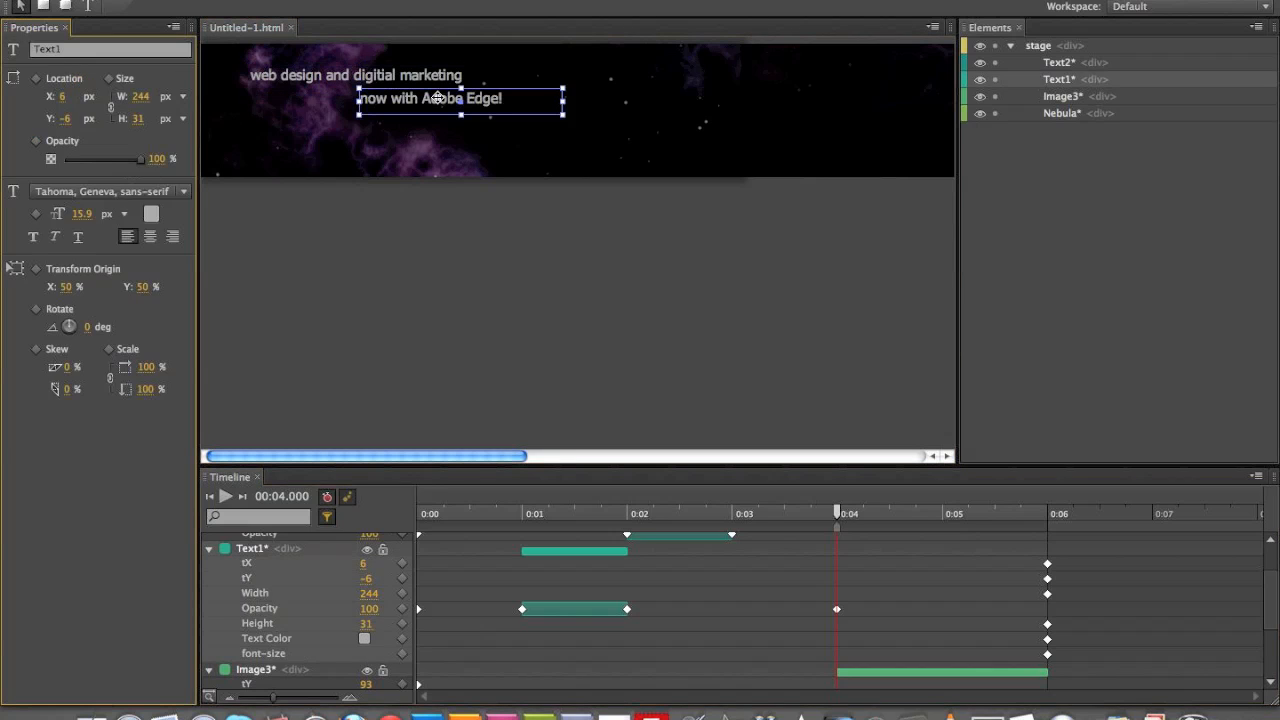
{"action": "left_click", "coordinate": [345, 75], "text": "shift"}
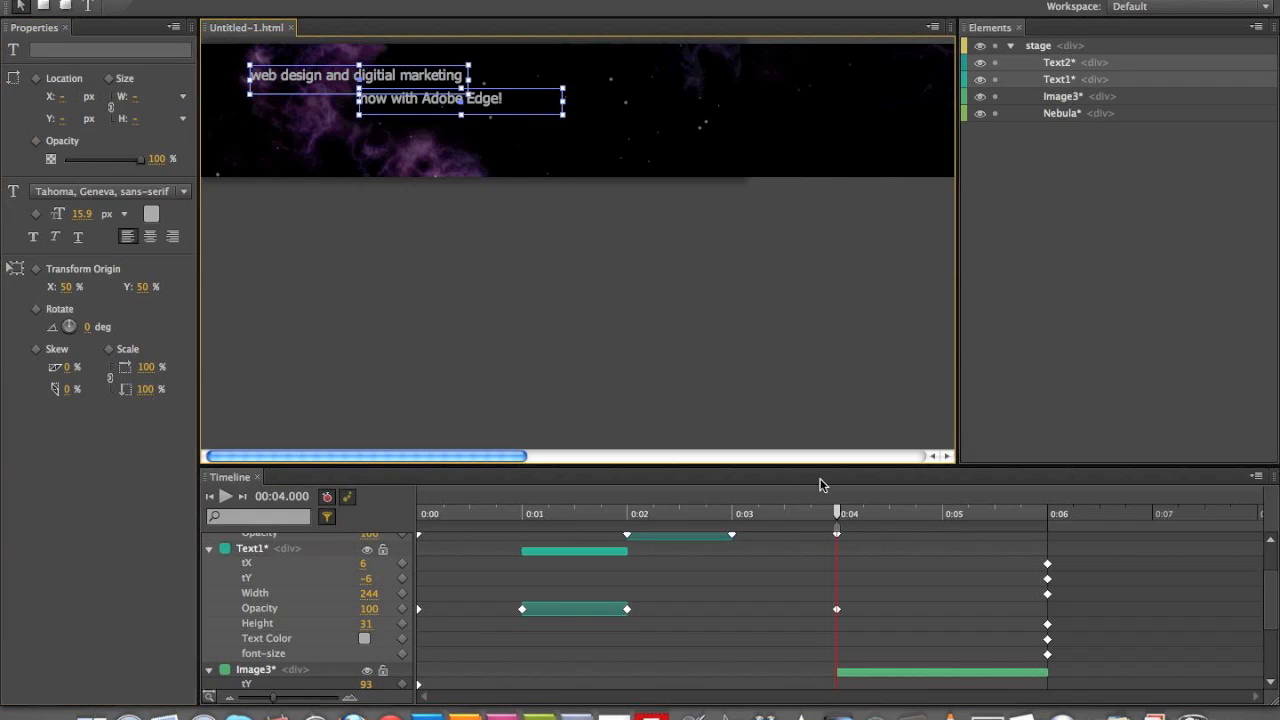
{"action": "left_click_drag", "start_coordinate": [842, 520], "coordinate": [945, 513]}
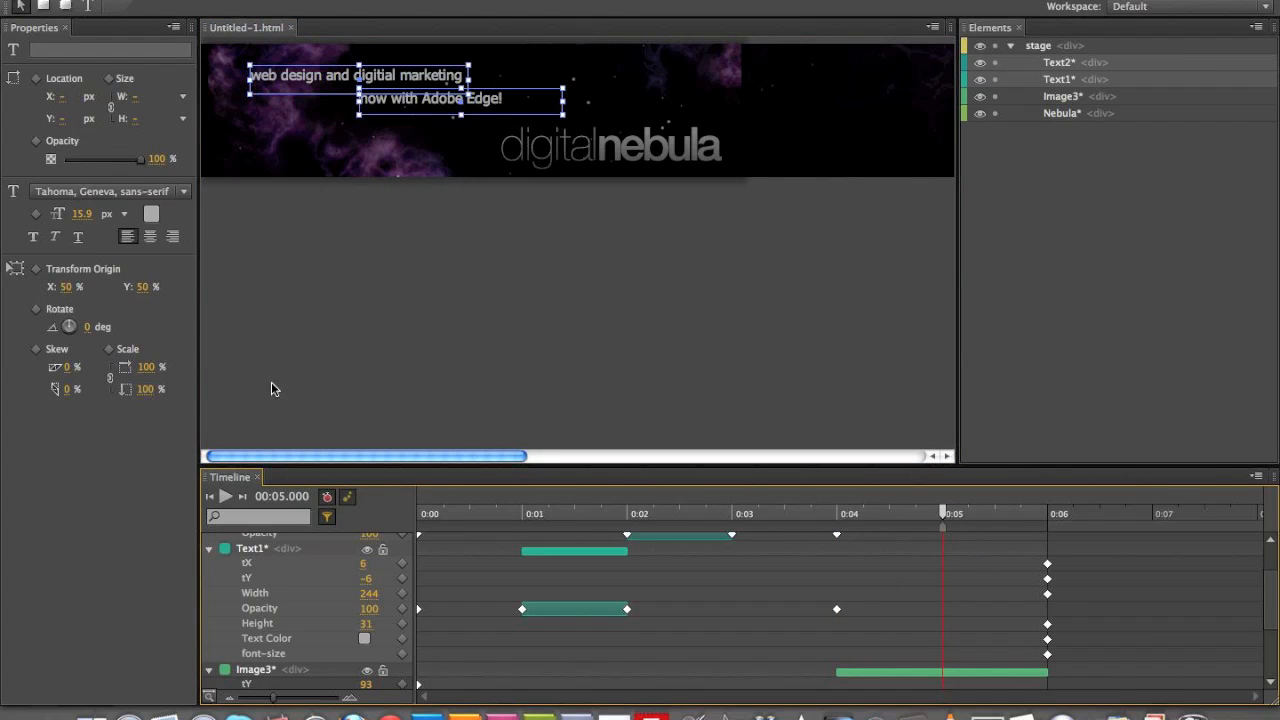
{"action": "left_click_drag", "start_coordinate": [118, 160], "coordinate": [50, 161]}
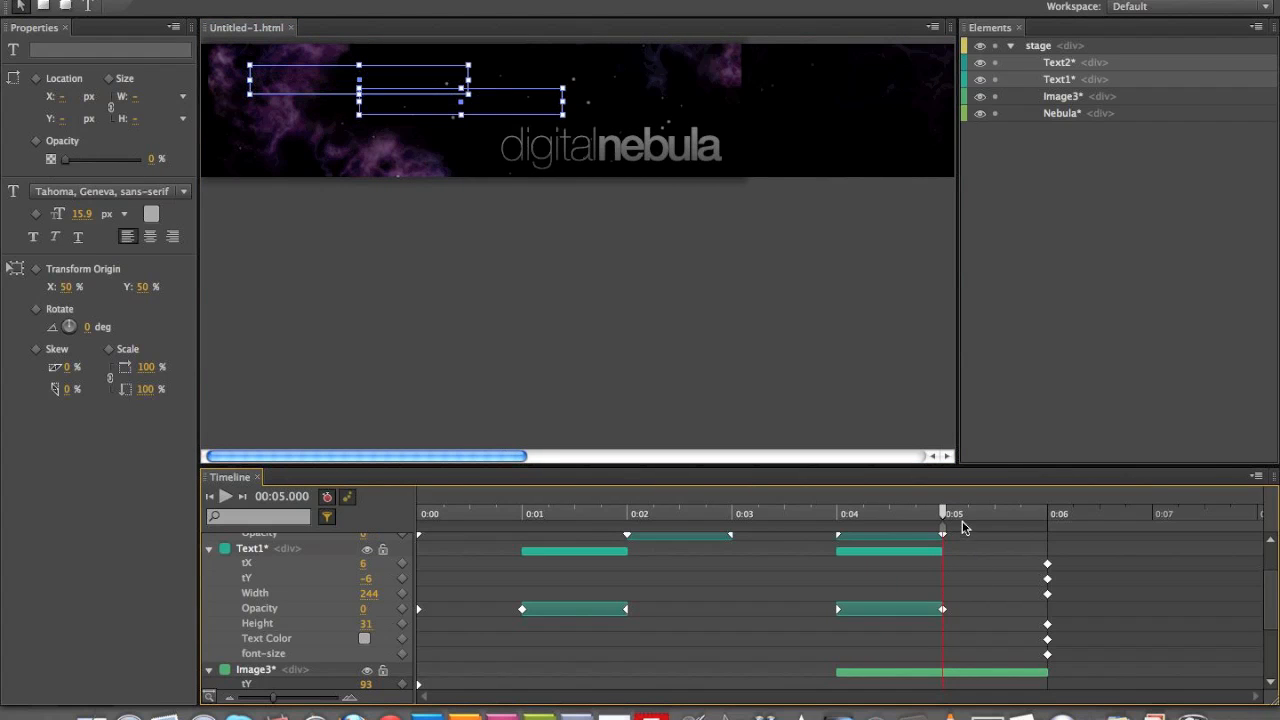
Step: Play the whole banner animation from the start and review the keyframes of all its elements
{"action": "left_click_drag", "start_coordinate": [947, 517], "coordinate": [393, 504]}
{"action": "key", "text": "space"}
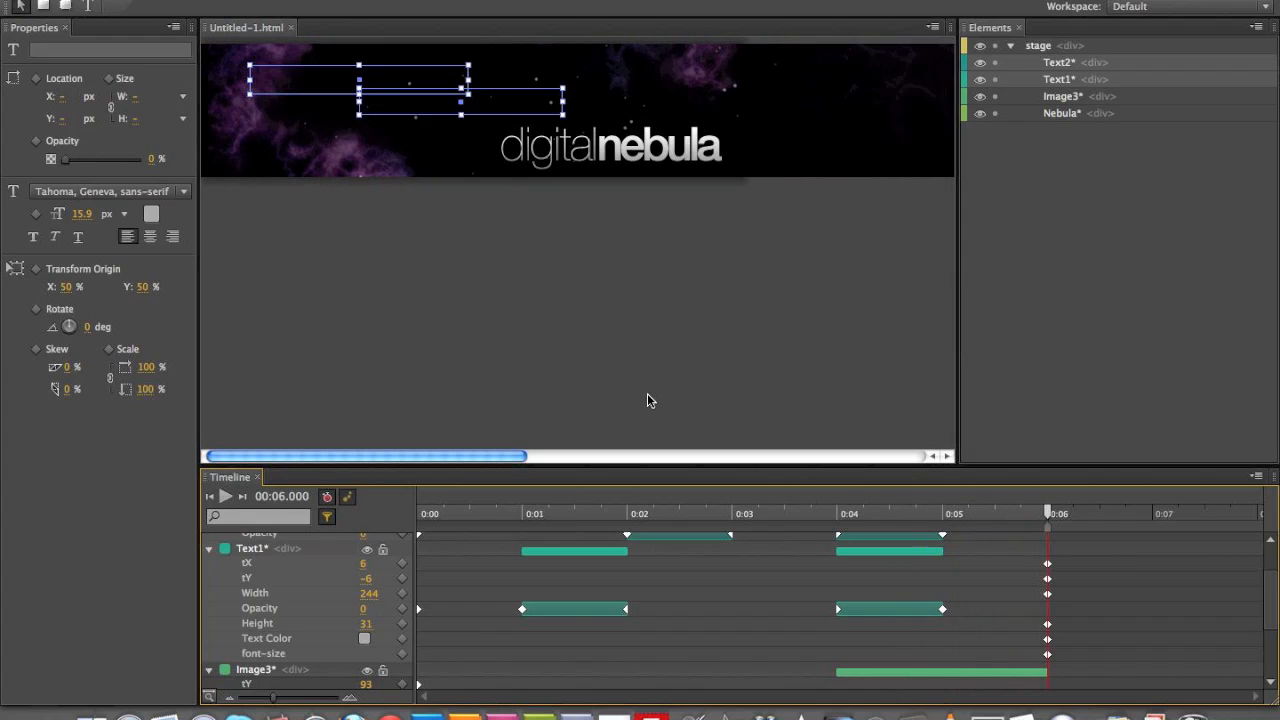
{"action": "scroll", "coordinate": [832, 562], "scroll_direction": "down", "scroll_amount": 3}
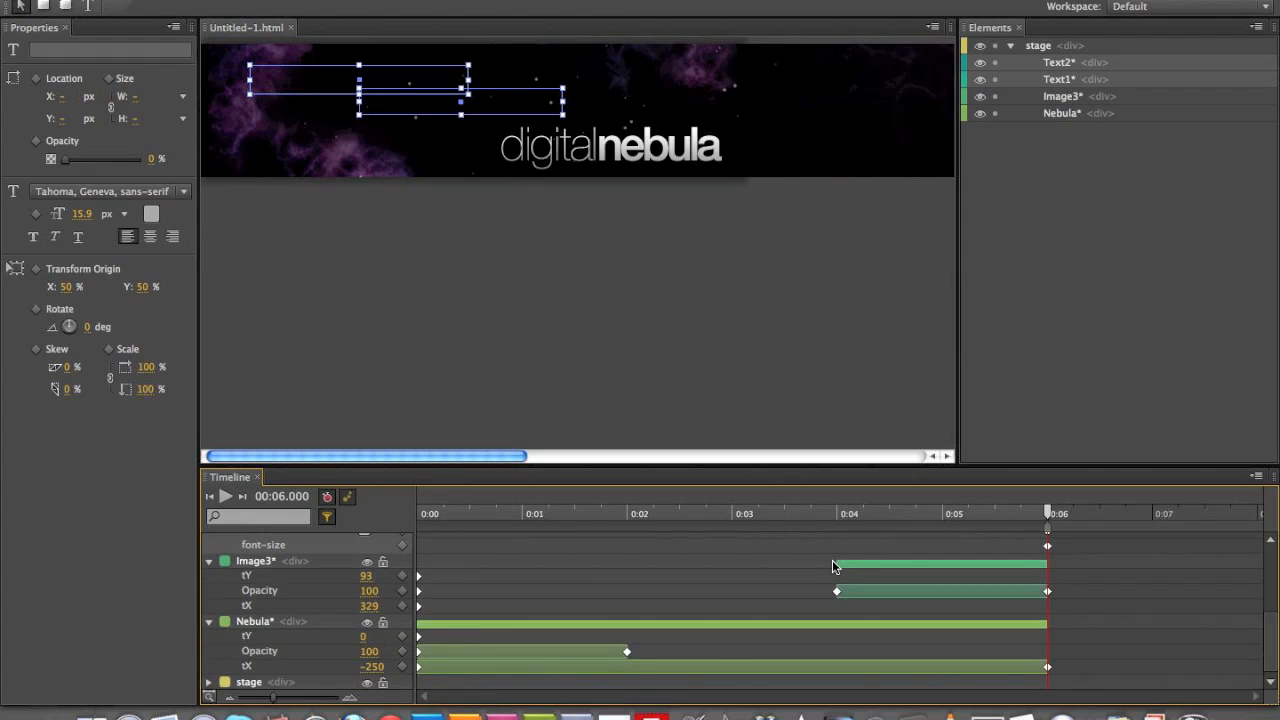
{"action": "scroll", "coordinate": [832, 560], "scroll_direction": "up", "scroll_amount": 5}
{"action": "left_click", "coordinate": [507, 290]}
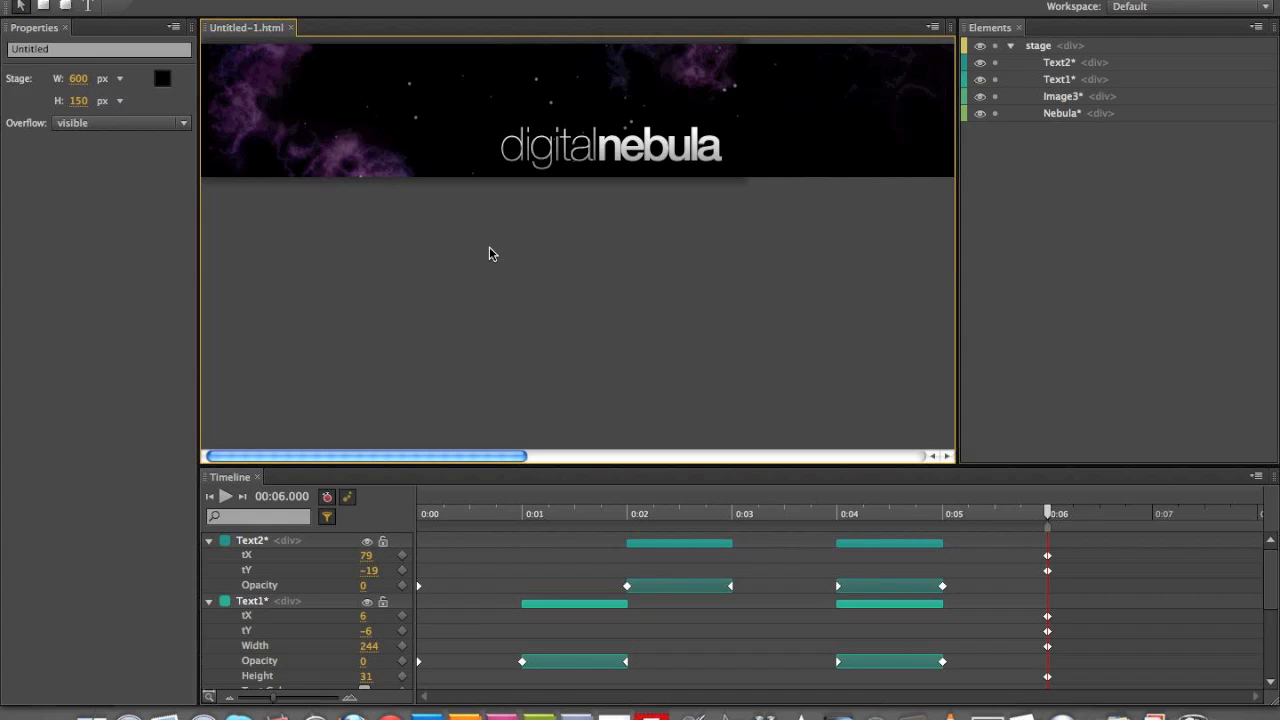
Step: Start saving the banner as a new file and browse to the "001 - Scratch" folder inside "Adobe Edge"
{"action": "left_click", "coordinate": [102, 0]}
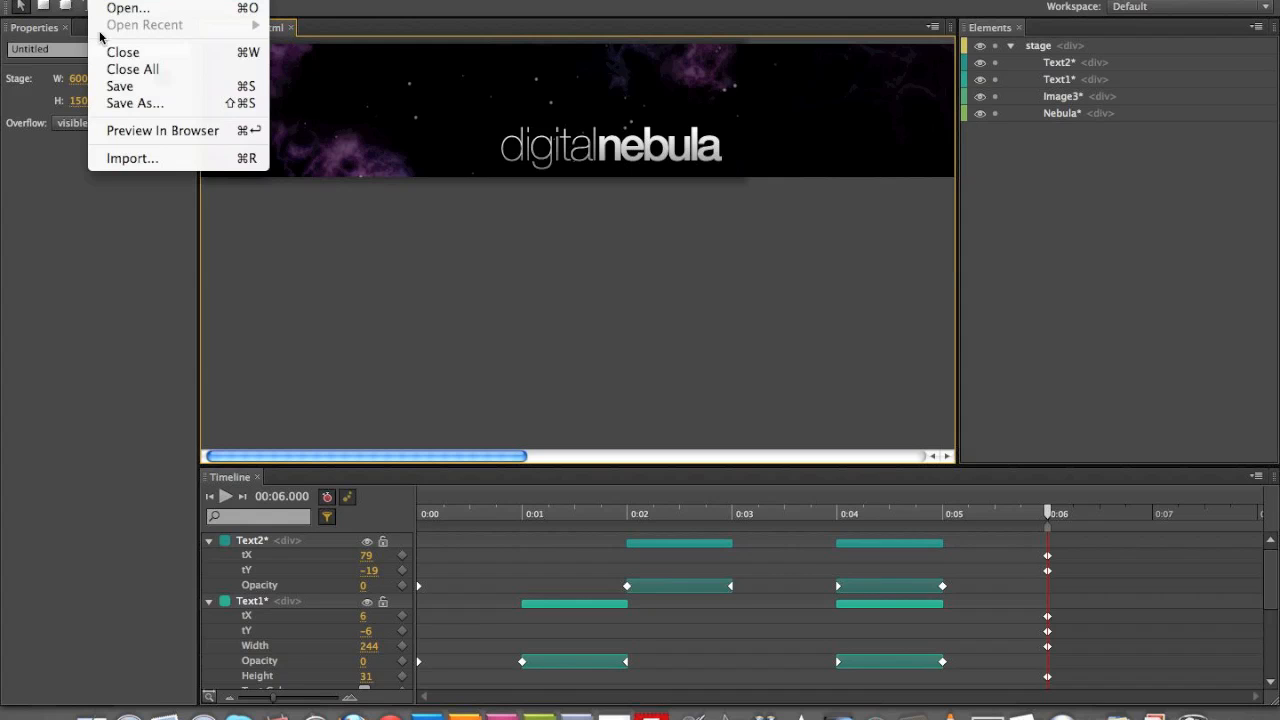
{"action": "left_click", "coordinate": [148, 104]}
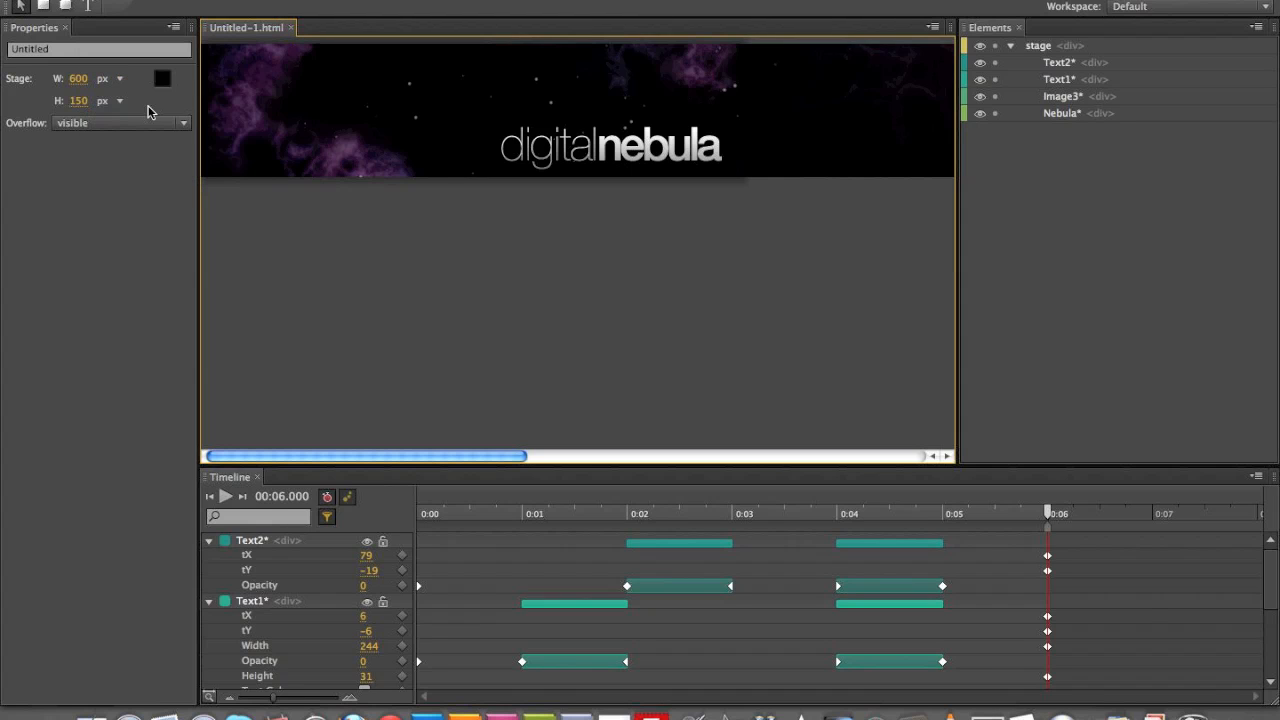
{"action": "left_click", "coordinate": [768, 167]}
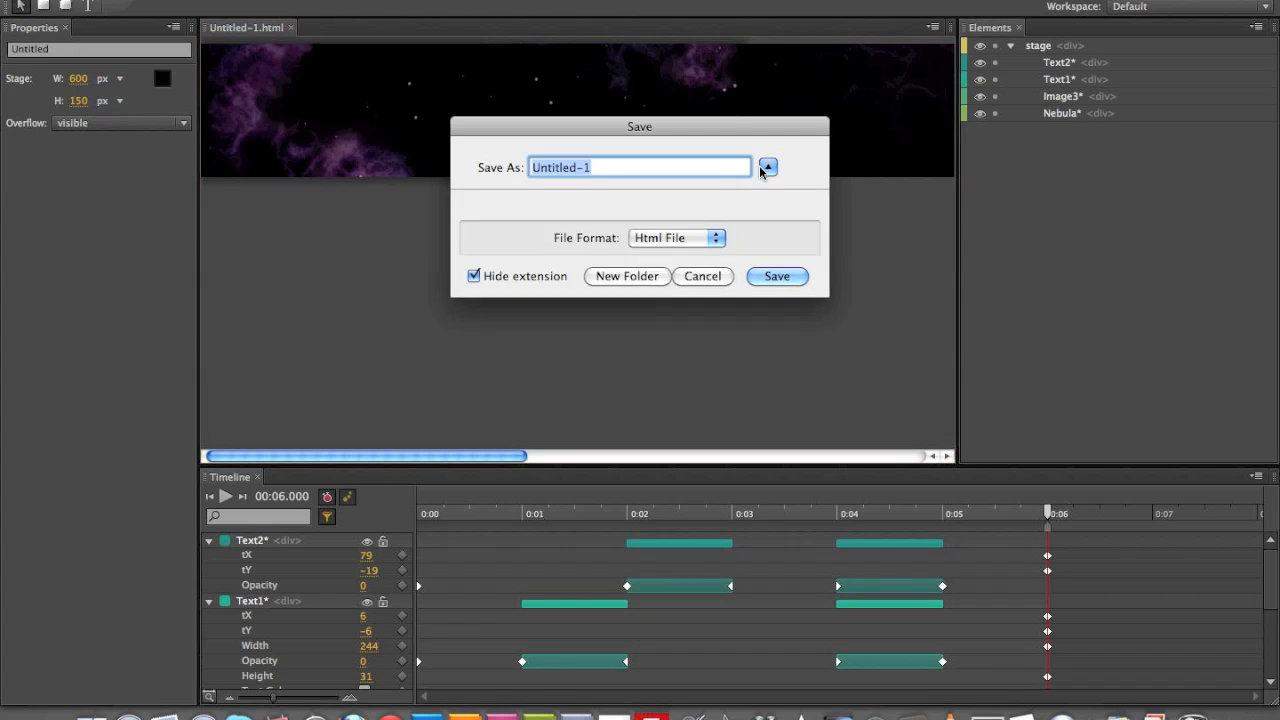
{"action": "left_click", "coordinate": [593, 210]}
{"action": "left_click", "coordinate": [593, 210]}
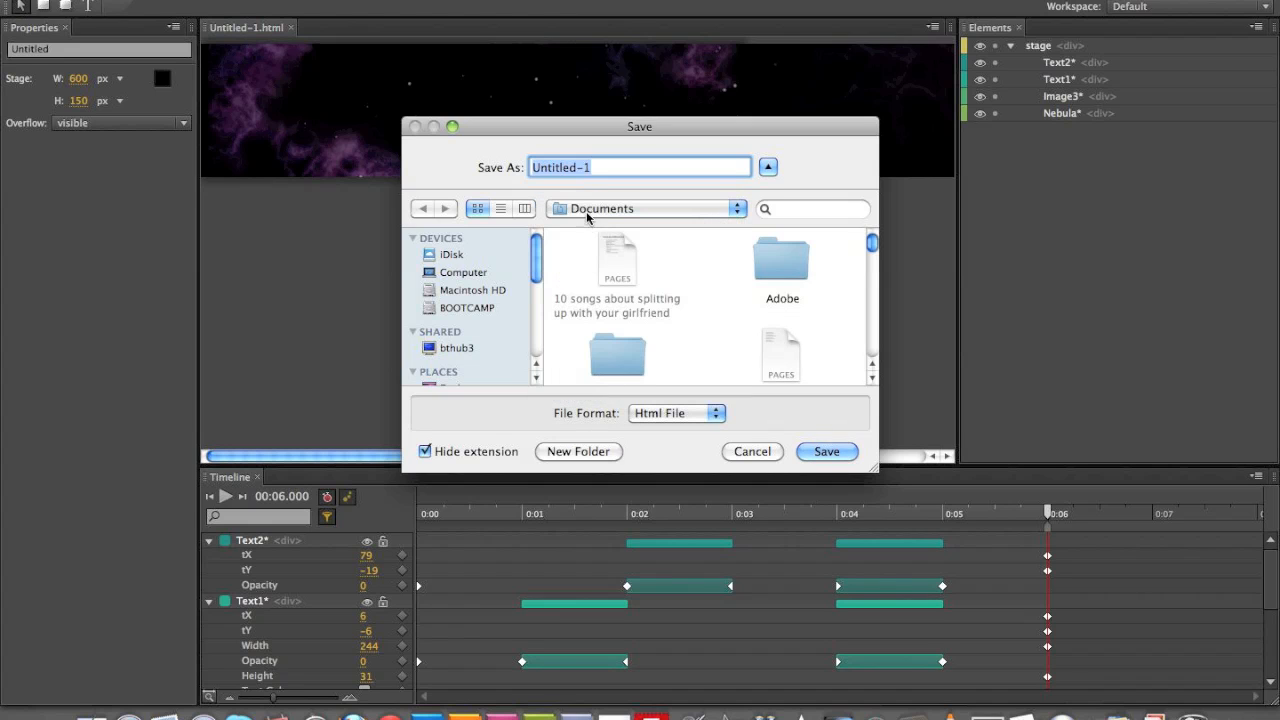
{"action": "scroll", "coordinate": [465, 330], "scroll_direction": "down", "scroll_amount": 5}
{"action": "left_click", "coordinate": [468, 354]}
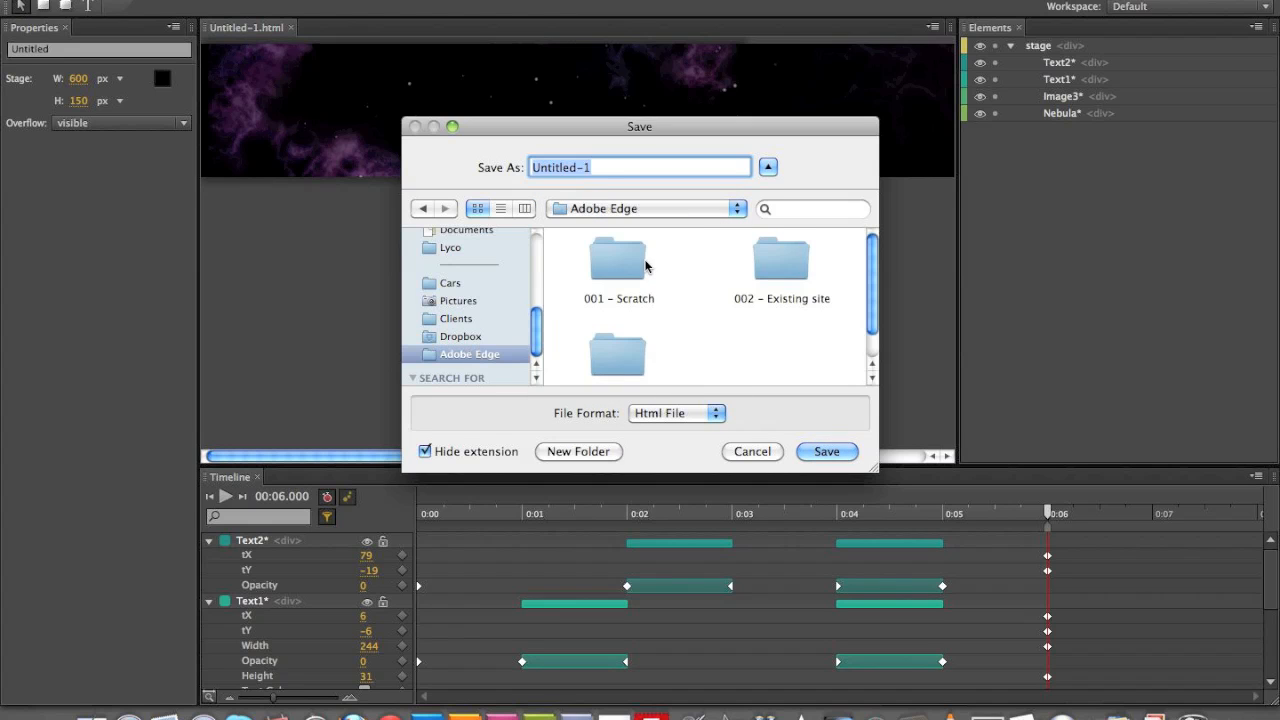
{"action": "double_click", "coordinate": [615, 264]}
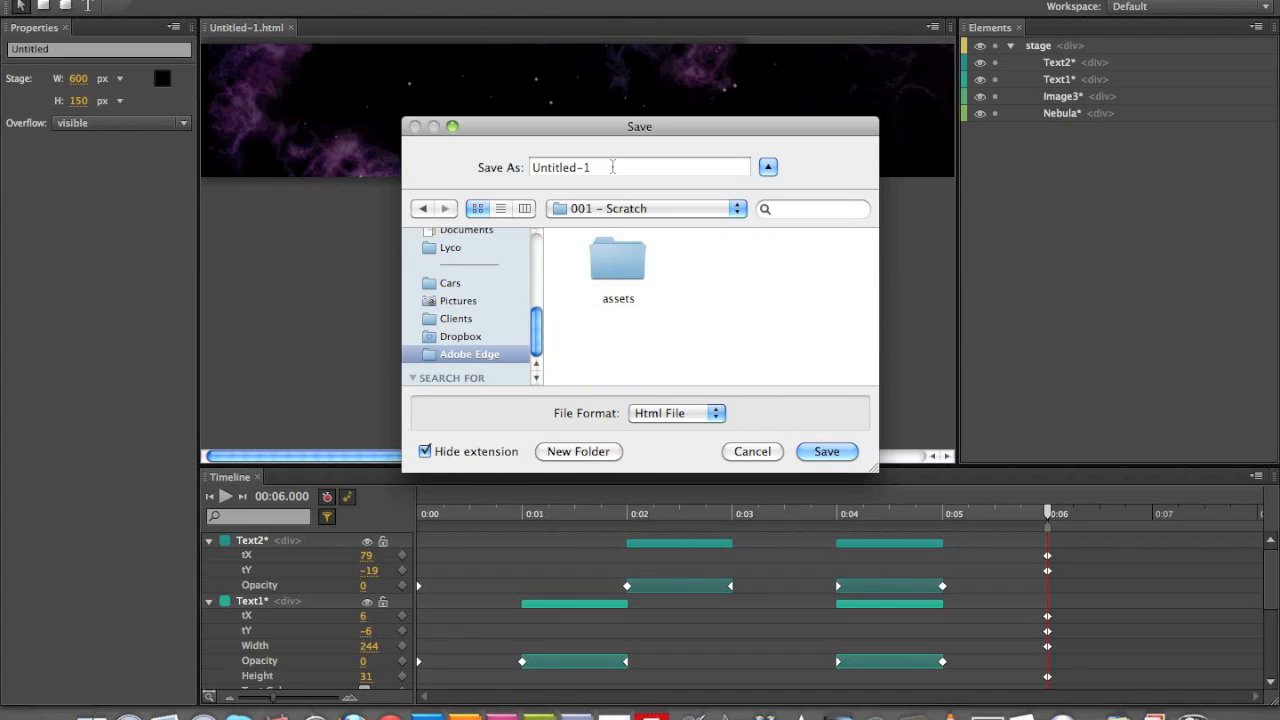
Step: Name the file "banner ad 1" and save it in Html File format
{"action": "left_click_drag", "start_coordinate": [611, 167], "coordinate": [478, 169]}
{"action": "type", "text": "banner ad 1"}
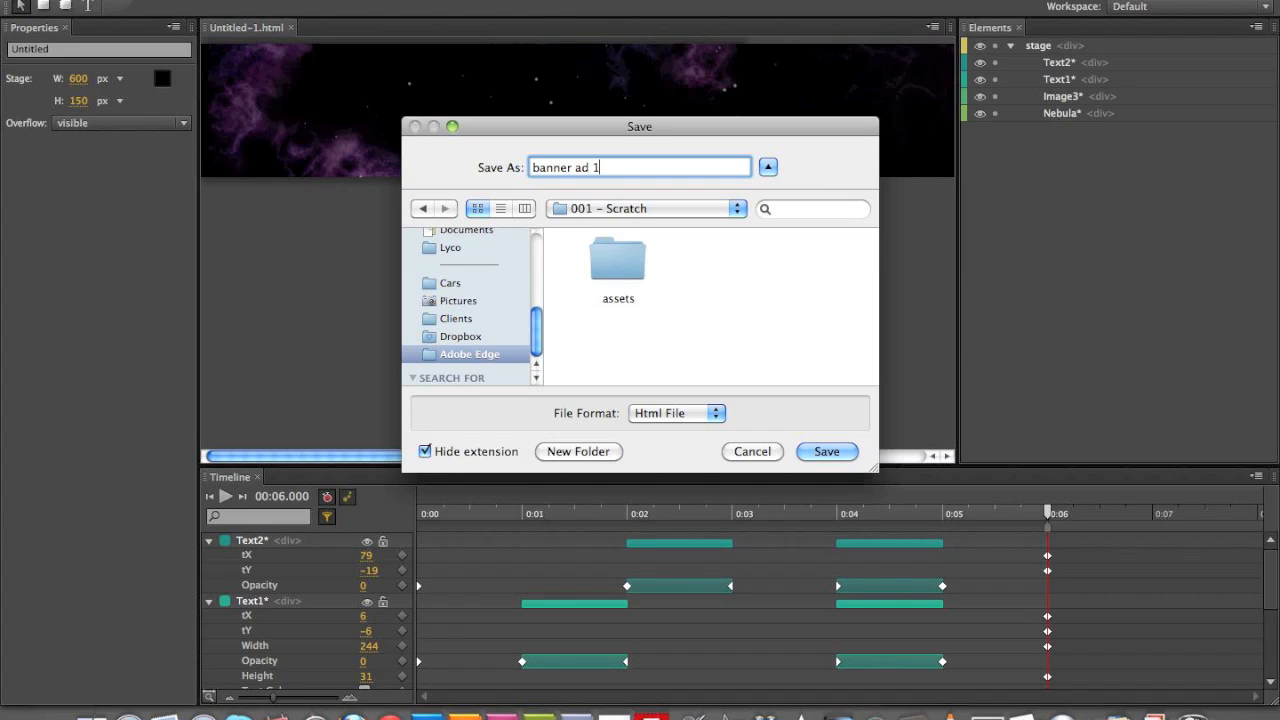
{"action": "left_click", "coordinate": [678, 418]}
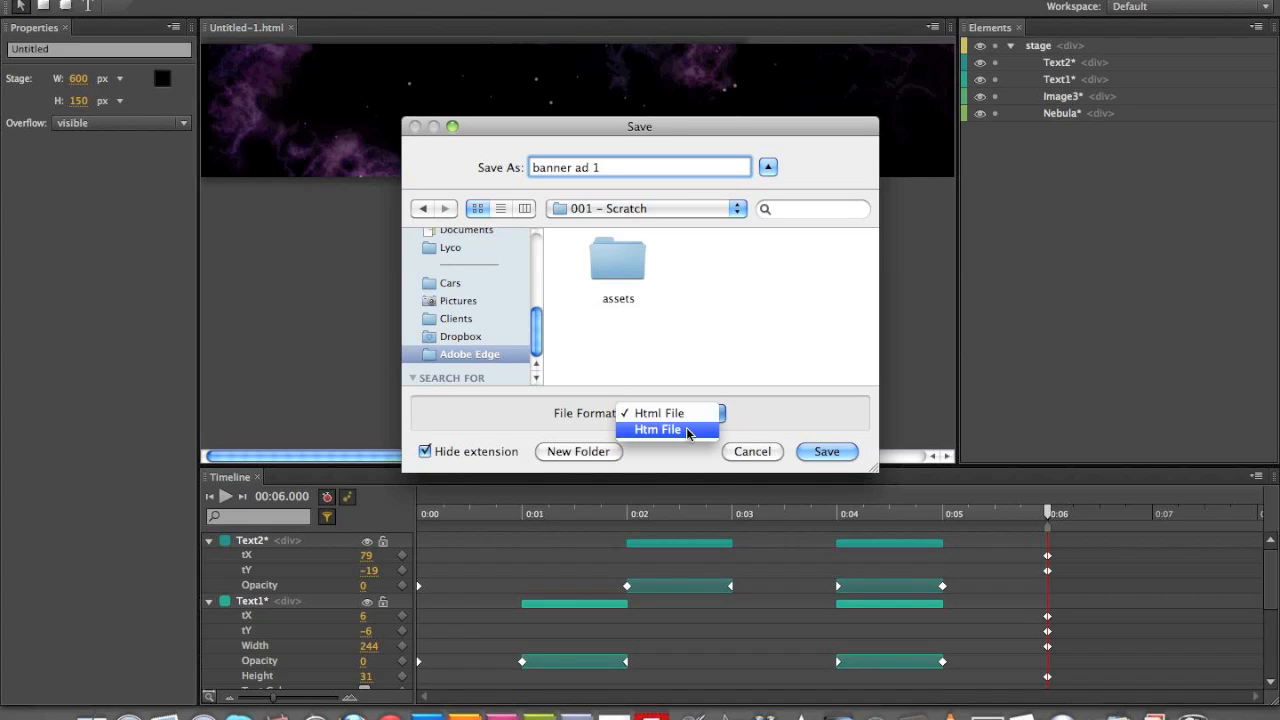
{"action": "left_click", "coordinate": [758, 415]}
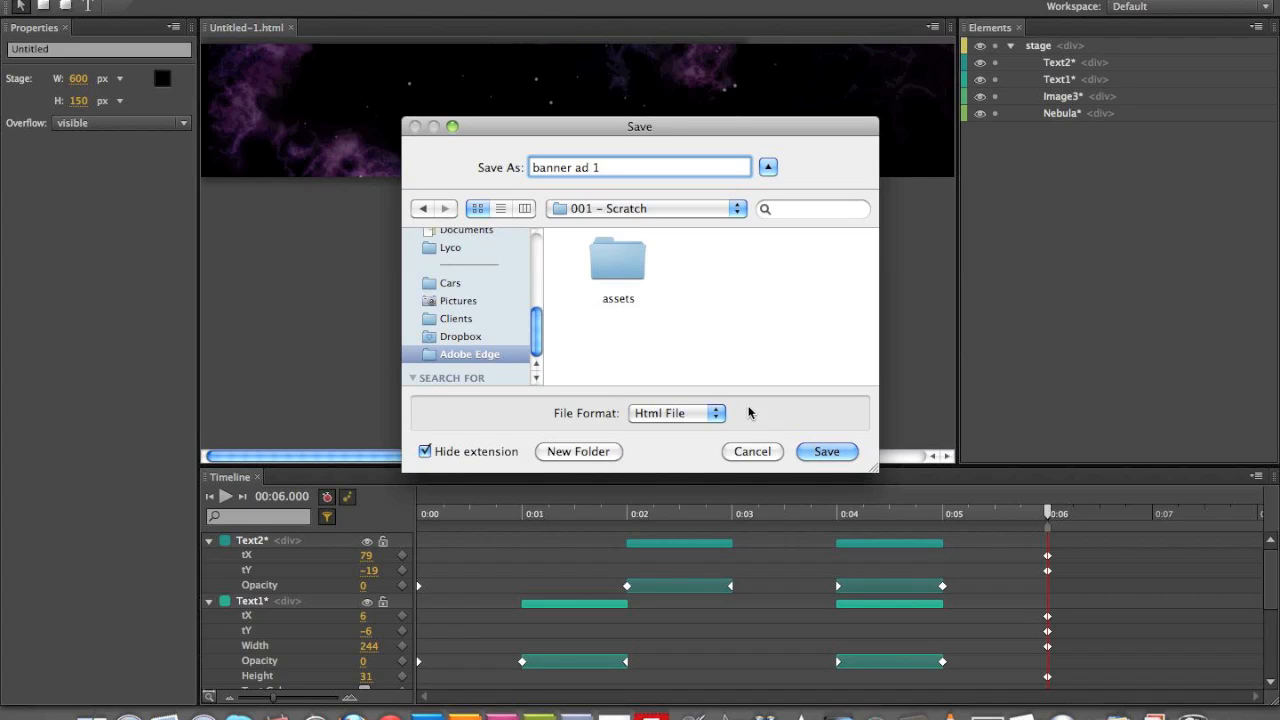
{"action": "left_click", "coordinate": [827, 451]}
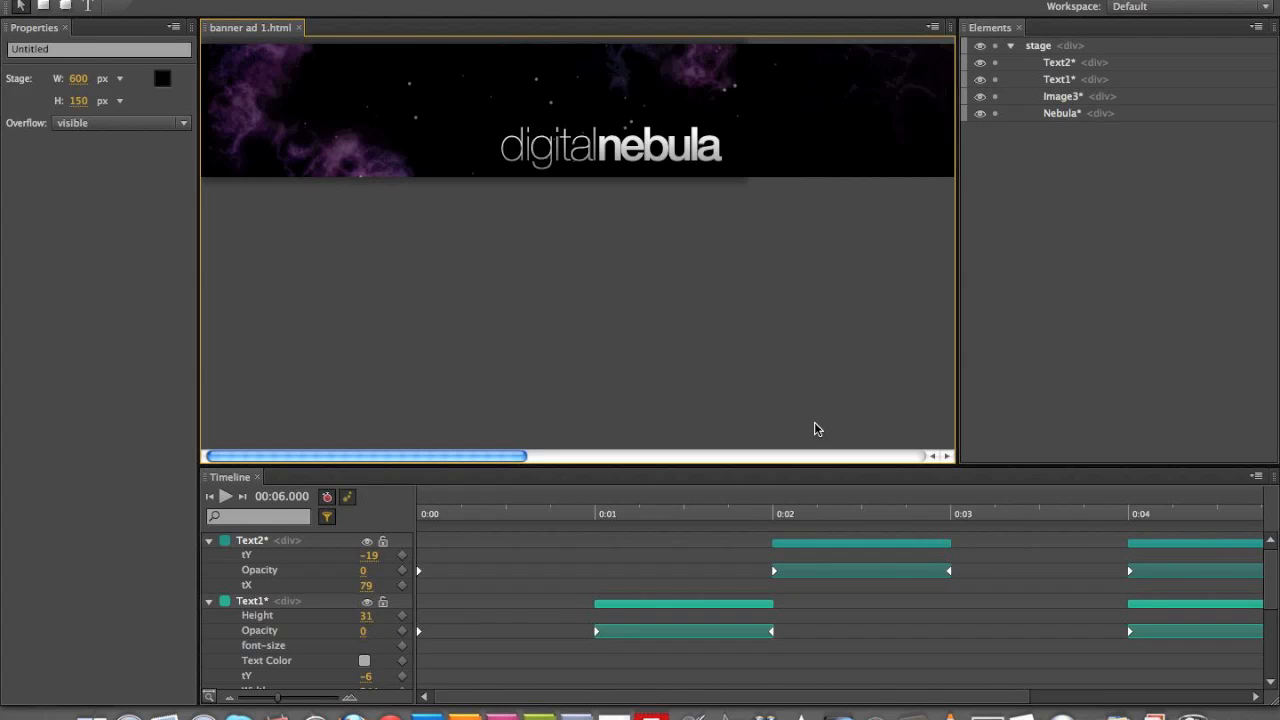
Step: Switch to the Finder window of the "001 - Scratch" folder to inspect the saved banner files
{"action": "key", "text": "F9"}
{"action": "left_click", "coordinate": [776, 458]}
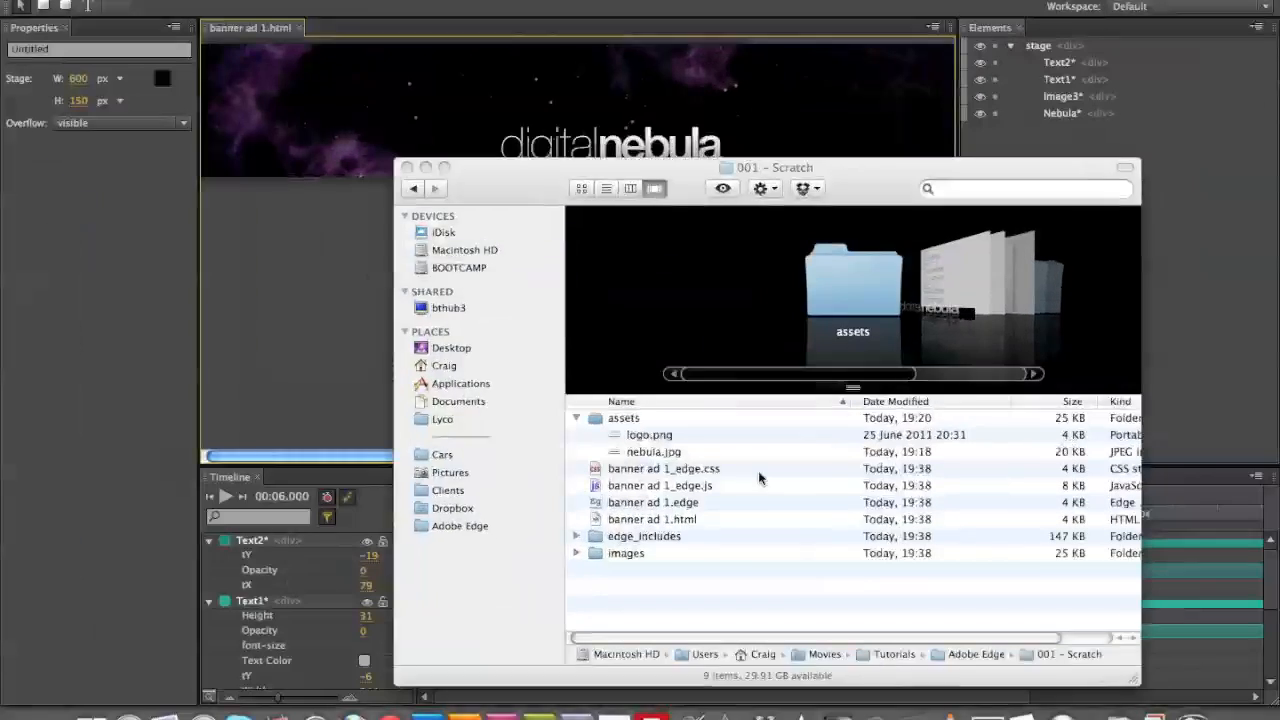
Step: Collapse the assets folder and select the four saved "banner ad 1" files: CSS, JS, Edge and HTML
{"action": "left_click", "coordinate": [577, 418]}
{"action": "left_click", "coordinate": [636, 419]}
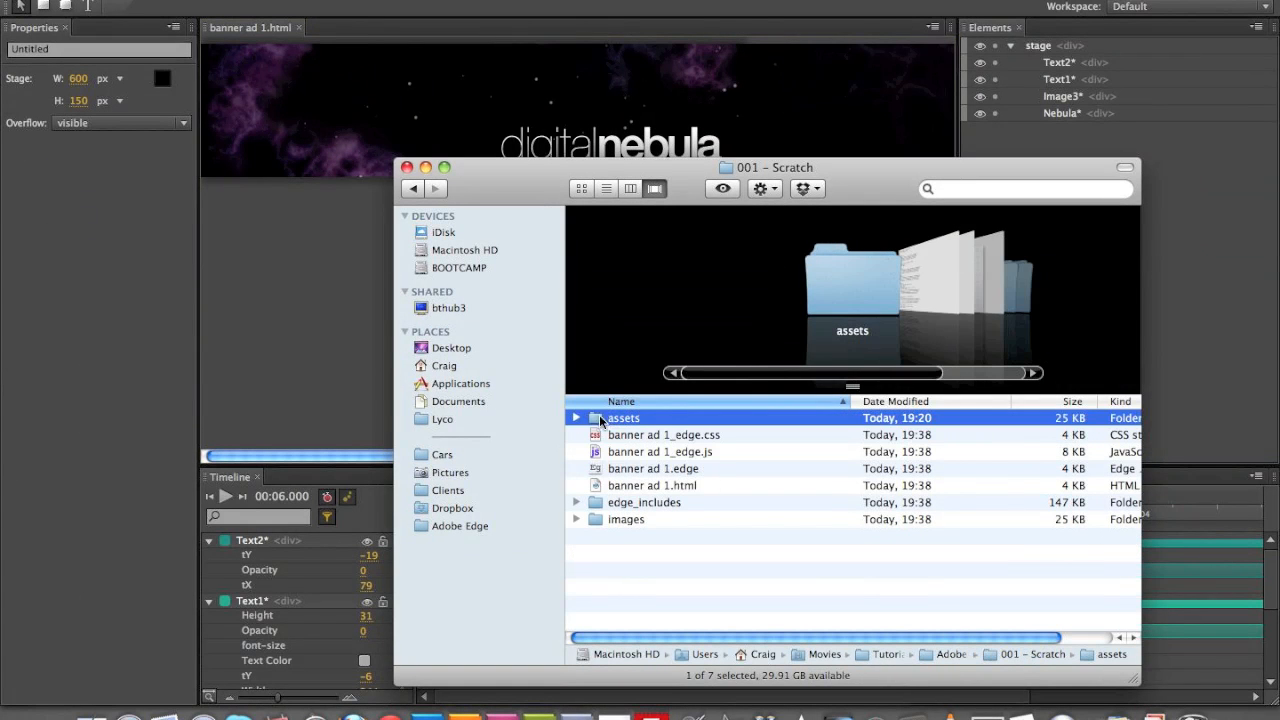
{"action": "left_click", "coordinate": [642, 436]}
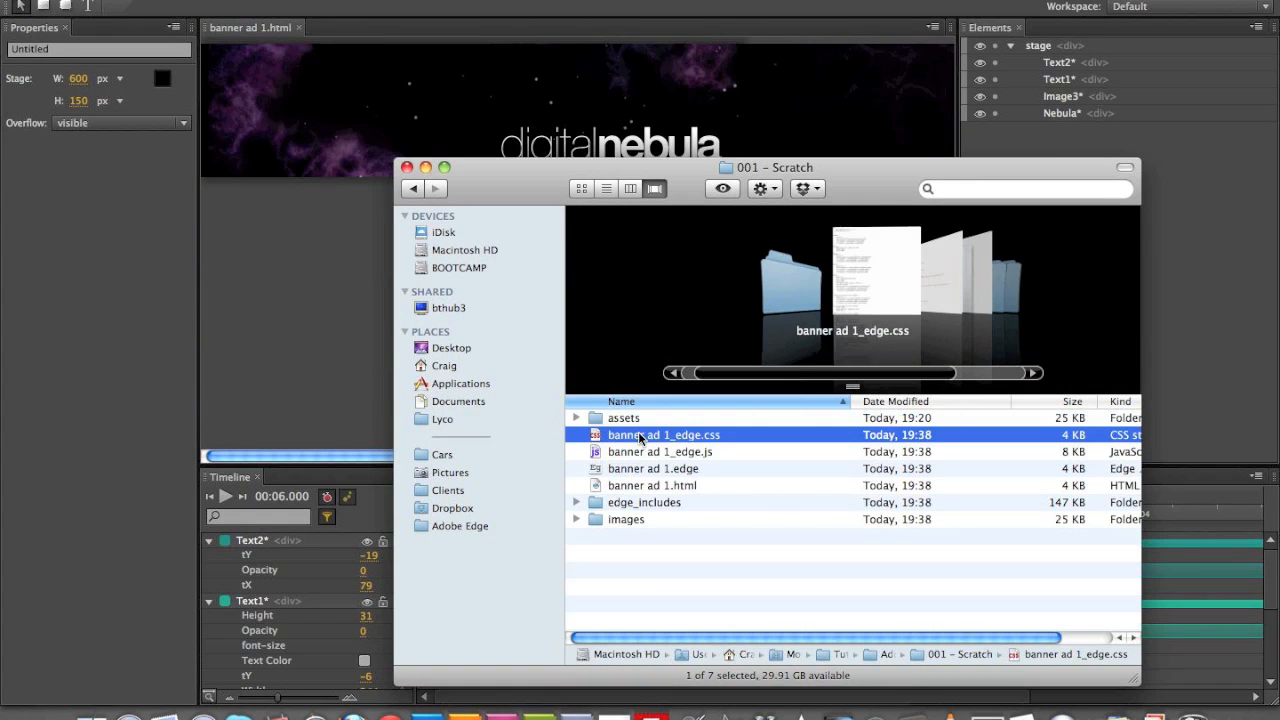
{"action": "key", "text": "shift+Down"}
{"action": "key", "text": "shift+Down"}
{"action": "key", "text": "shift+Down"}
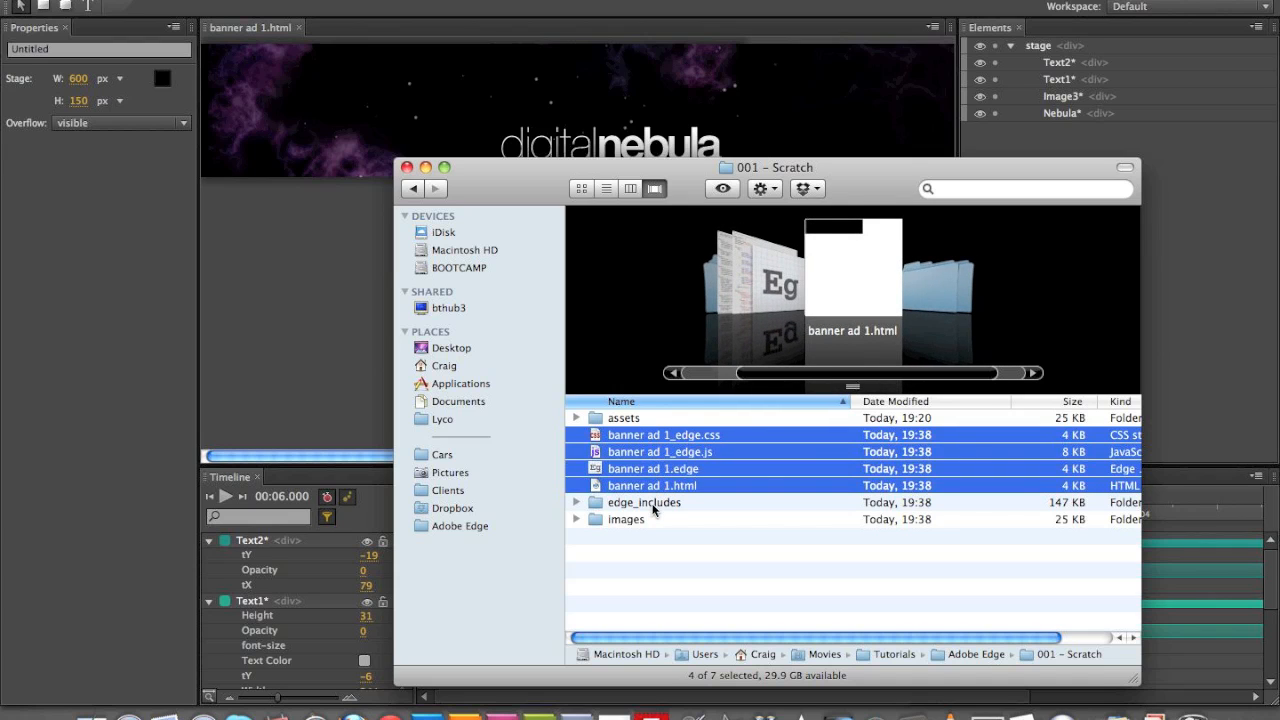
Step: Check the edge_includes and images folders, and expand edge_includes to view its script files
{"action": "left_click", "coordinate": [652, 503]}
{"action": "left_click", "coordinate": [642, 520]}
{"action": "left_click", "coordinate": [640, 508]}
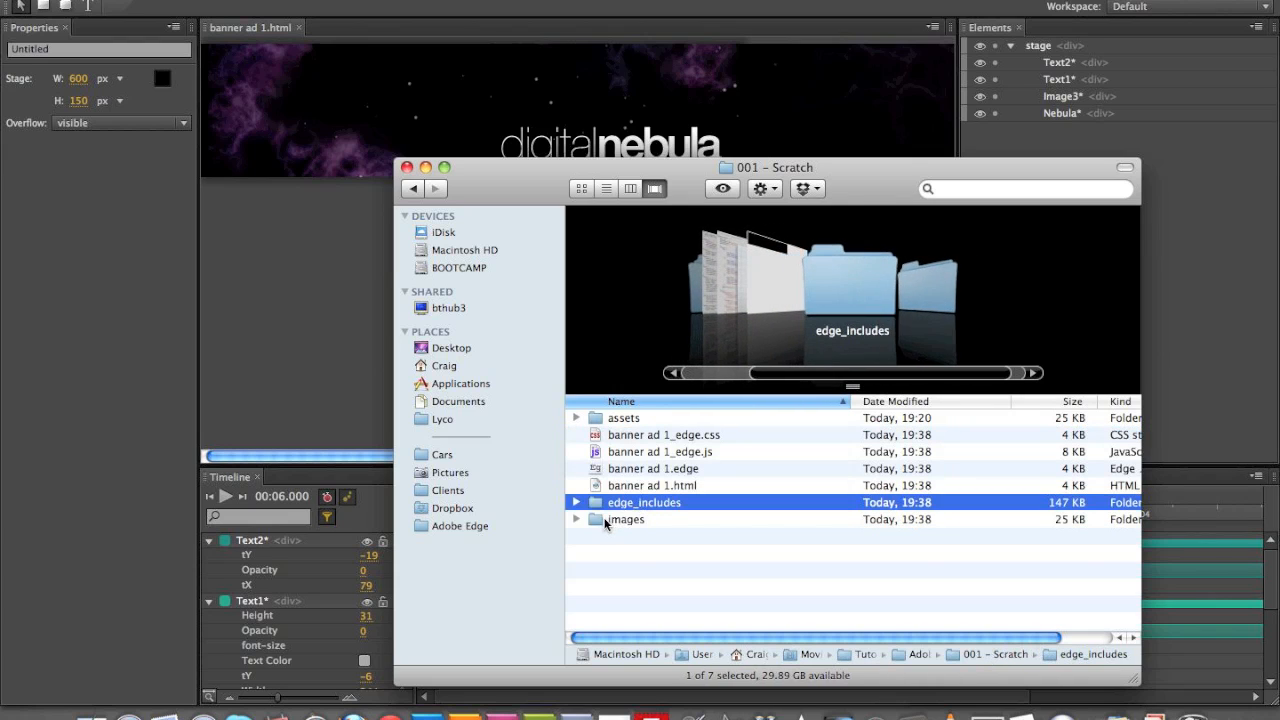
{"action": "left_click", "coordinate": [577, 503]}
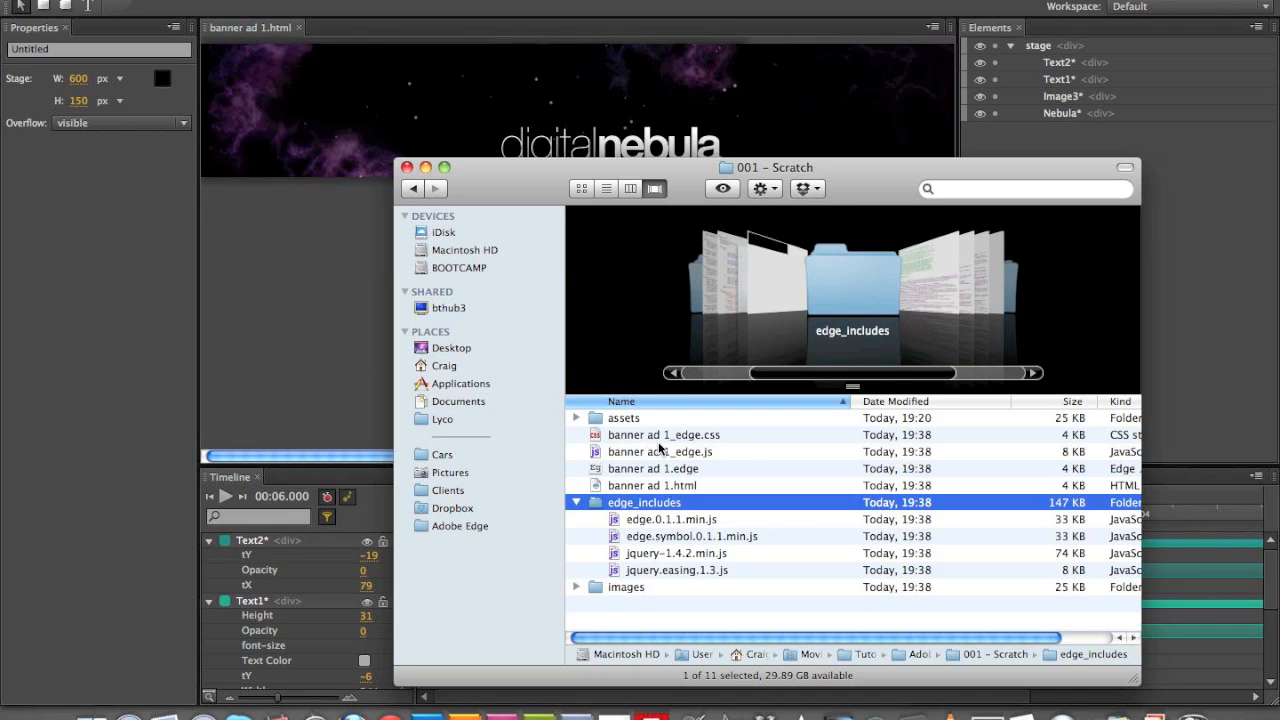
Step: Examine the banner ad 1.html, banner ad 1.edge, banner ad 1_edge.js and banner ad 1_edge.css files individually
{"action": "left_click", "coordinate": [645, 486]}
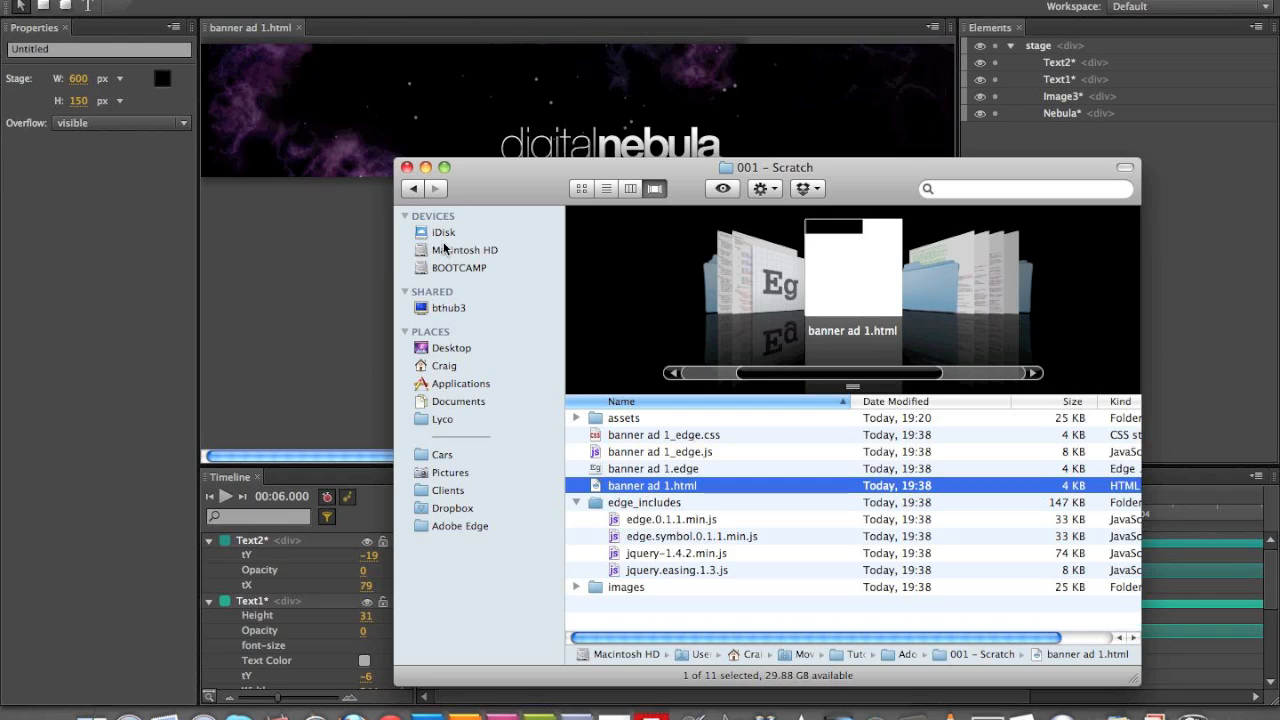
{"action": "left_click", "coordinate": [662, 471]}
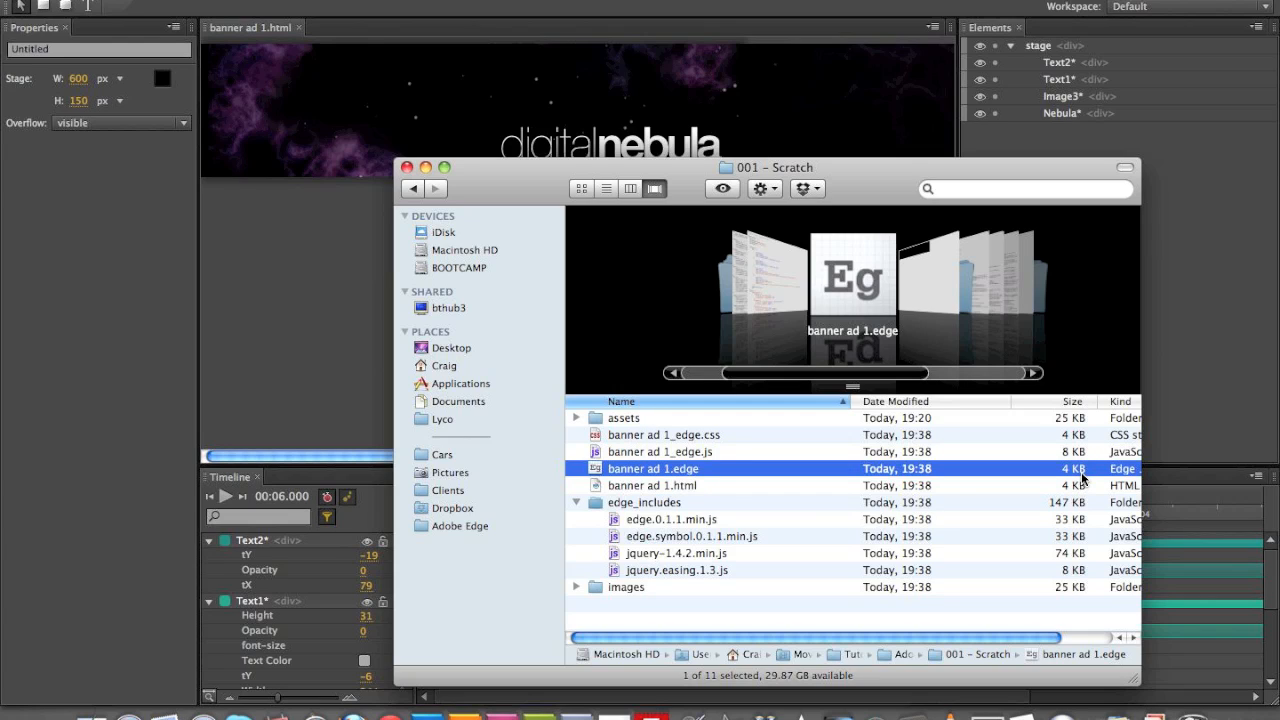
{"action": "left_click", "coordinate": [677, 455]}
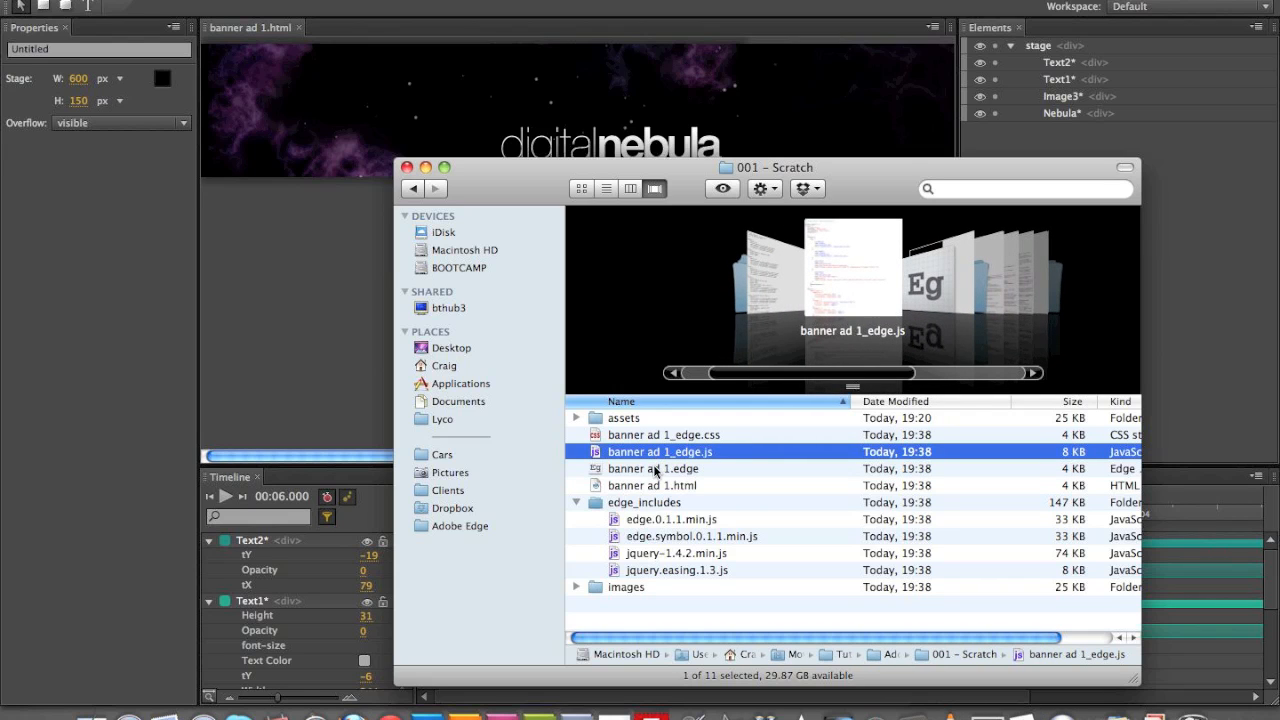
{"action": "left_click", "coordinate": [672, 487]}
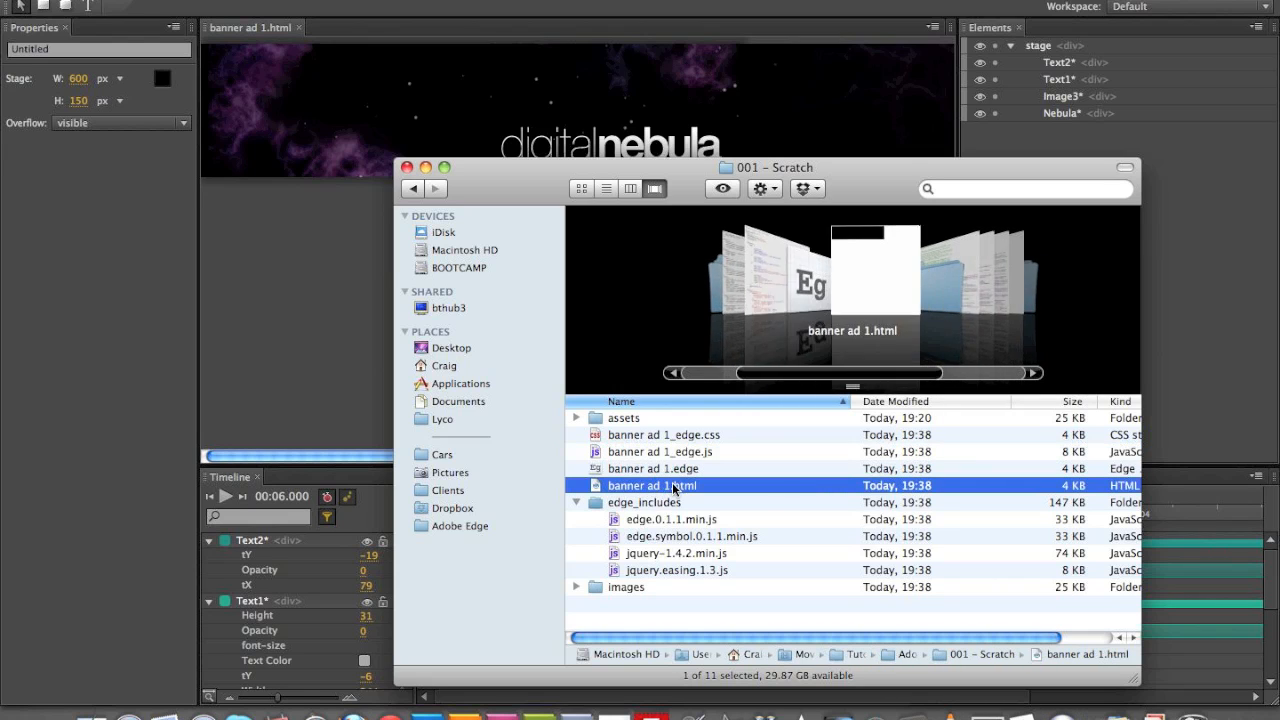
{"action": "left_click", "coordinate": [680, 440]}
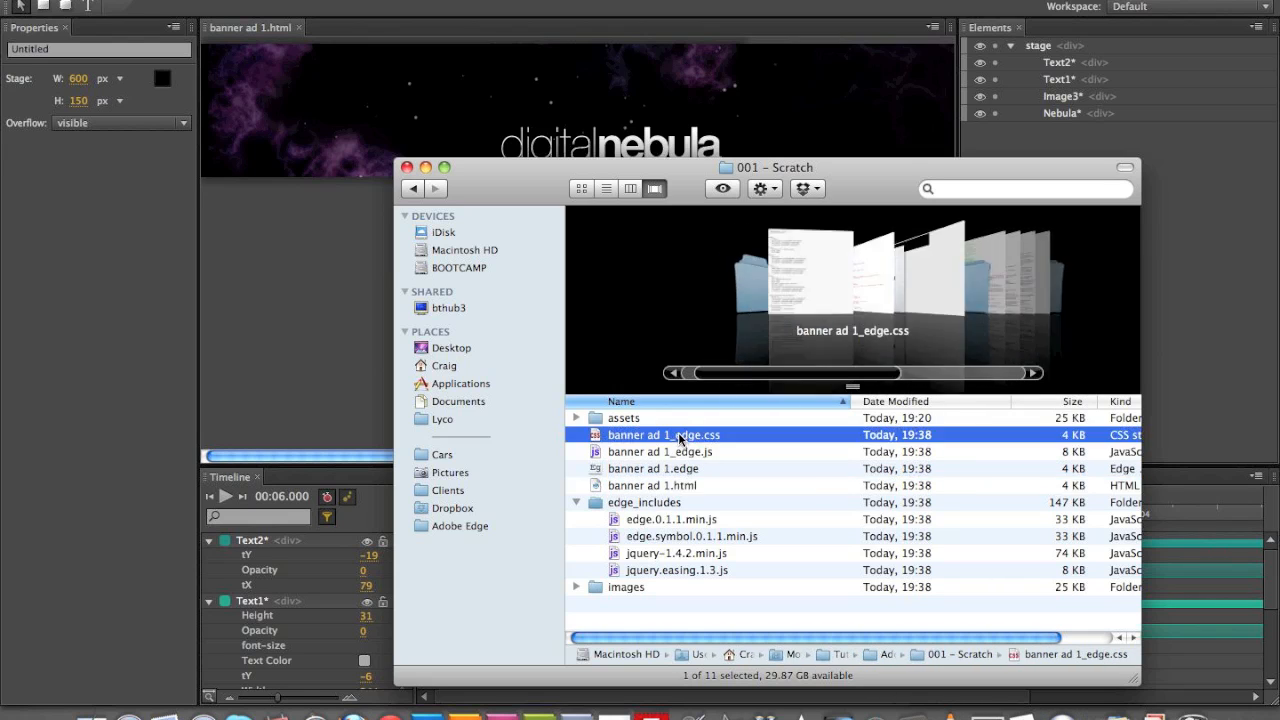
Step: Select banner ad 1.html, its JS and CSS files, and the edge_includes and images folders together
{"action": "left_click", "coordinate": [661, 486]}
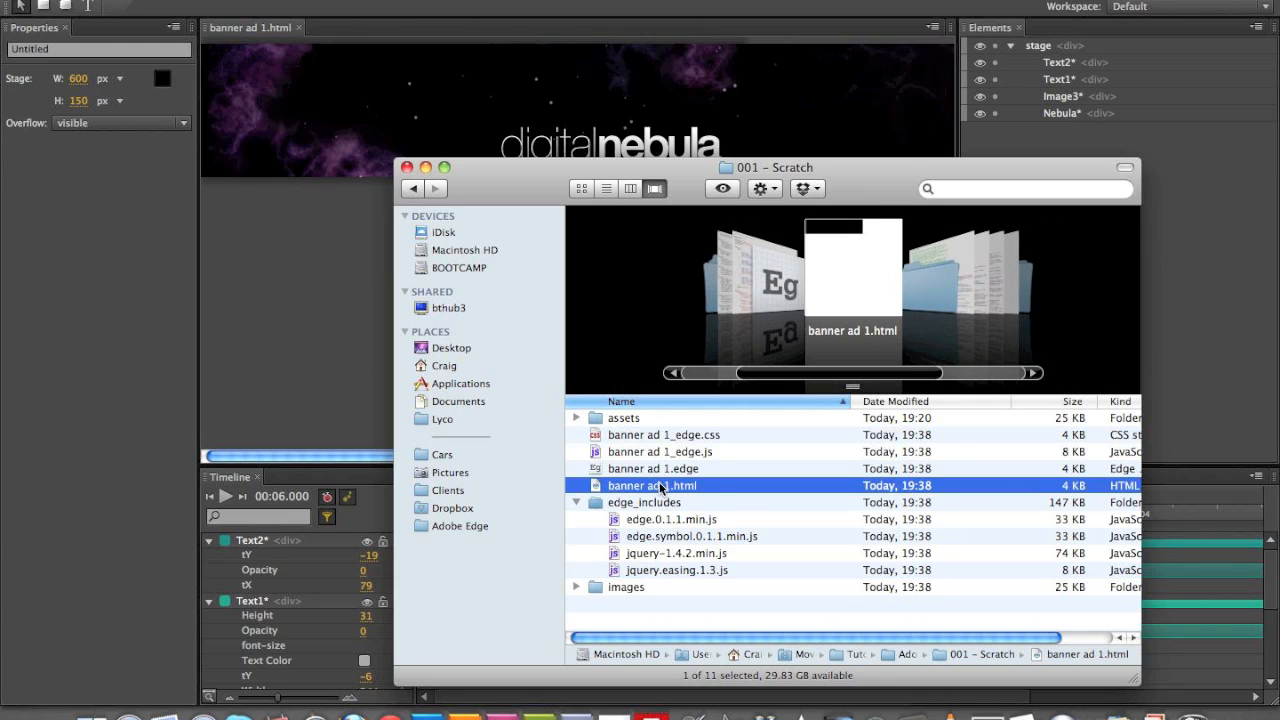
{"action": "left_click", "coordinate": [665, 452], "text": "super"}
{"action": "left_click", "coordinate": [660, 436], "text": "super"}
{"action": "left_click", "coordinate": [648, 502], "text": "super"}
{"action": "left_click", "coordinate": [630, 584], "text": "super"}
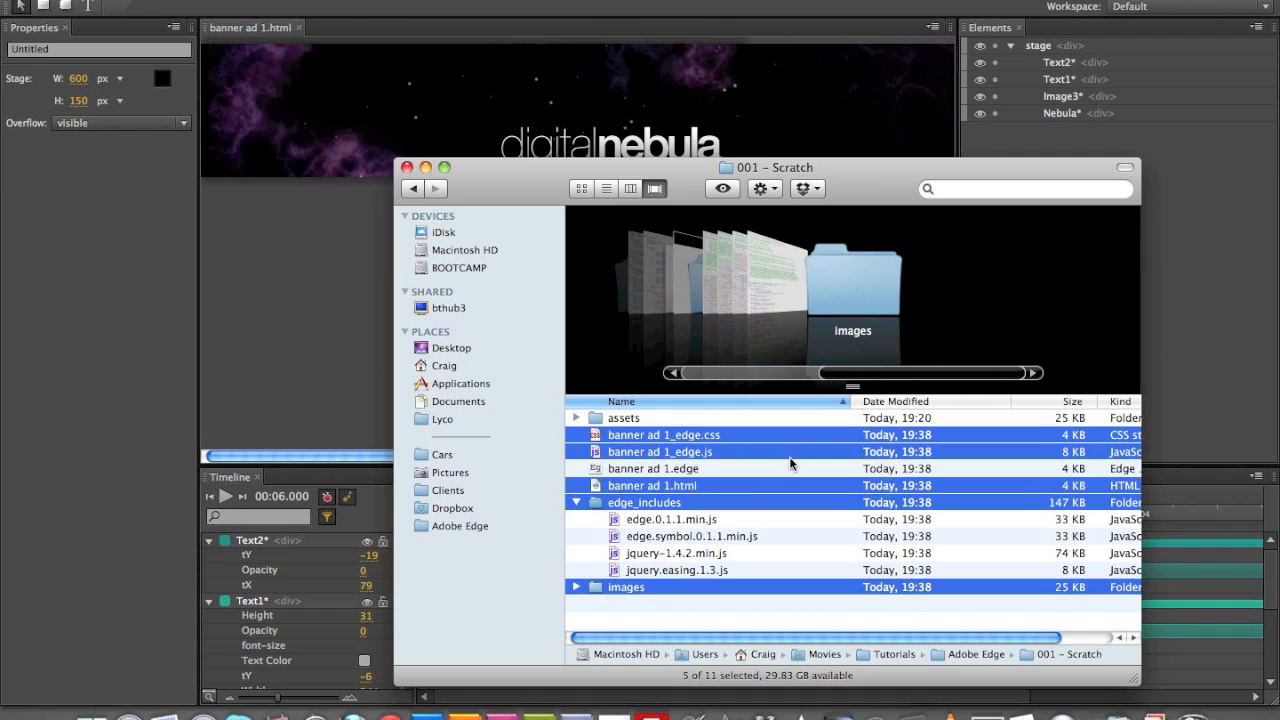
Step: Open banner ad 1.html in Safari to watch the banner play, and close the page
{"action": "left_click", "coordinate": [658, 487]}
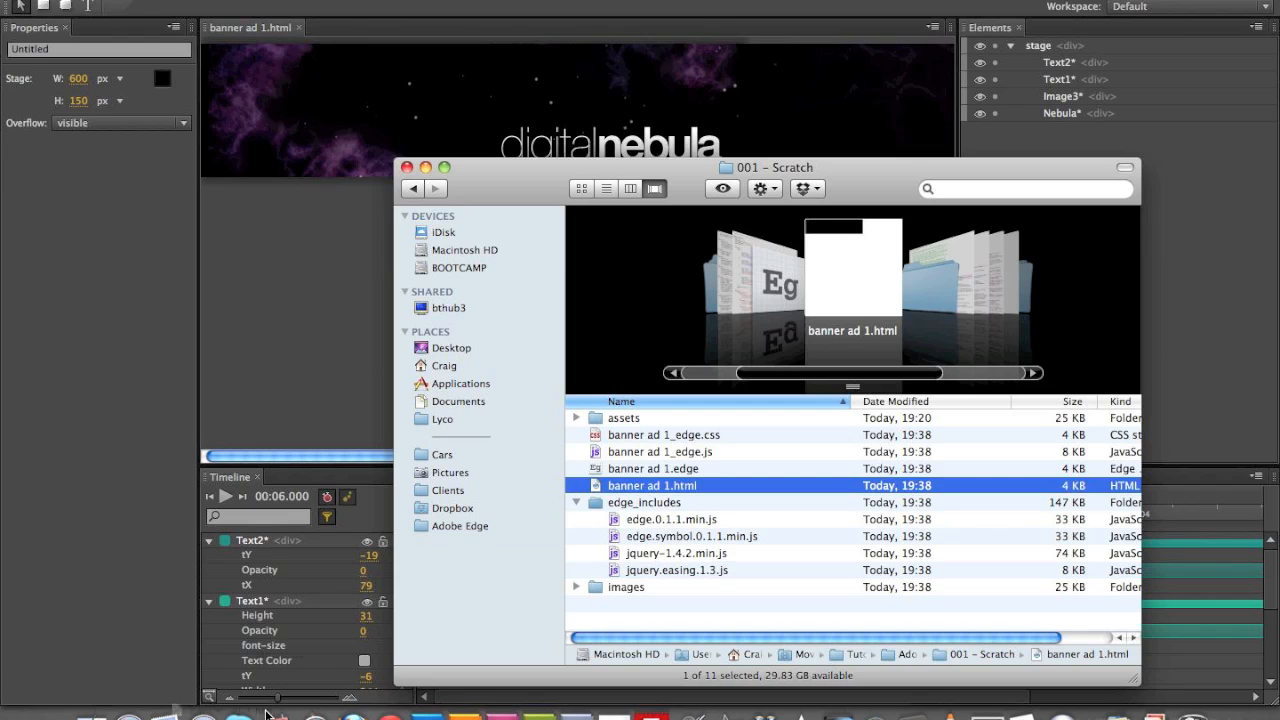
{"action": "left_click", "coordinate": [305, 704]}
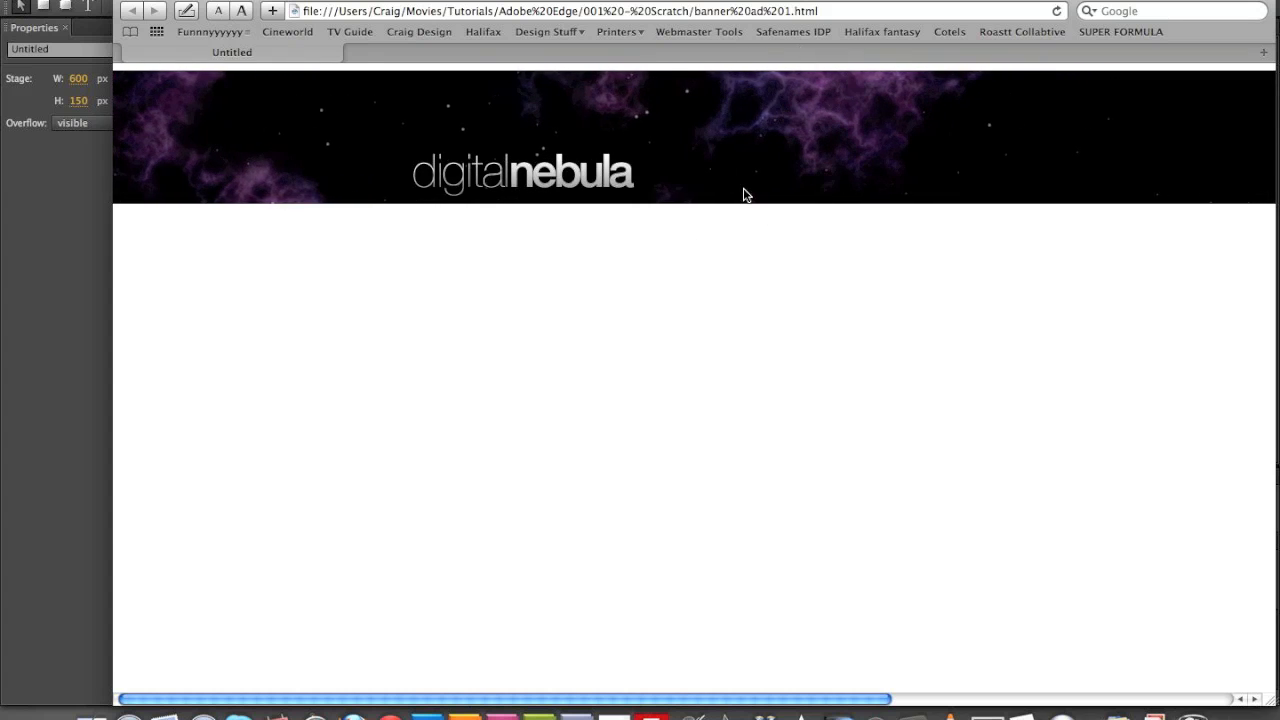
{"action": "key", "text": "super+w"}
Step: Return to Adobe Edge and set the stage's overflow to hidden
{"action": "left_click", "coordinate": [119, 228]}
{"action": "left_click", "coordinate": [329, 151]}
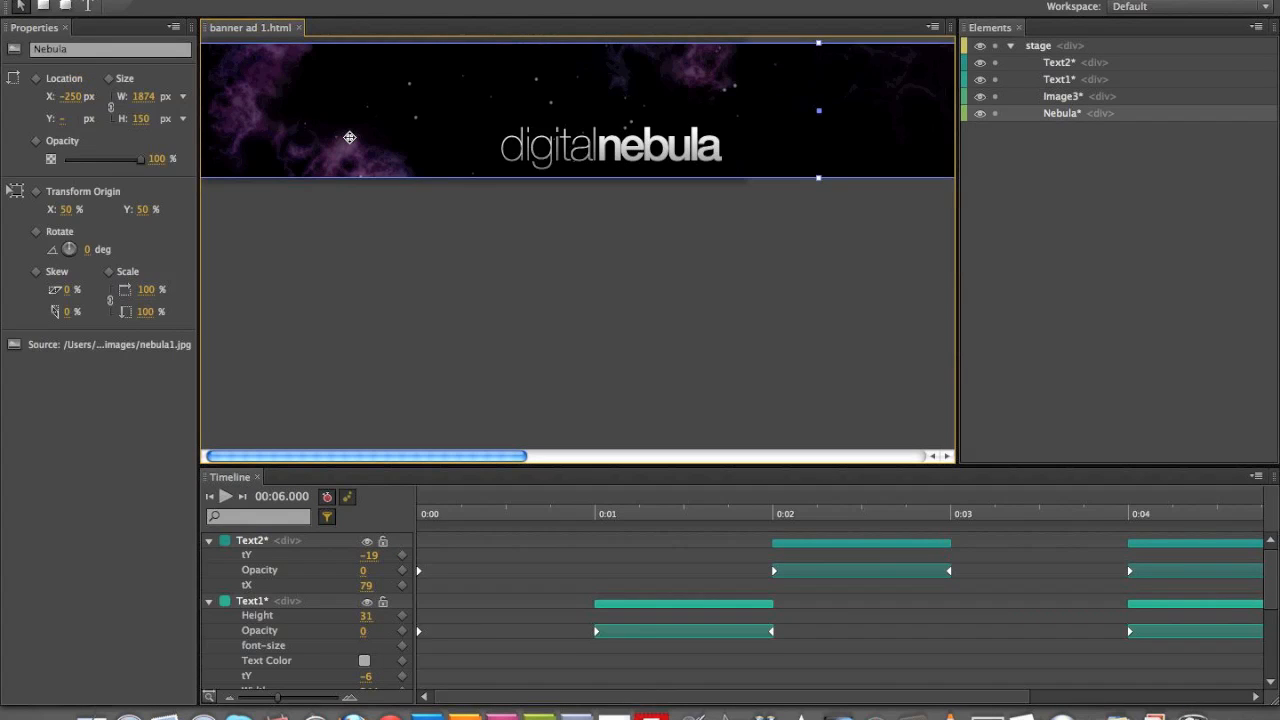
{"action": "left_click", "coordinate": [372, 277]}
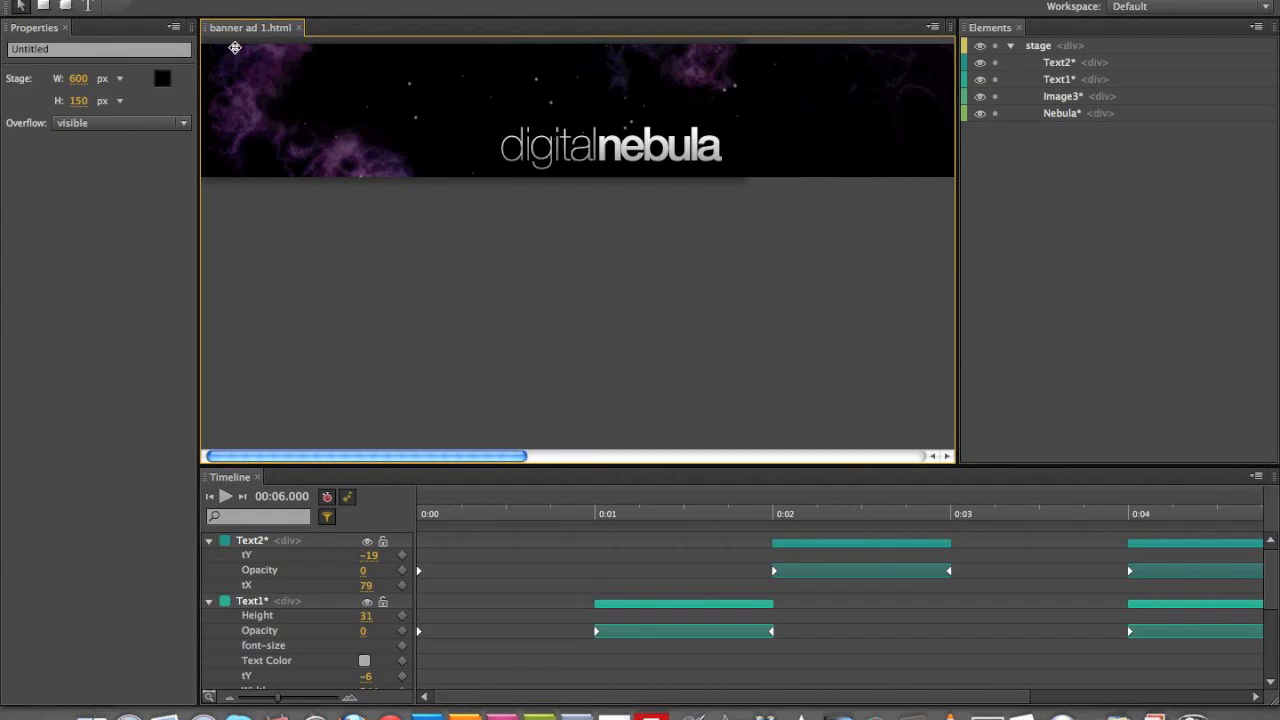
{"action": "left_click", "coordinate": [109, 126]}
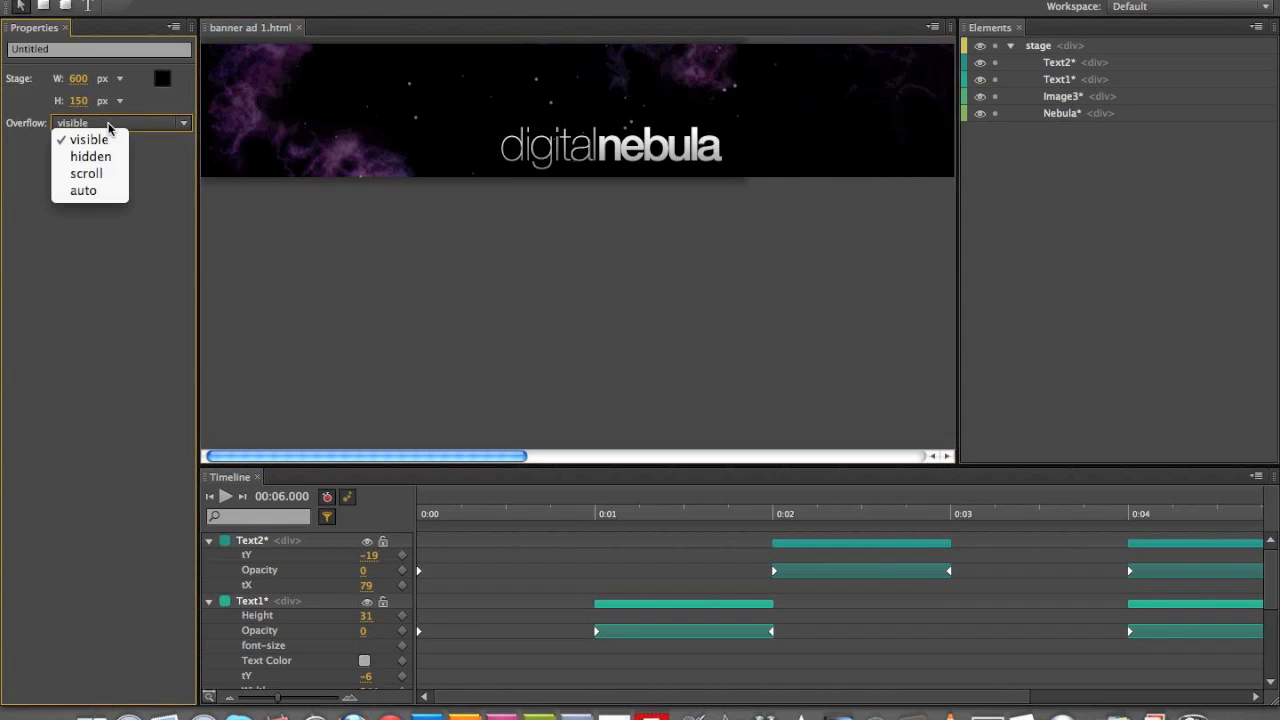
{"action": "left_click", "coordinate": [109, 158]}
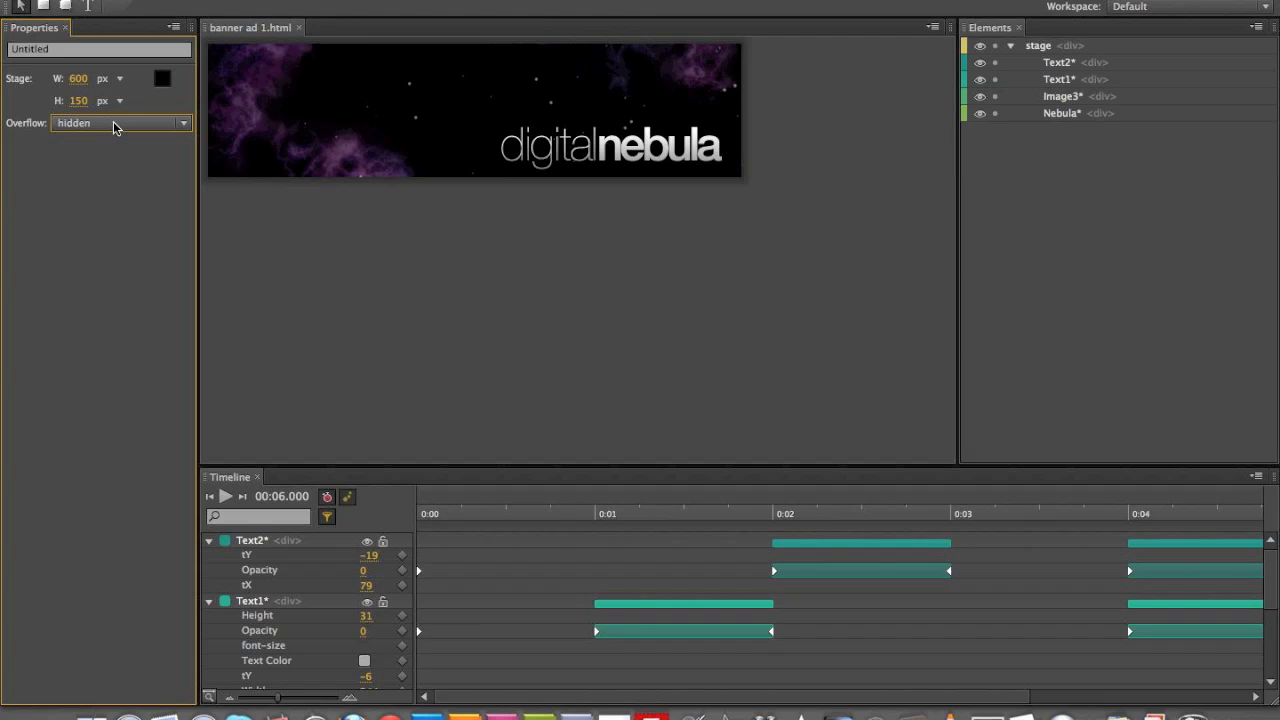
Step: Recheck banner ad 1.html from the "001 - Scratch" folder in Safari and quit the browser
{"action": "key", "text": "F9"}
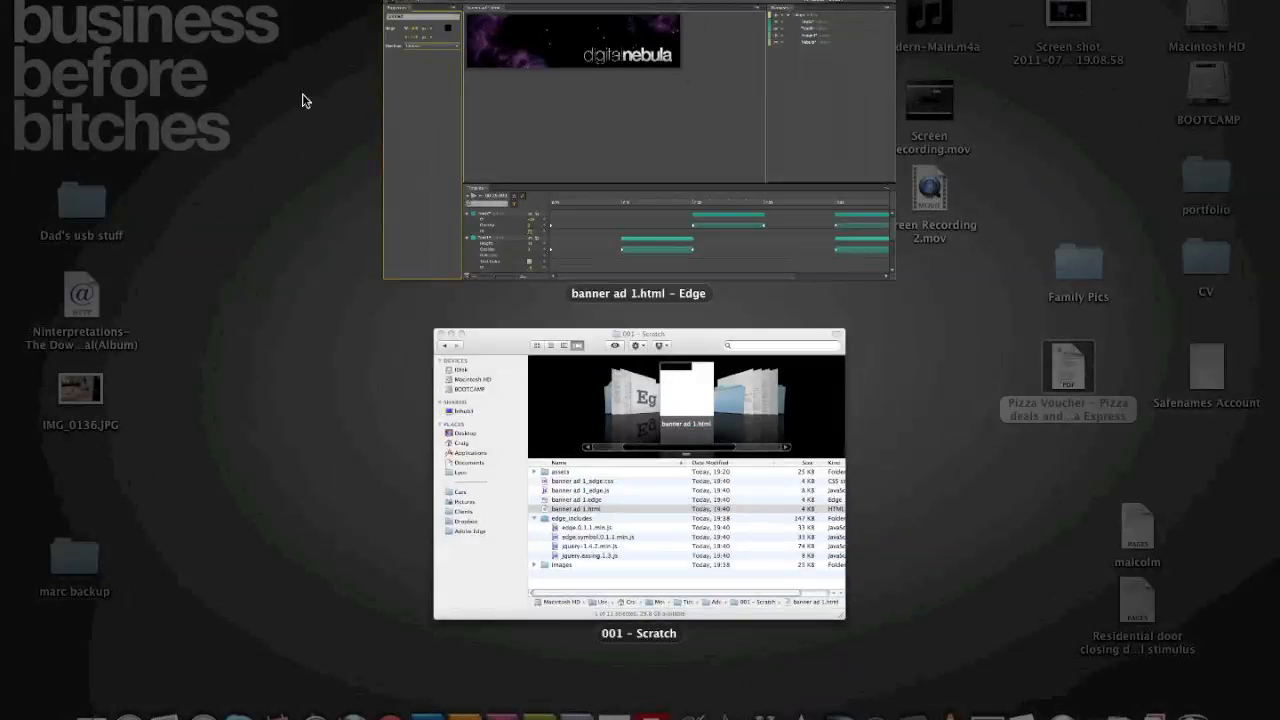
{"action": "left_click", "coordinate": [605, 393]}
{"action": "left_click", "coordinate": [670, 485]}
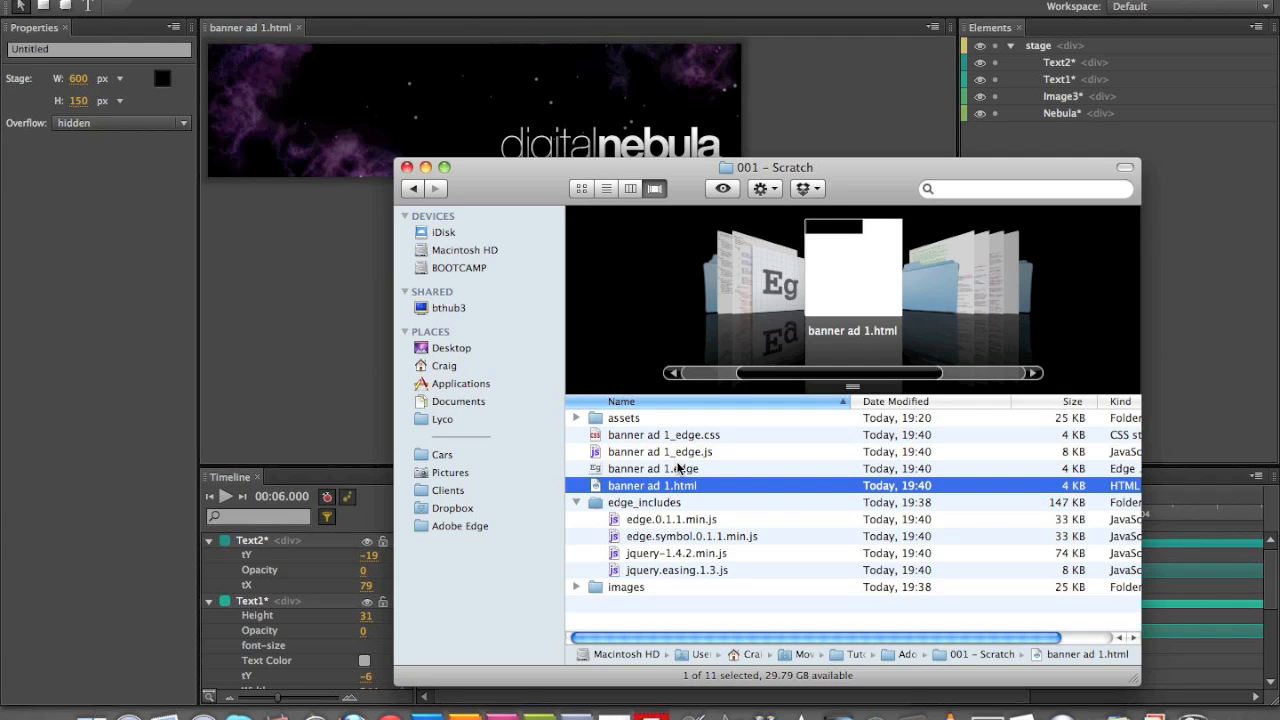
{"action": "left_click_drag", "start_coordinate": [668, 485], "coordinate": [312, 702]}
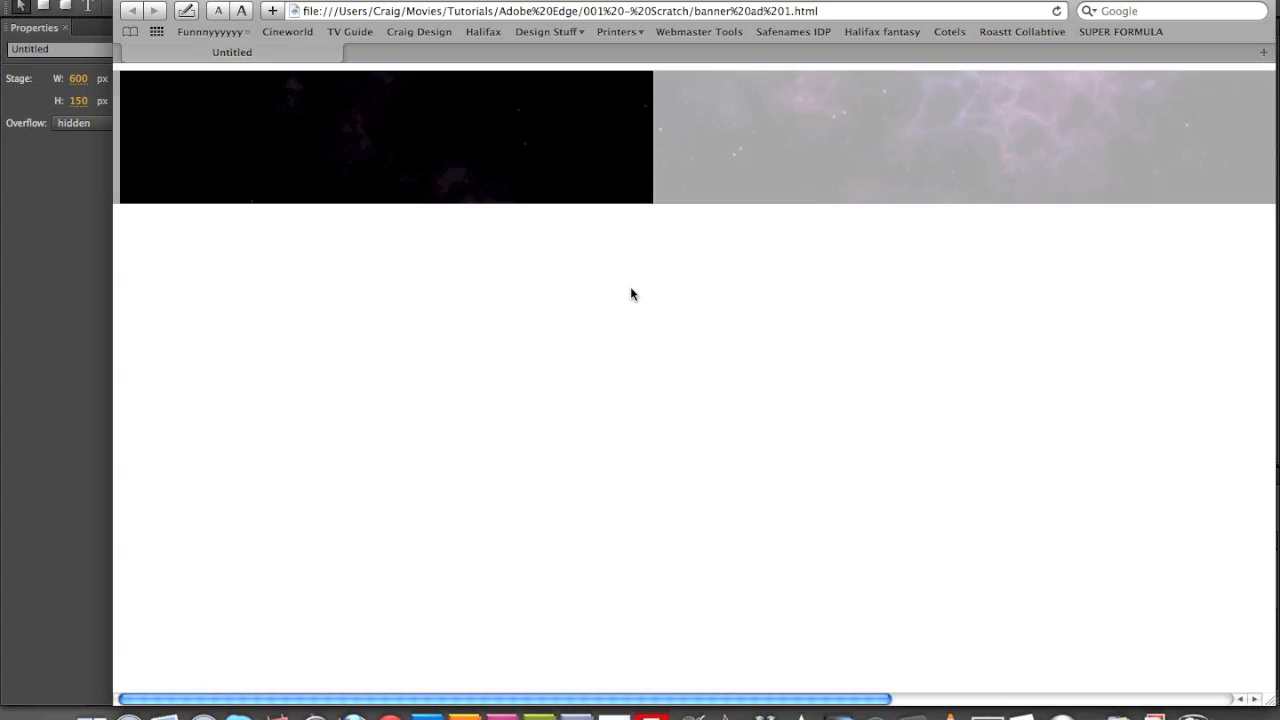
{"action": "key", "text": "super+w"}
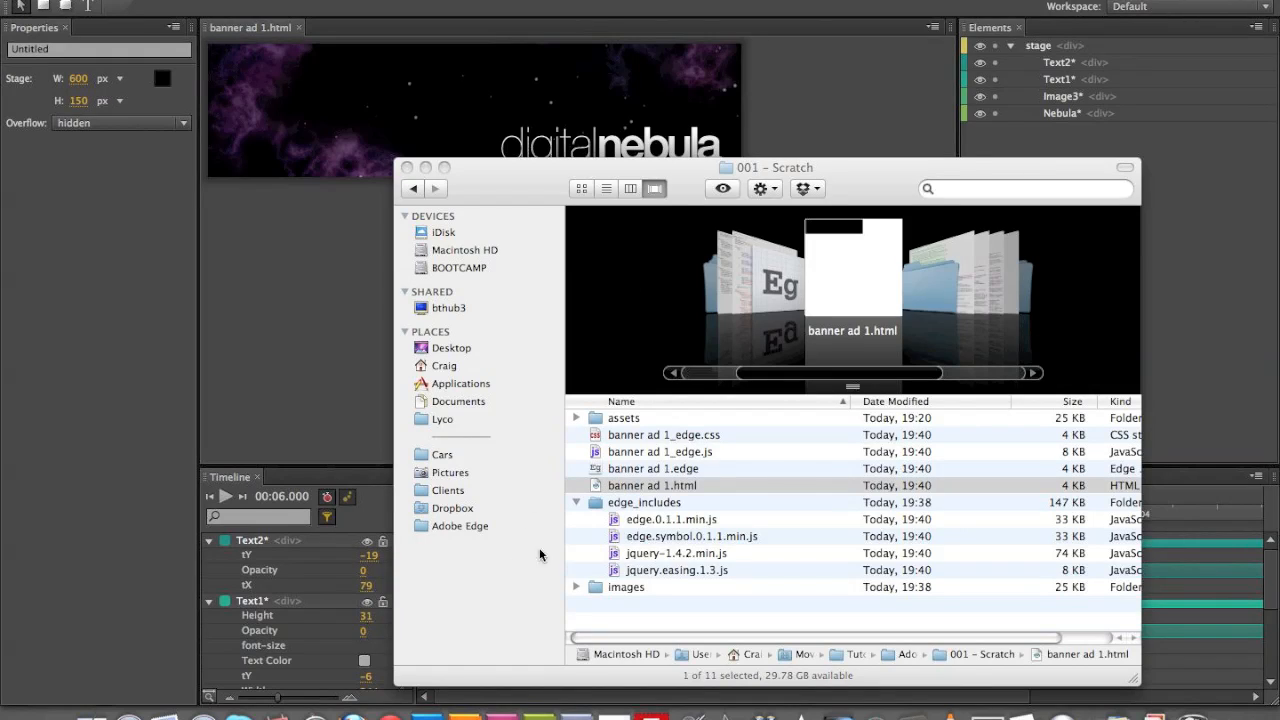
{"action": "right_click", "coordinate": [355, 651]}
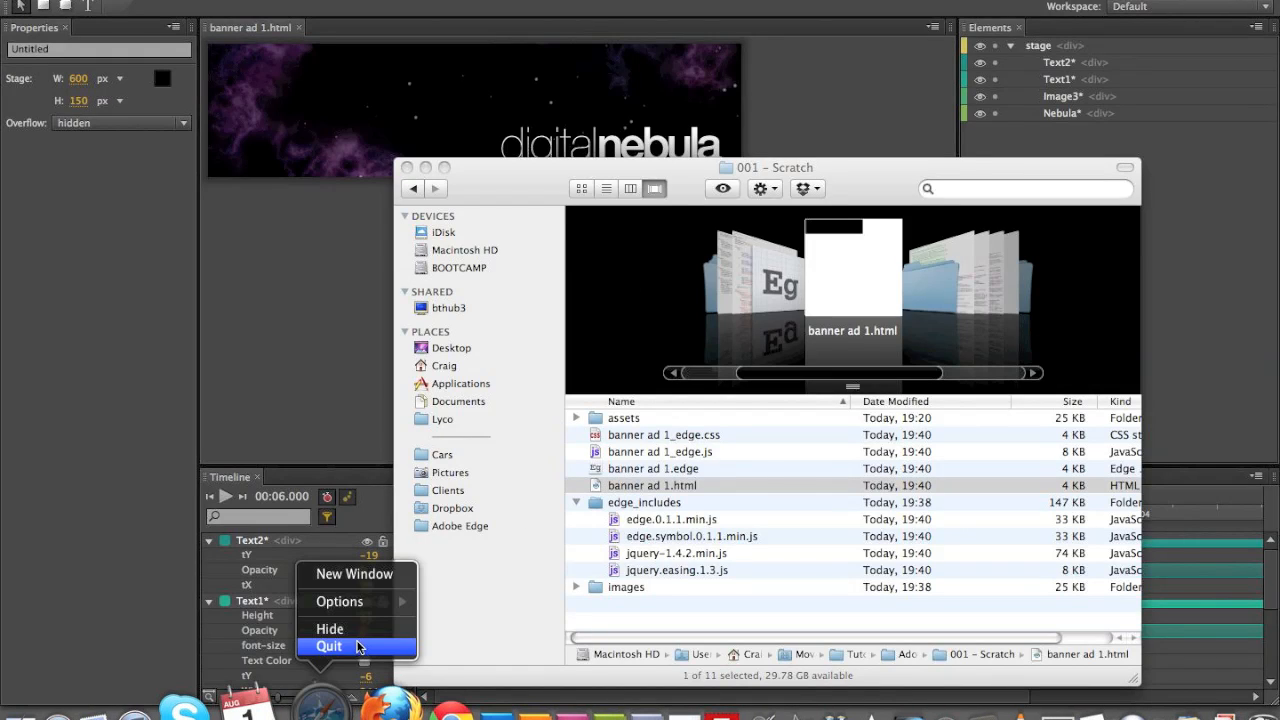
{"action": "left_click", "coordinate": [357, 645]}
Step: Switch to Adobe Edge and save the banner again as "banner ad 1" in Html File format, overwriting the existing file in "001 - Scratch"
{"action": "left_click", "coordinate": [115, 351]}
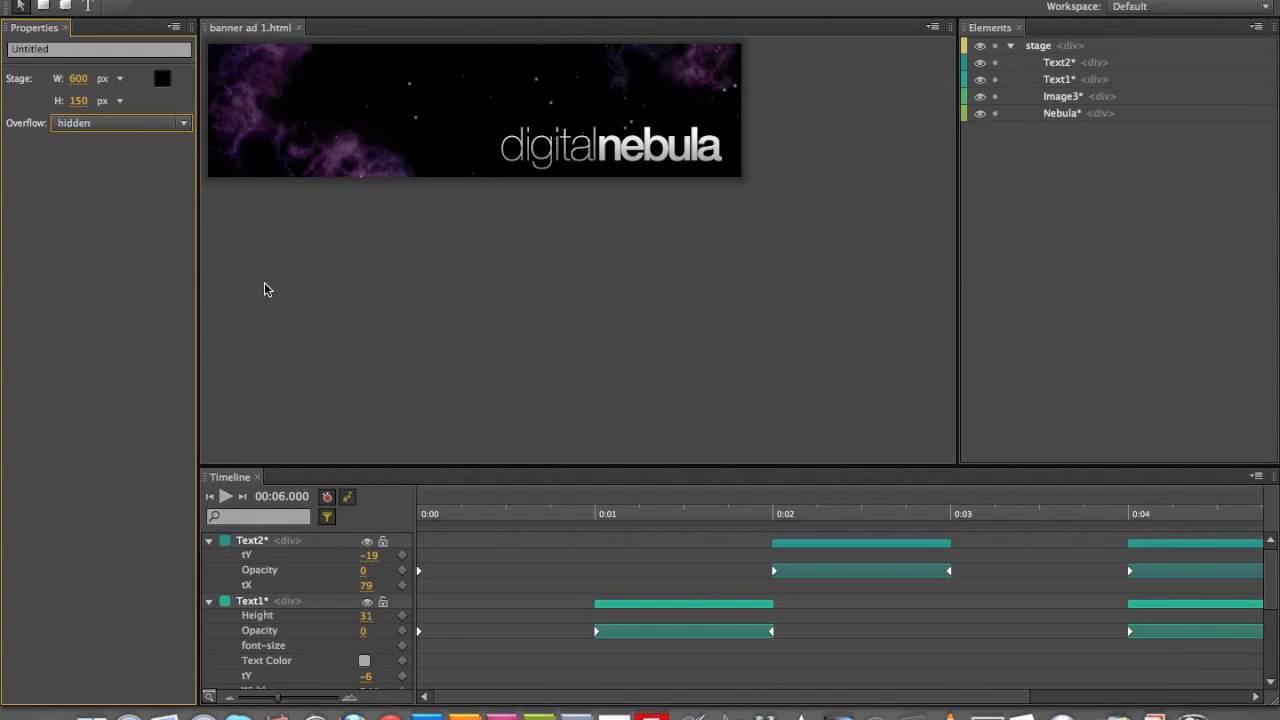
{"action": "left_click", "coordinate": [148, 1]}
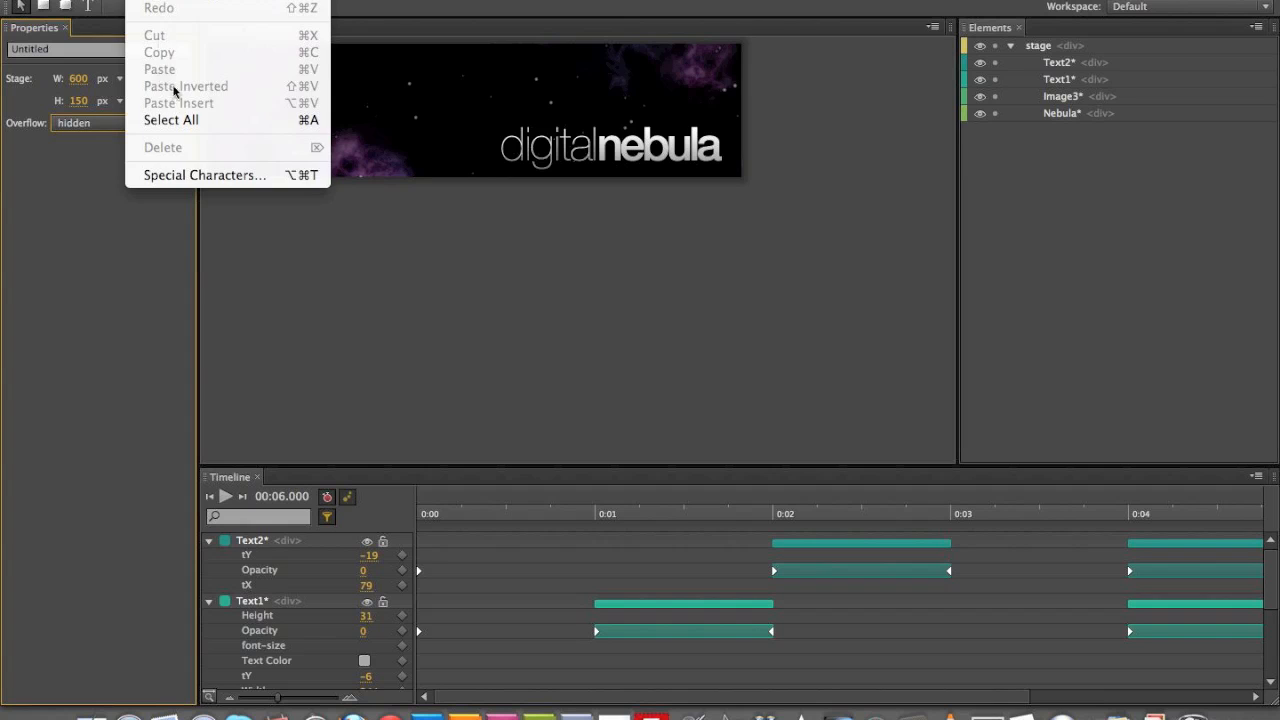
{"action": "mouse_move", "coordinate": [115, 1]}
{"action": "left_click", "coordinate": [130, 105]}
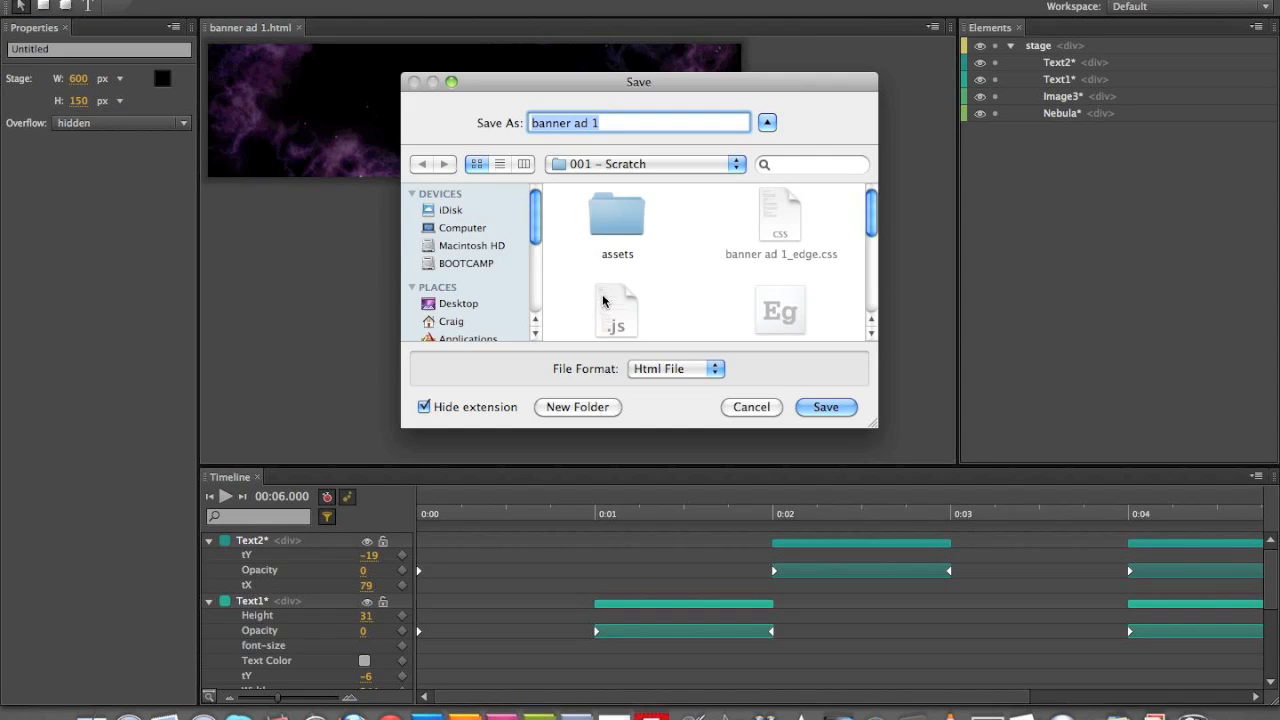
{"action": "scroll", "coordinate": [663, 271], "scroll_direction": "down", "scroll_amount": 5}
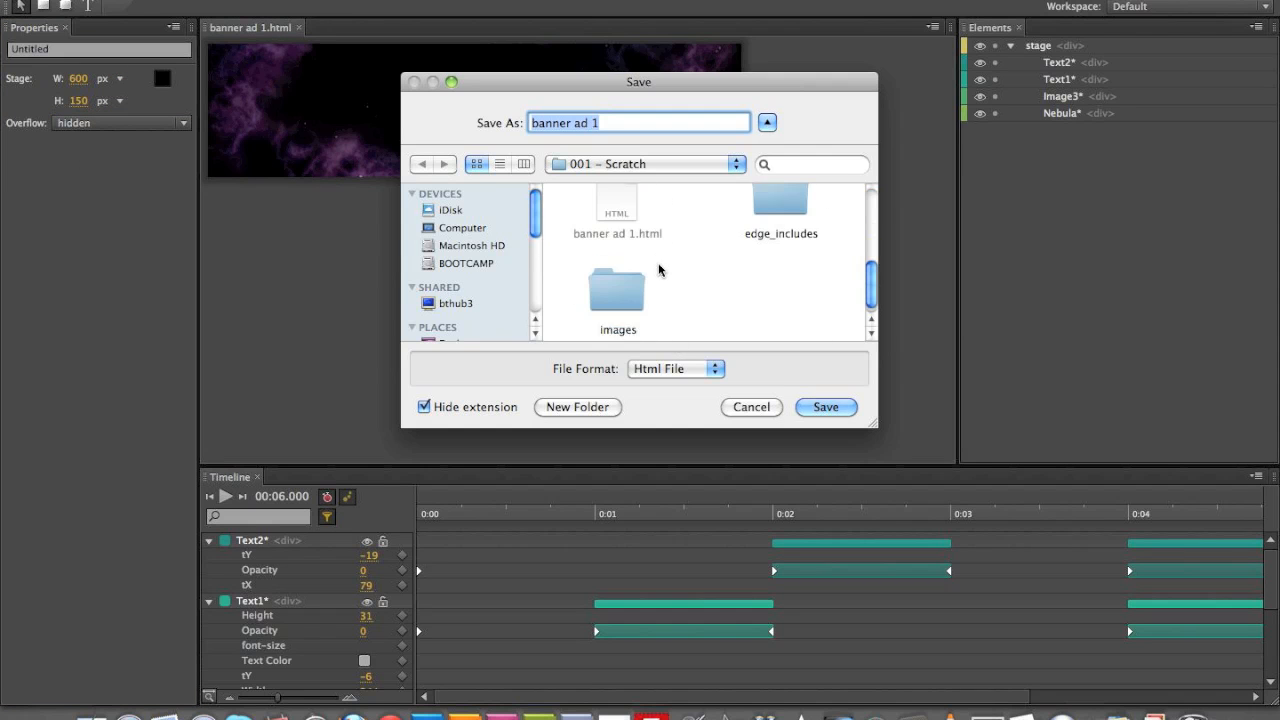
{"action": "left_click", "coordinate": [822, 410]}
{"action": "left_click", "coordinate": [765, 198]}
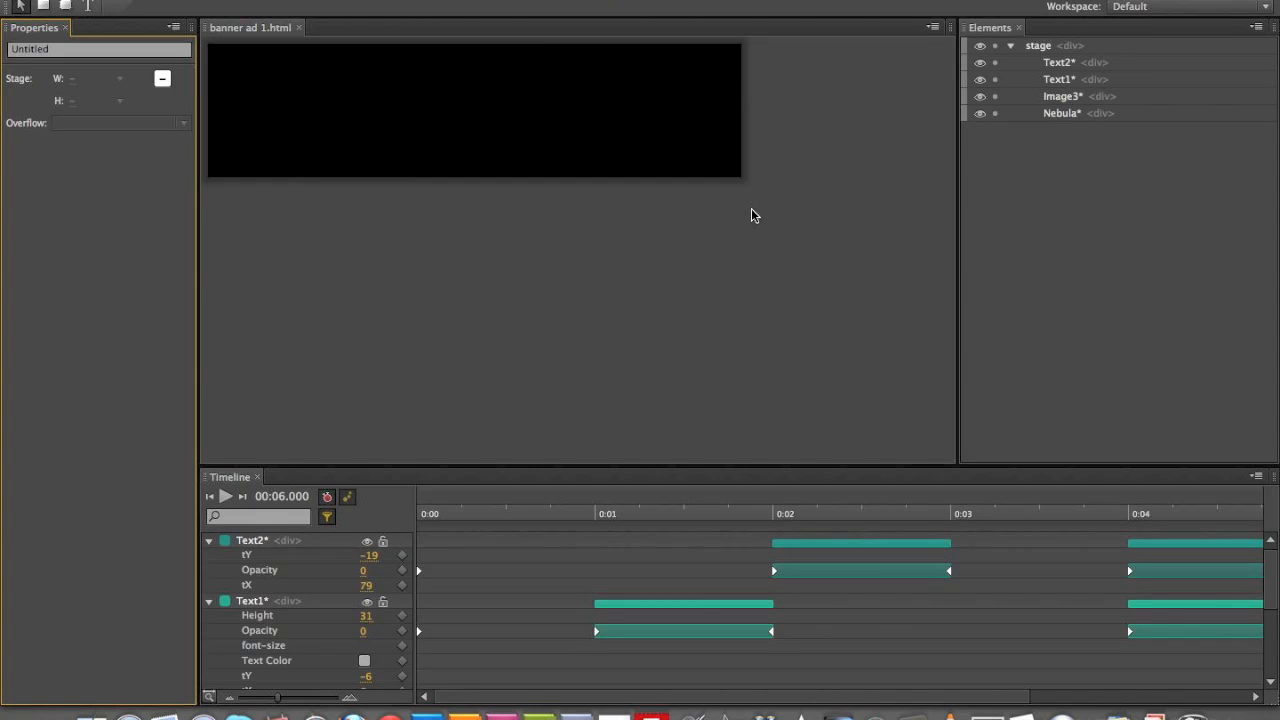
Step: Preview the re-saved banner ad 1.html in Google Chrome, close the browser window and return to Adobe Edge
{"action": "key", "text": "F3"}
{"action": "left_click", "coordinate": [693, 481]}
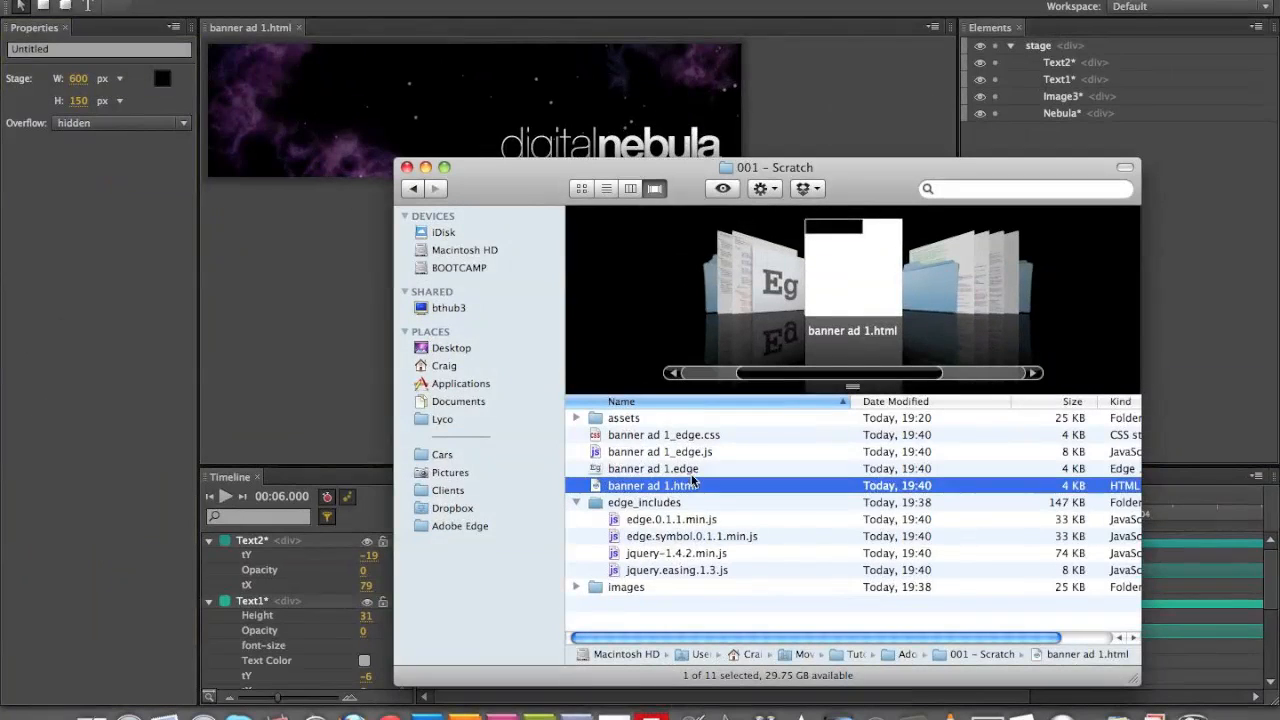
{"action": "left_click", "coordinate": [395, 705]}
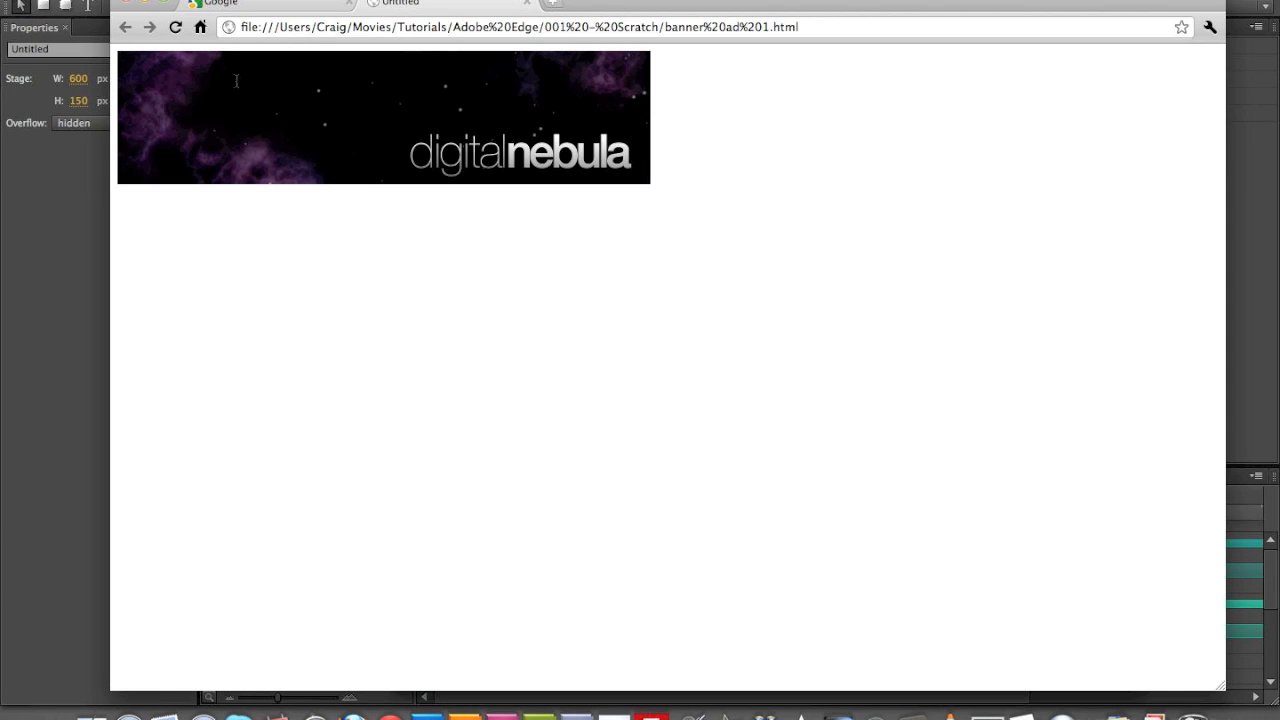
{"action": "key", "text": "super+w"}
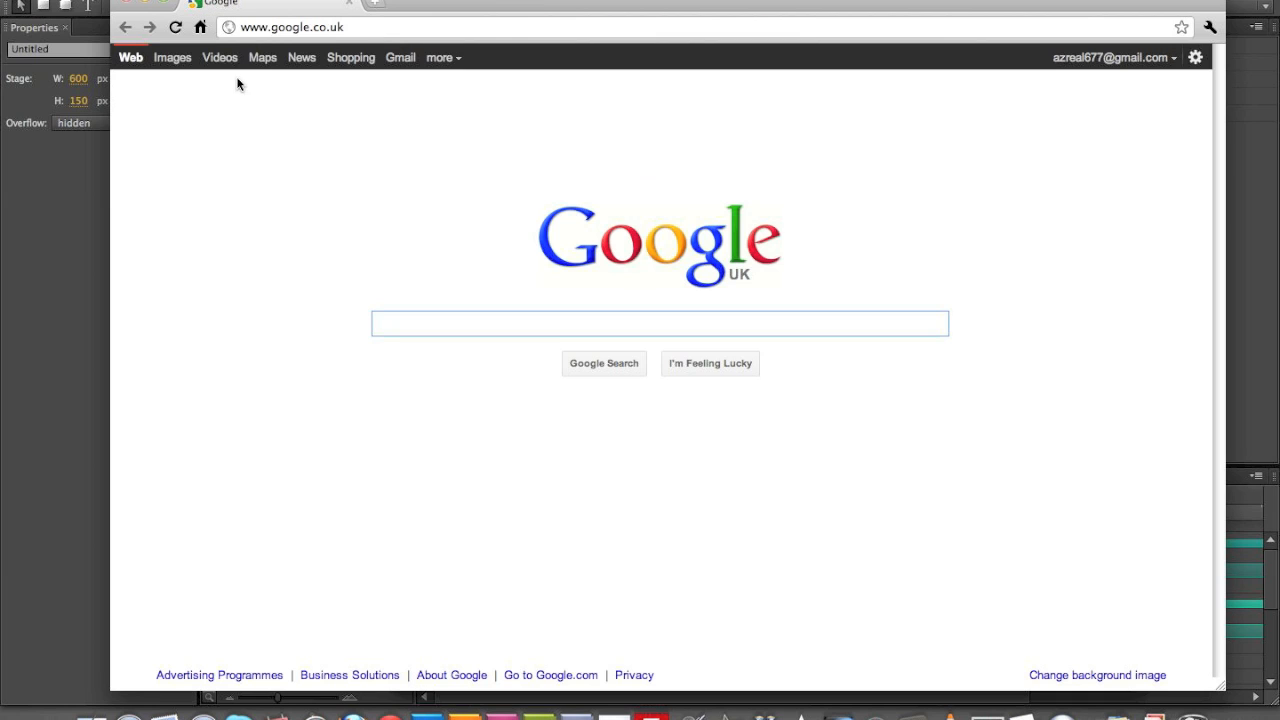
{"action": "left_click", "coordinate": [128, 4]}
{"action": "left_click", "coordinate": [151, 178]}
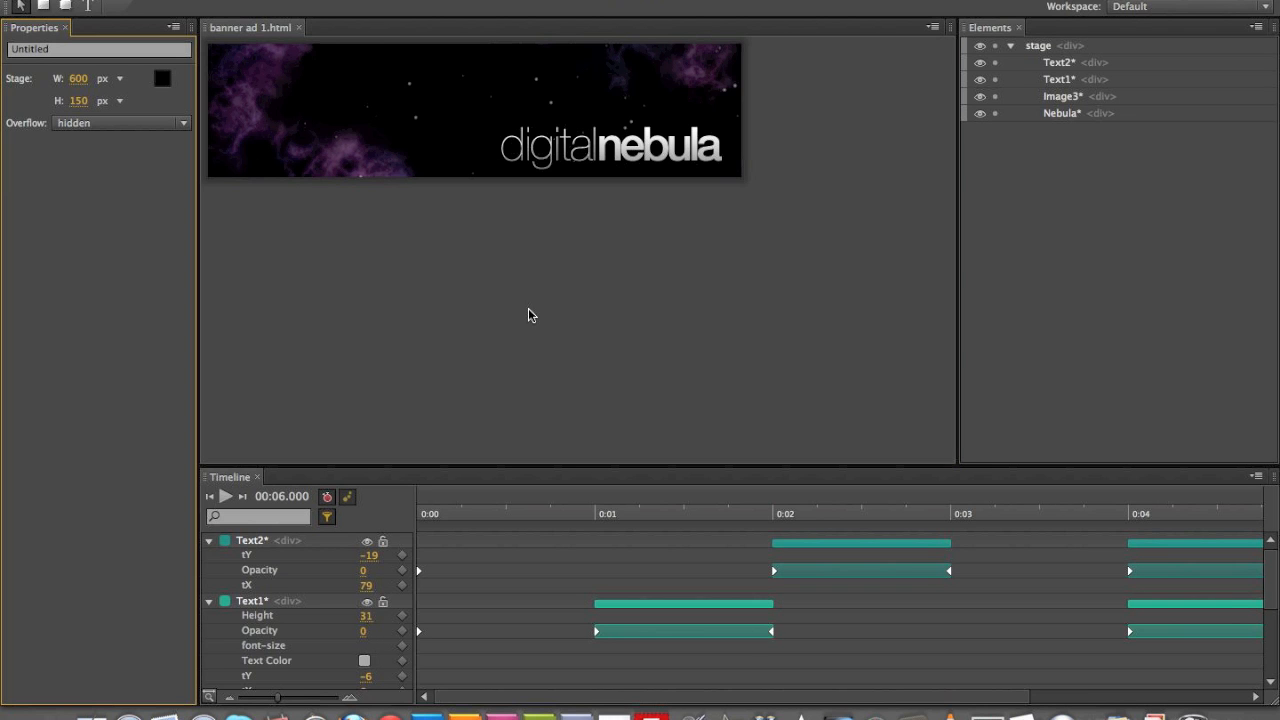